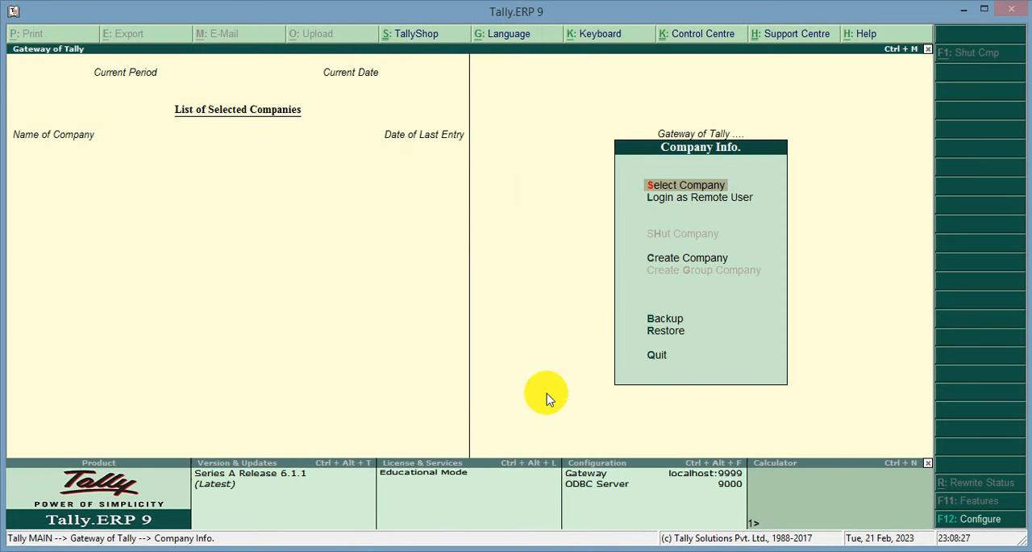
# Start creating a company named Learning Point Computers, keeping the same text as its mailing name.
pyautogui.press('Down')
pyautogui.press('Down')
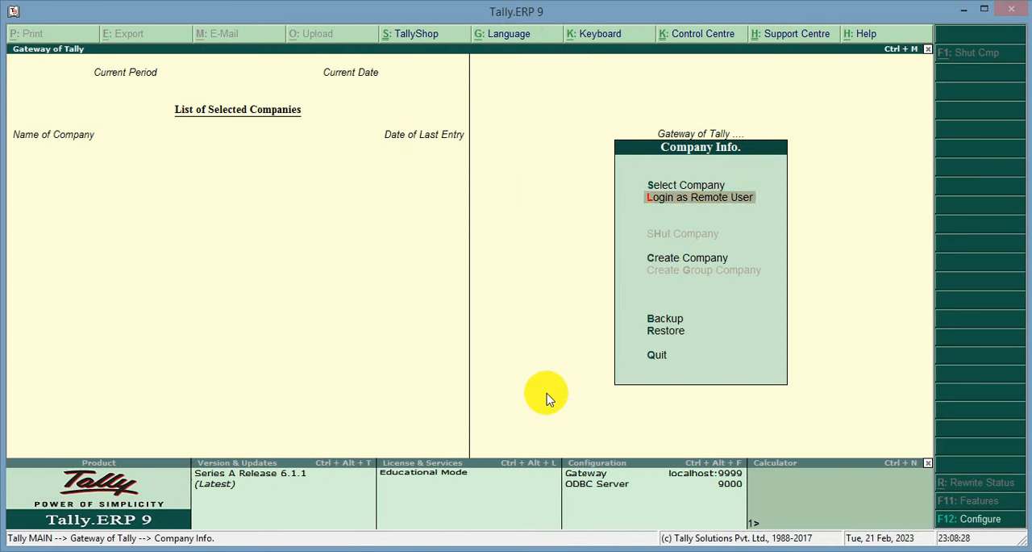
pyautogui.press('Return')
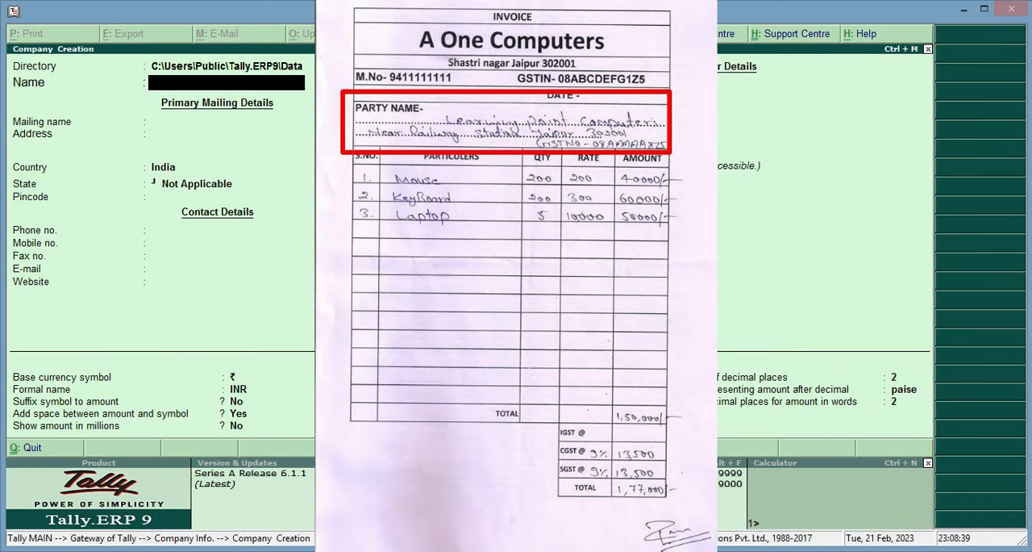
pyautogui.write('Le')
pyautogui.write('arning Point Computers')
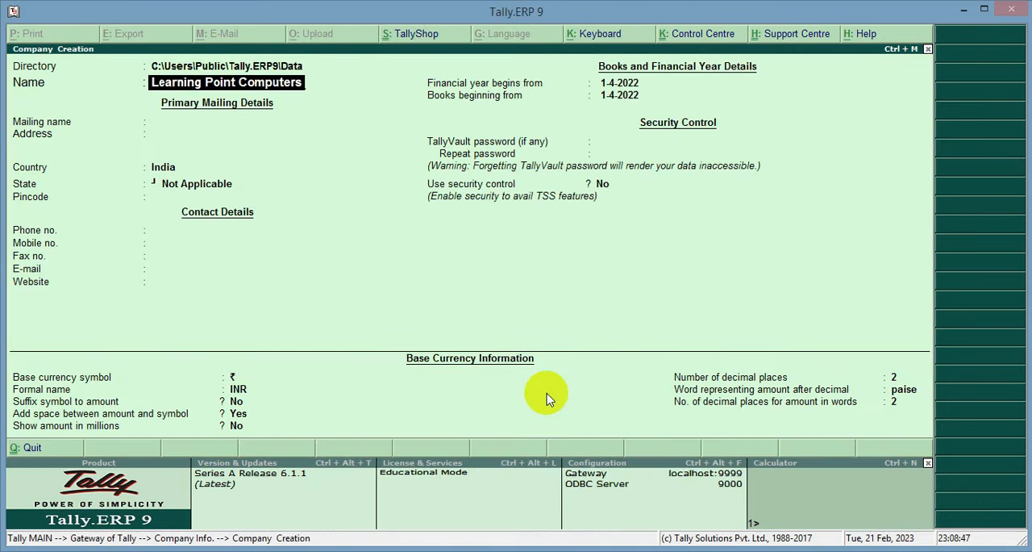
pyautogui.press('Return')
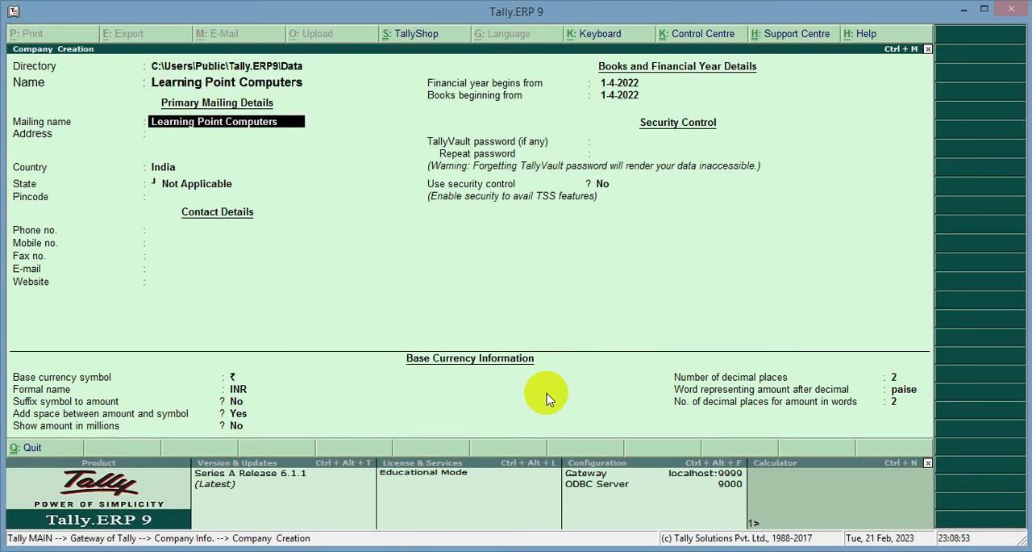
pyautogui.press('Return')
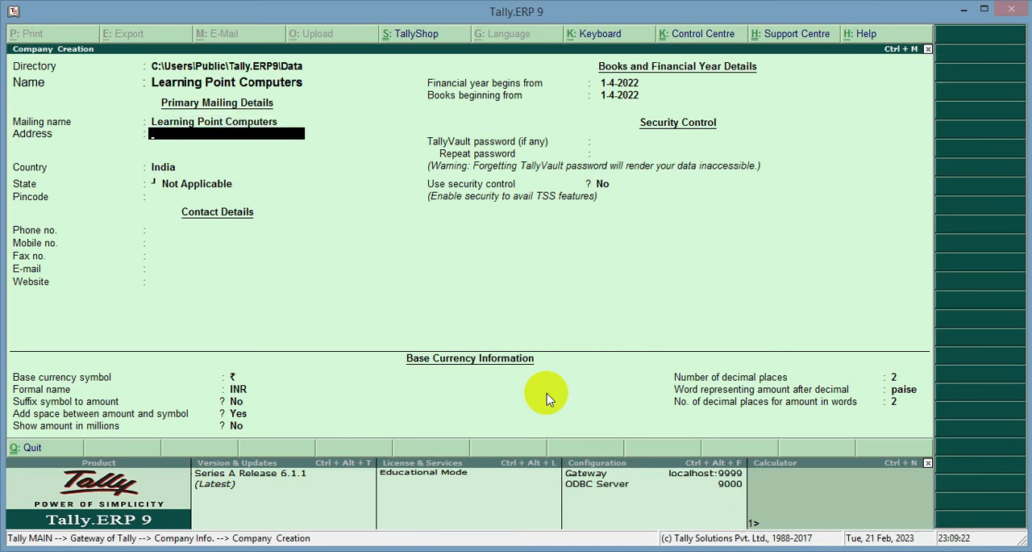
# Enter the company's mailing address on two lines and keep India as the country.
pyautogui.write('N')
pyautogui.write('ear Railway Station')
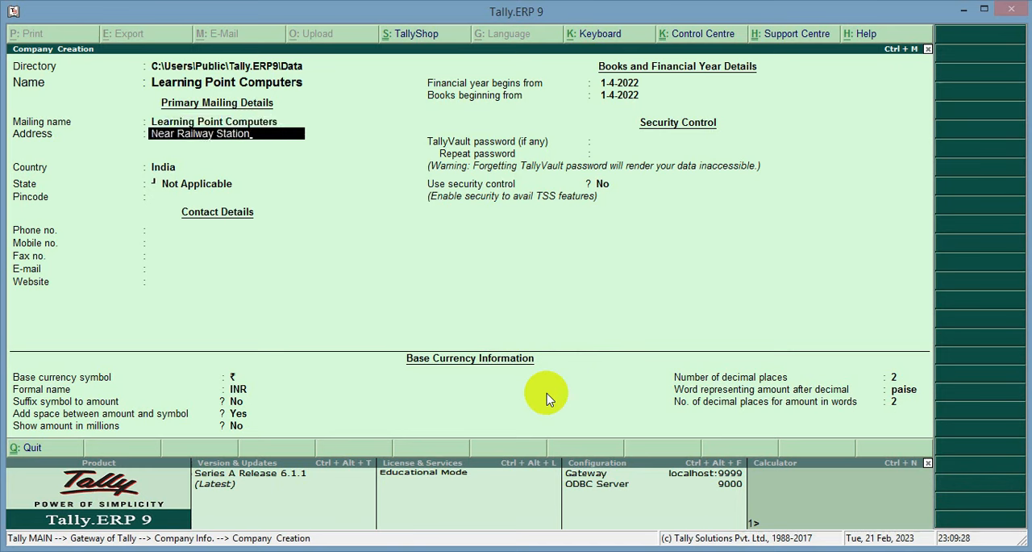
pyautogui.press('Return')
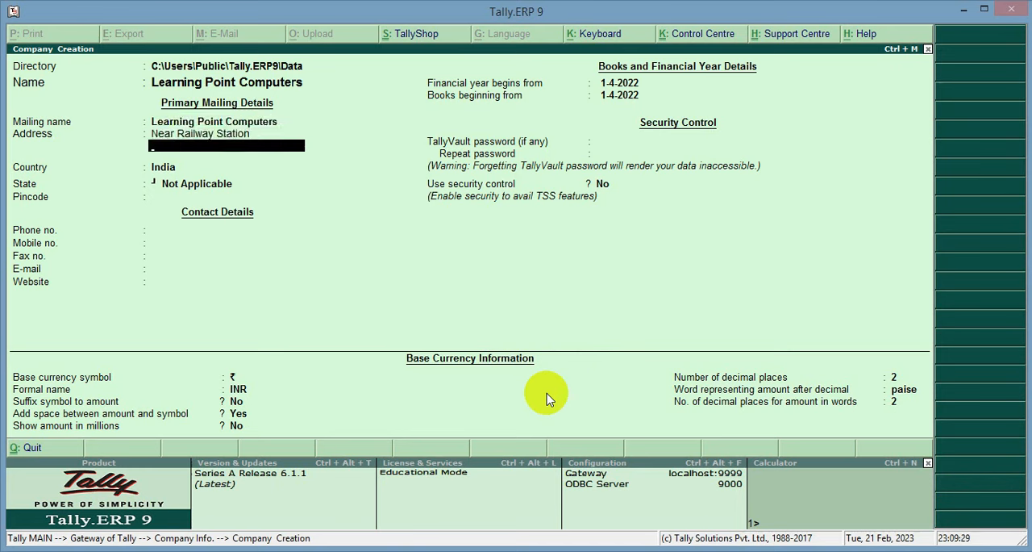
pyautogui.write('Jaipur')
pyautogui.press('Return')
pyautogui.press('Return')
pyautogui.press('Return')
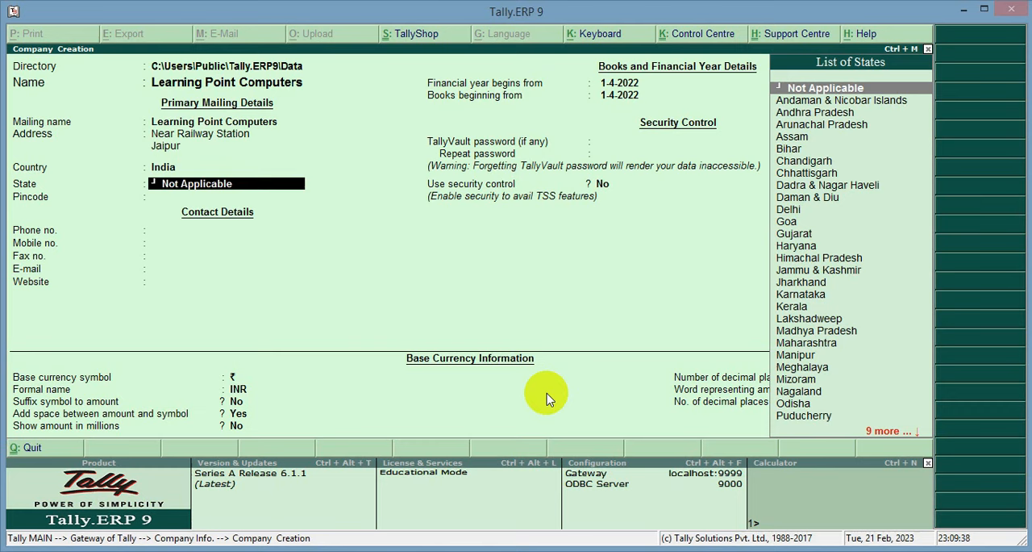
# Set the company's state to Rajasthan and enter its pincode.
pyautogui.write('R')
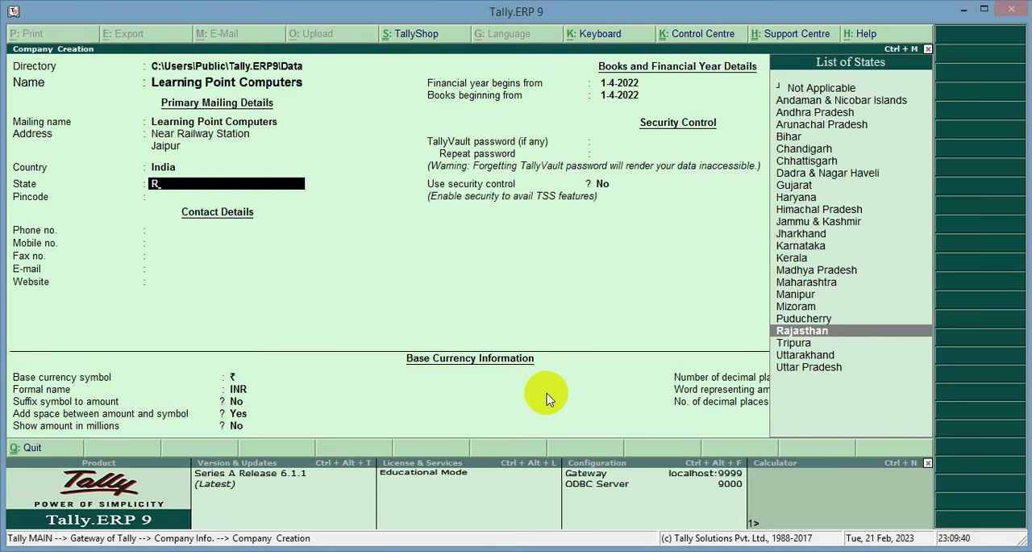
pyautogui.press('Return')
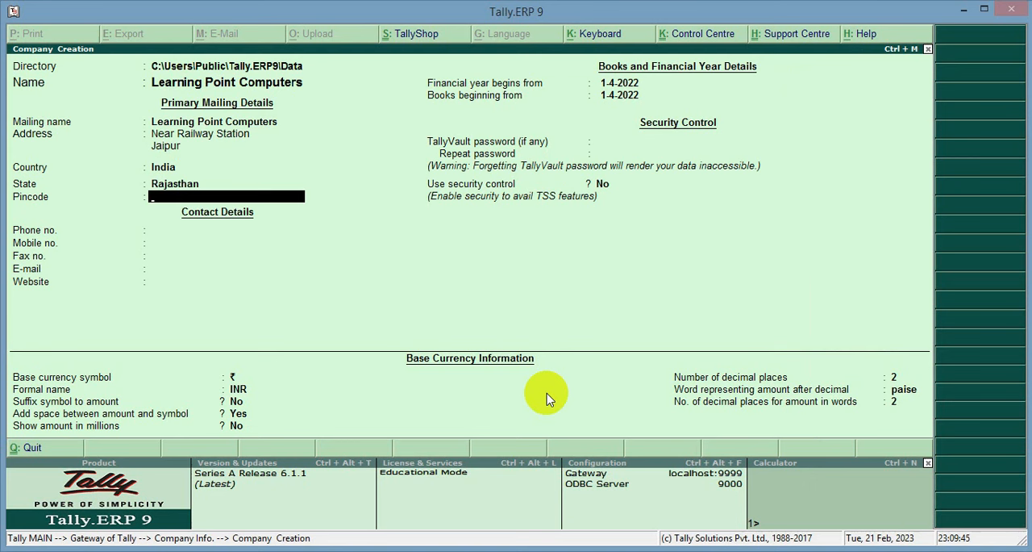
pyautogui.write('302001')
pyautogui.press('Return')
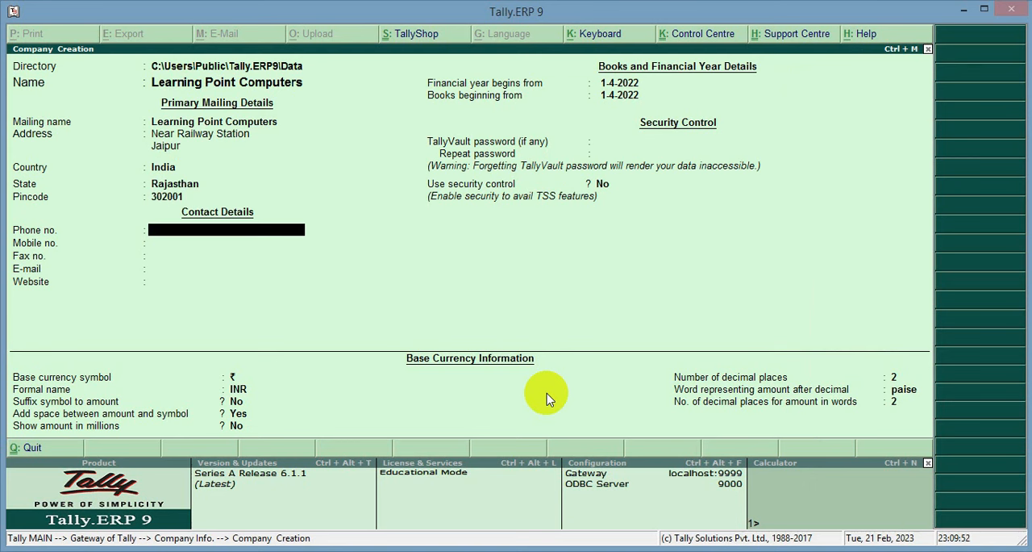
# Enter the company's mobile number, leaving the phone, fax, e-mail and website fields blank.
pyautogui.press('Return')
pyautogui.write('999999999')
pyautogui.press('Return')
pyautogui.press('Return')
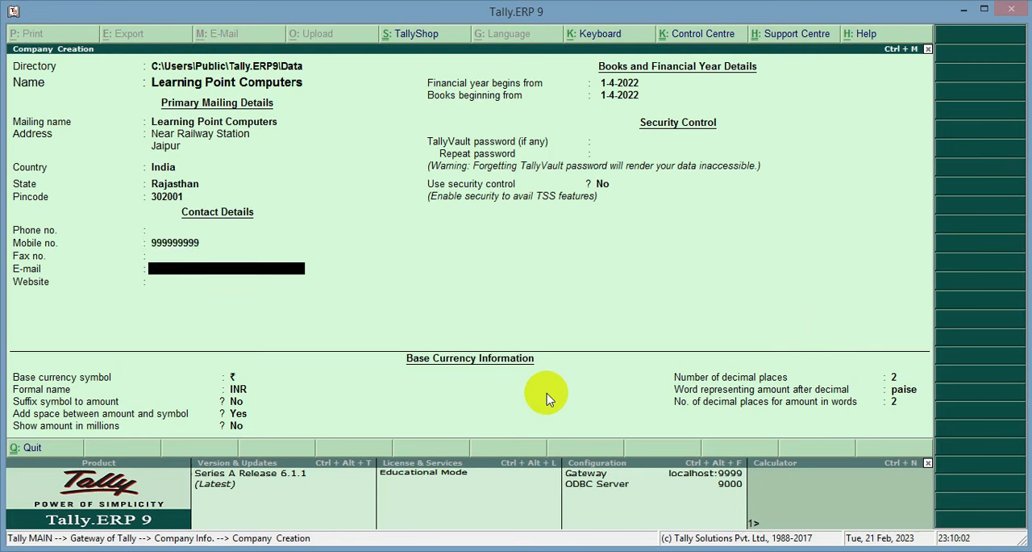
pyautogui.press('Return')
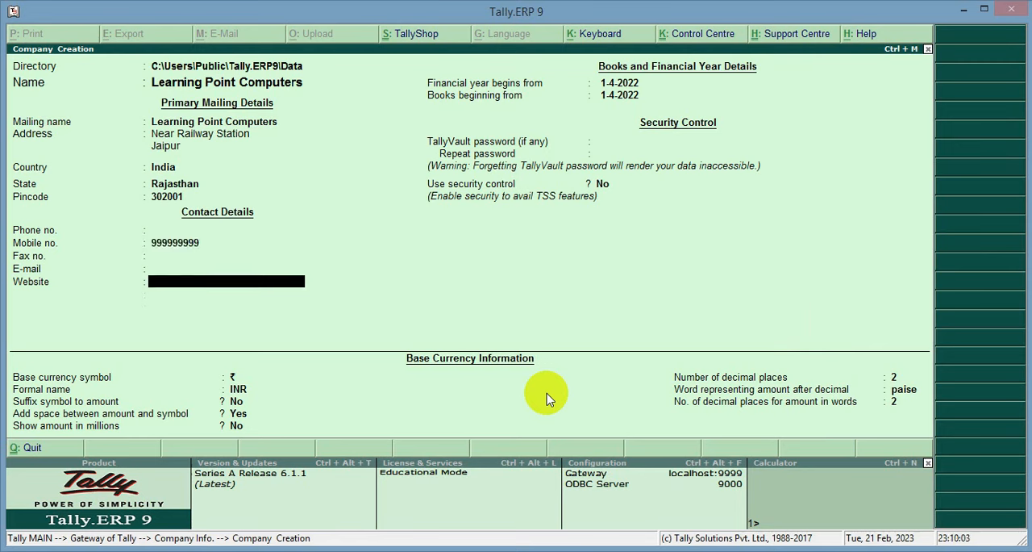
pyautogui.press('Return')
pyautogui.press('Return')
pyautogui.press('Return')
pyautogui.press('Return')
pyautogui.press('Return')
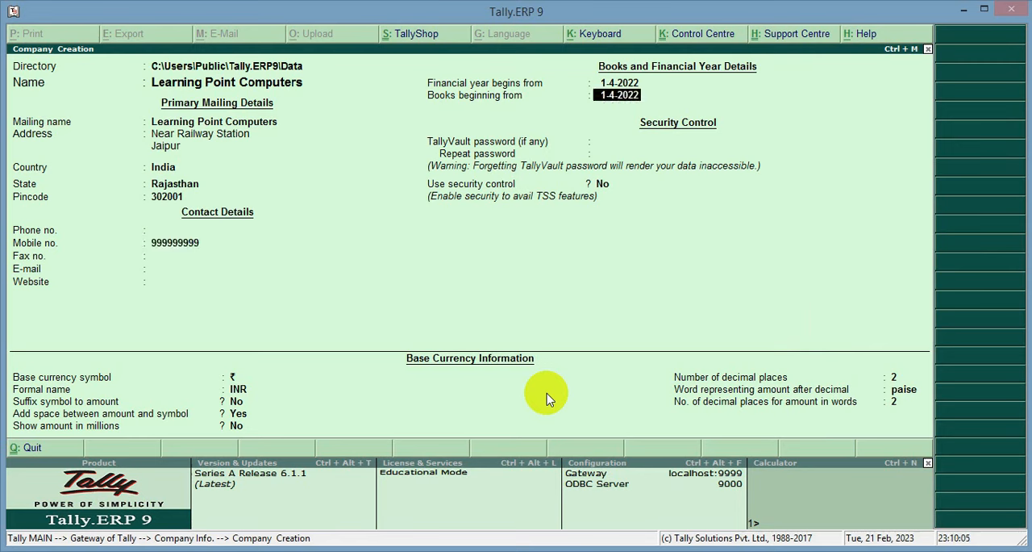
# Keep 1-4-2022 as the financial year and books start, accept the default security and currency settings, and save the company.
pyautogui.press('Return')
pyautogui.press('Return')
pyautogui.press('Return')
pyautogui.press('Return')
pyautogui.press('Return')
pyautogui.press('Return')
pyautogui.press('Return')
pyautogui.press('Return')
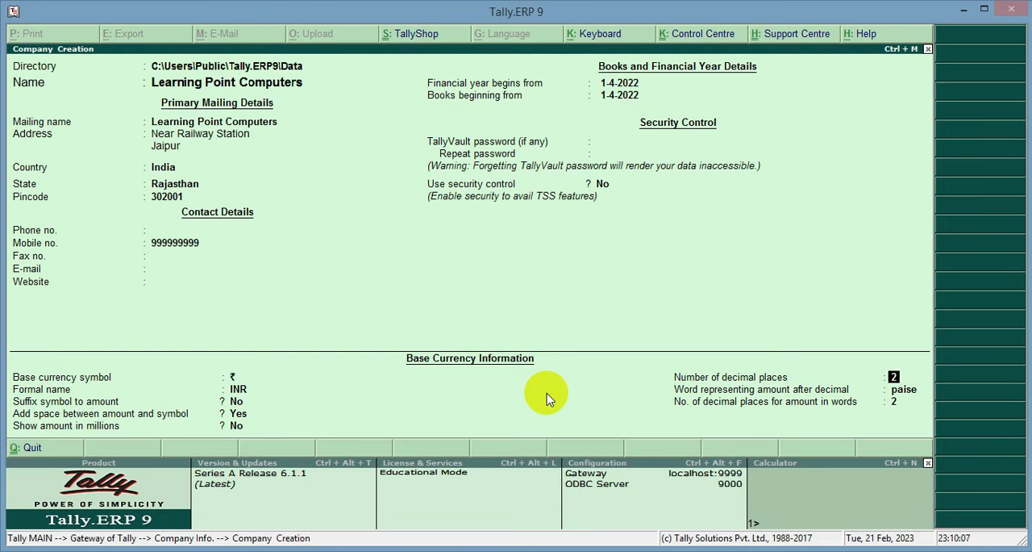
pyautogui.click(546, 393)
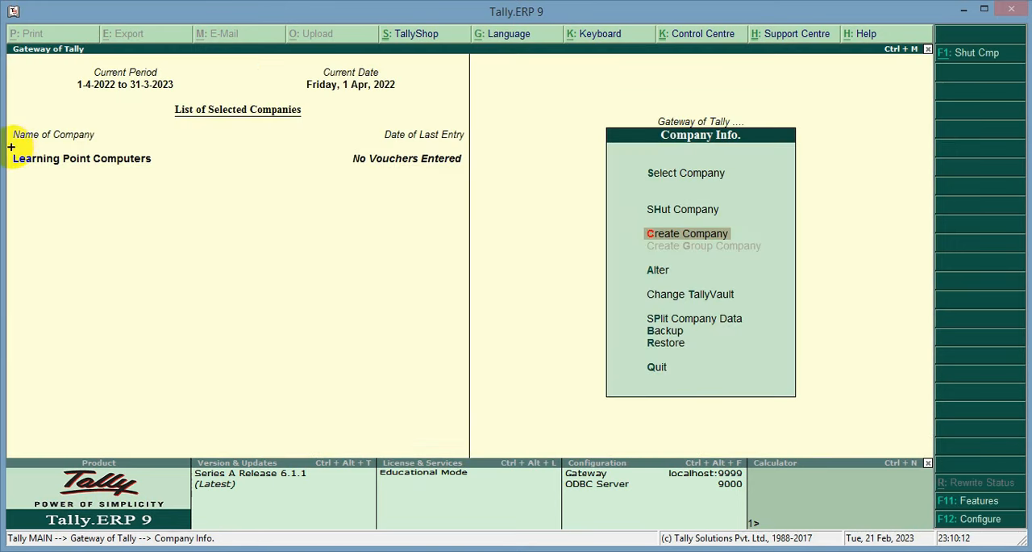
pyautogui.moveTo(10, 145); pyautogui.dragTo(170, 175)
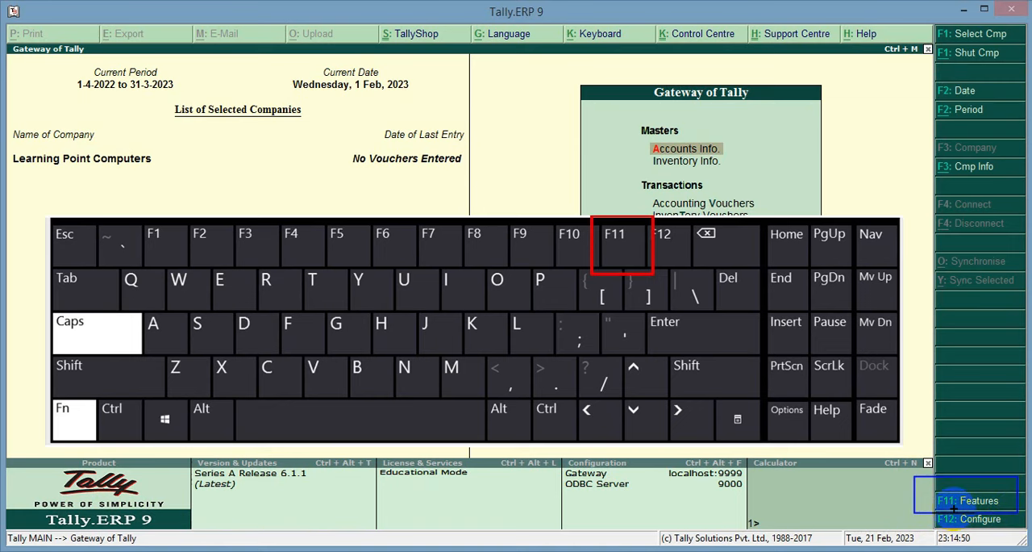
# Open the Statutory & Taxation settings in the company features of Learning Point Computers.
pyautogui.press('F11')
pyautogui.moveTo(598, 132)
pyautogui.mouseDown()
pyautogui.moveTo(751, 330)
pyautogui.moveTo(806, 387)
pyautogui.moveTo(804, 379)
pyautogui.mouseUp()
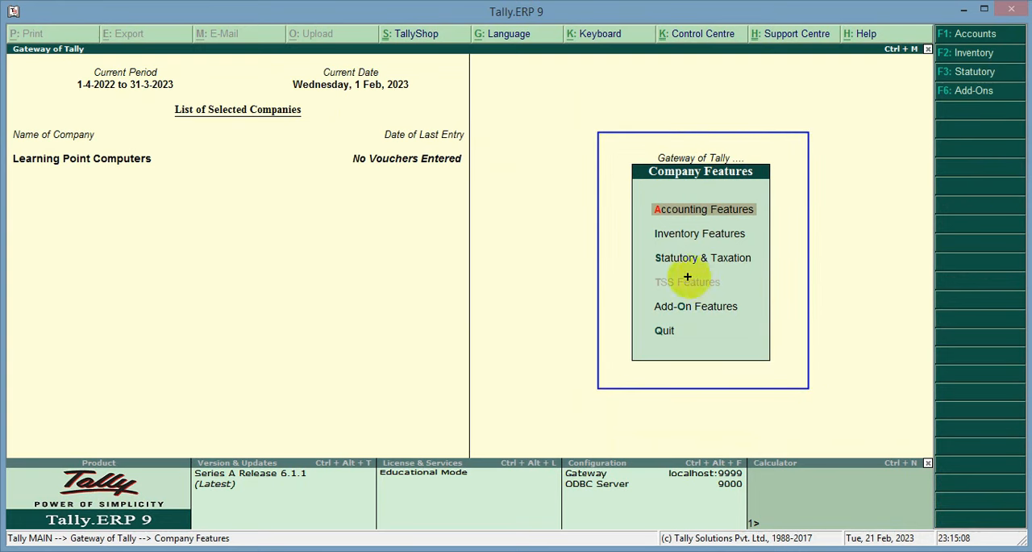
pyautogui.moveTo(621, 239); pyautogui.dragTo(776, 275)
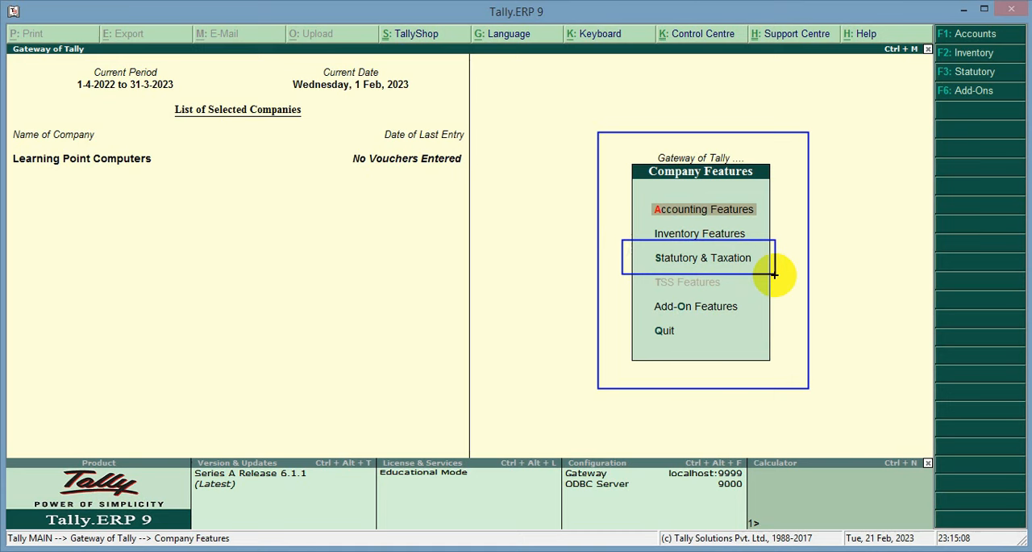
pyautogui.press('Escape')
pyautogui.press('Down')
pyautogui.press('Down')
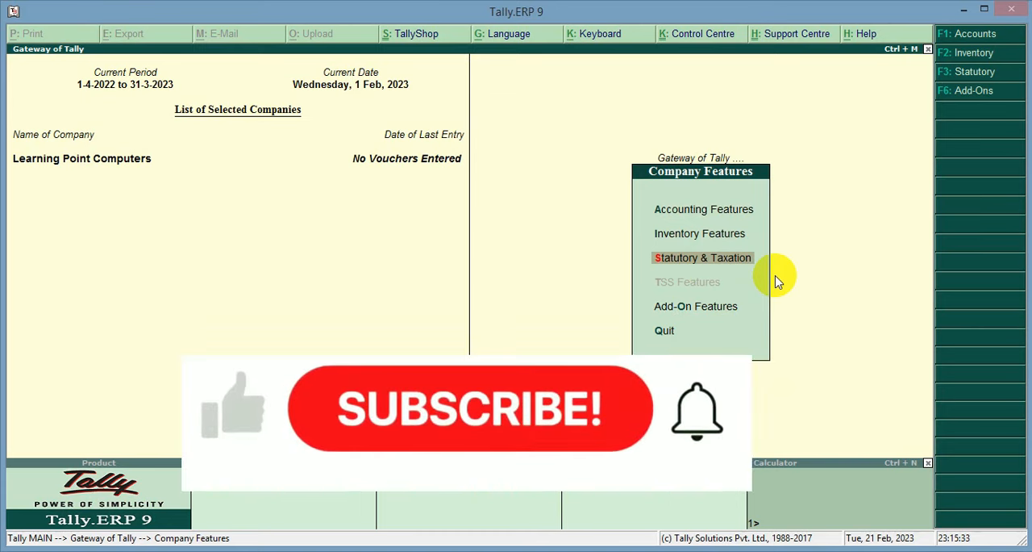
pyautogui.press('Return')
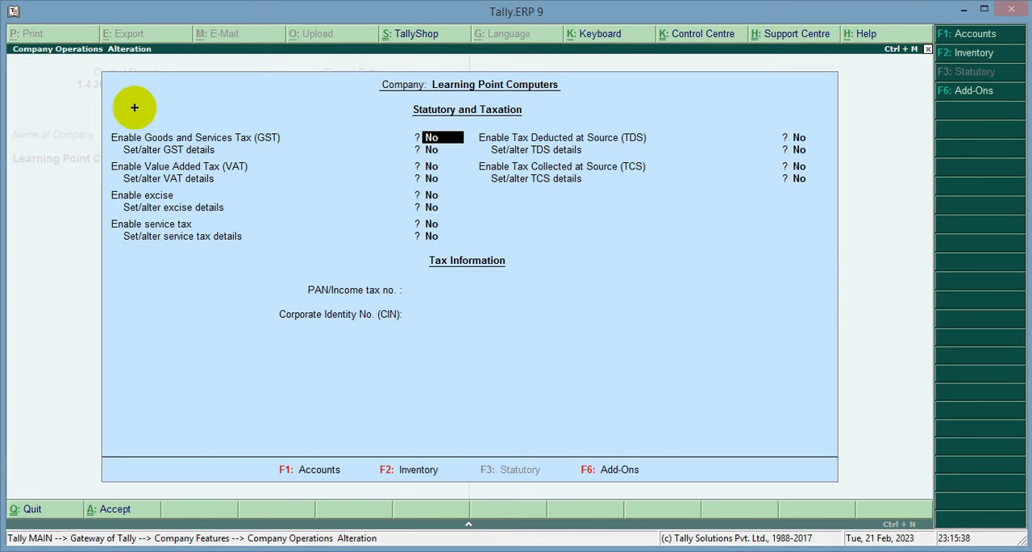
# Enable Goods and Services Tax (GST) for the company and choose Yes for setting the GST details.
pyautogui.moveTo(102, 122)
pyautogui.mouseDown()
pyautogui.moveTo(150, 142)
pyautogui.moveTo(468, 157)
pyautogui.mouseUp()
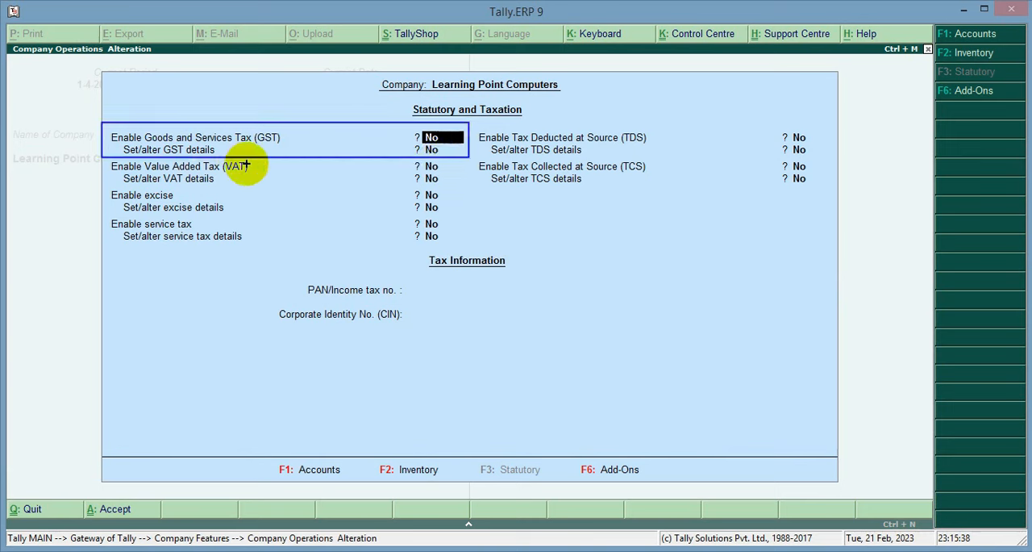
pyautogui.press('Escape')
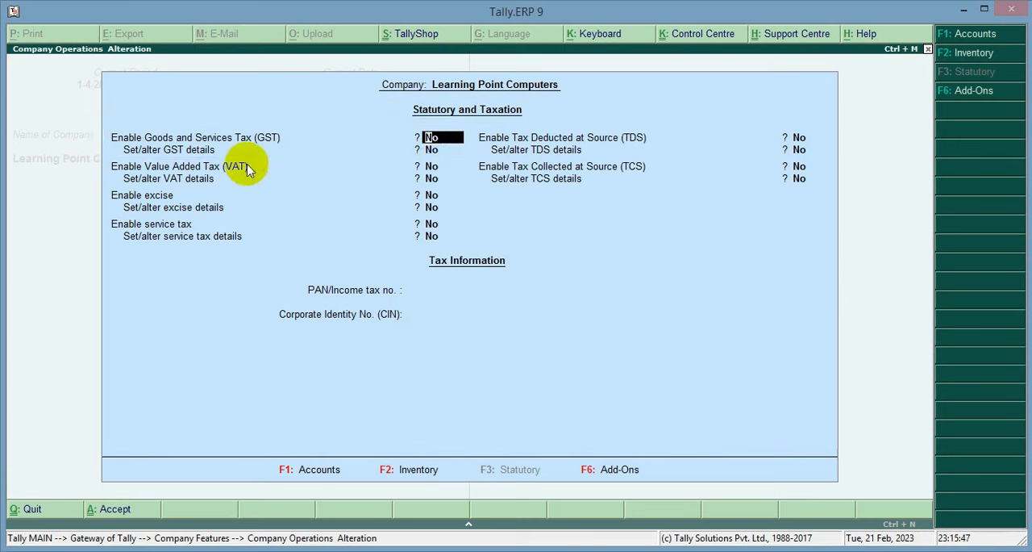
pyautogui.write('y')
pyautogui.press('Return')
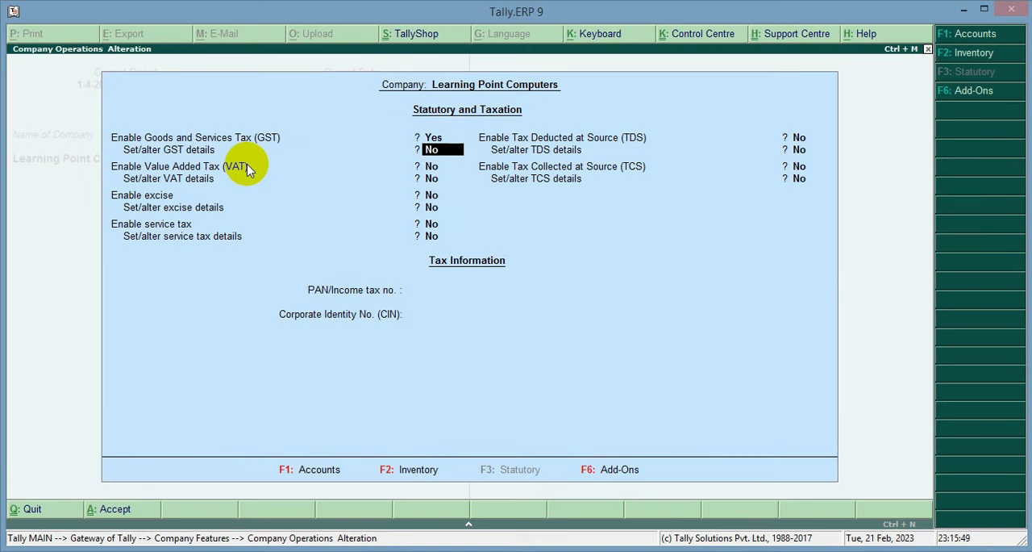
pyautogui.write('y')
pyautogui.press('Return')
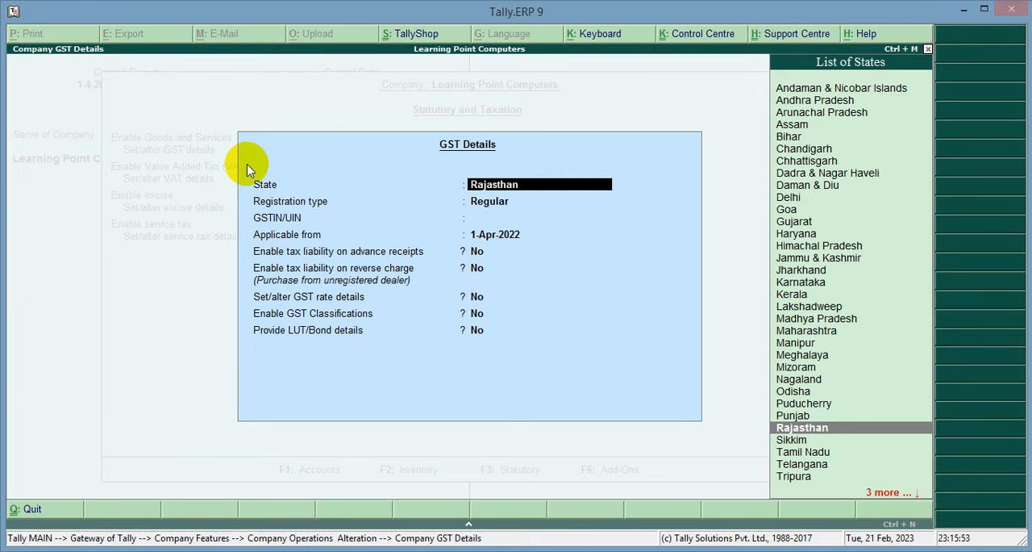
# Keep Rajasthan as the GST state and Regular as the registration type.
pyautogui.moveTo(233, 123); pyautogui.dragTo(710, 428)
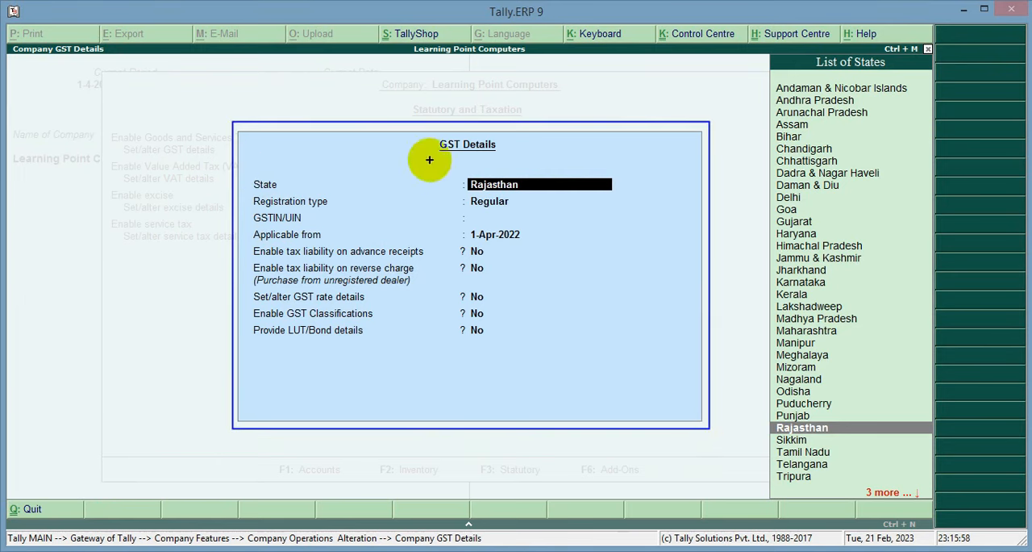
pyautogui.moveTo(417, 131); pyautogui.dragTo(520, 167)
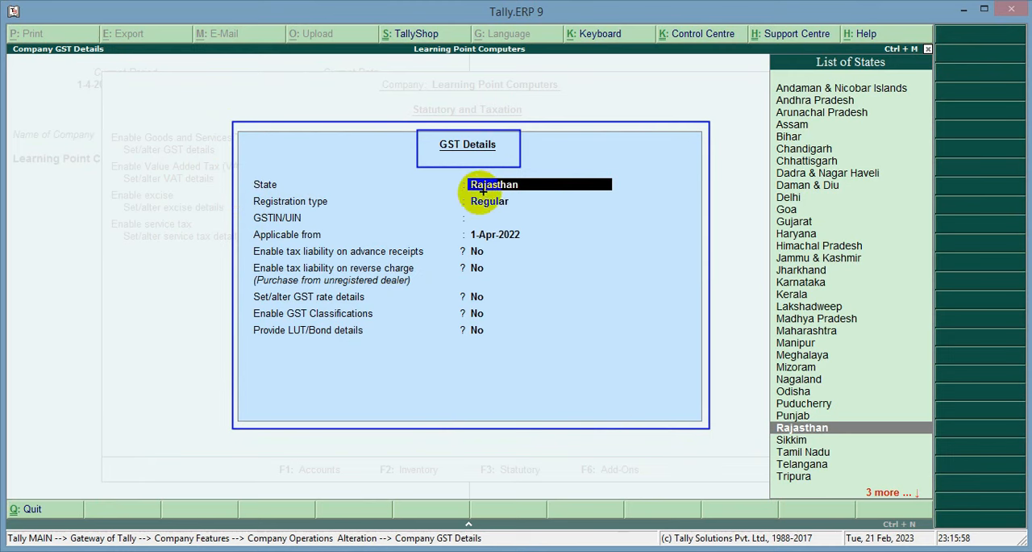
pyautogui.press('Escape')
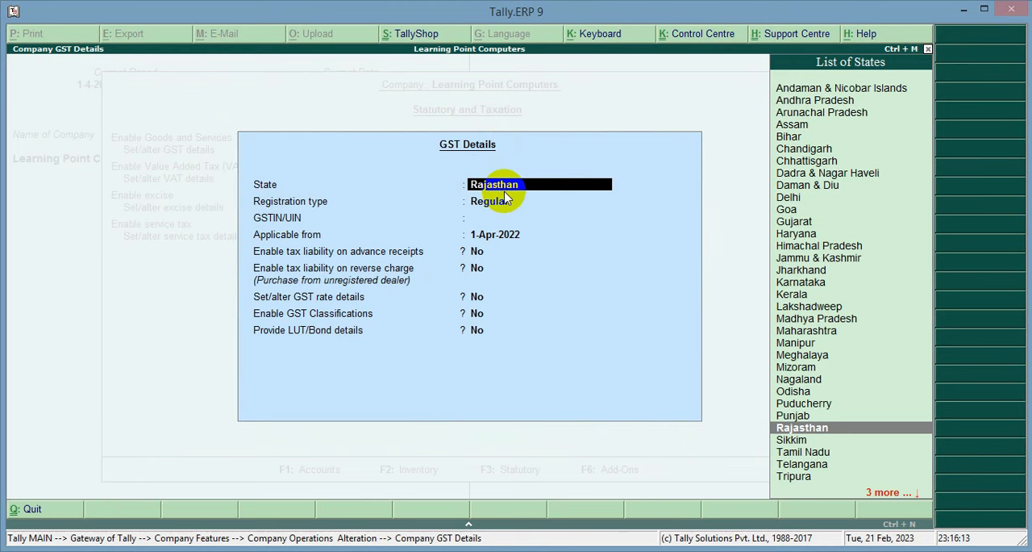
pyautogui.press('Return')
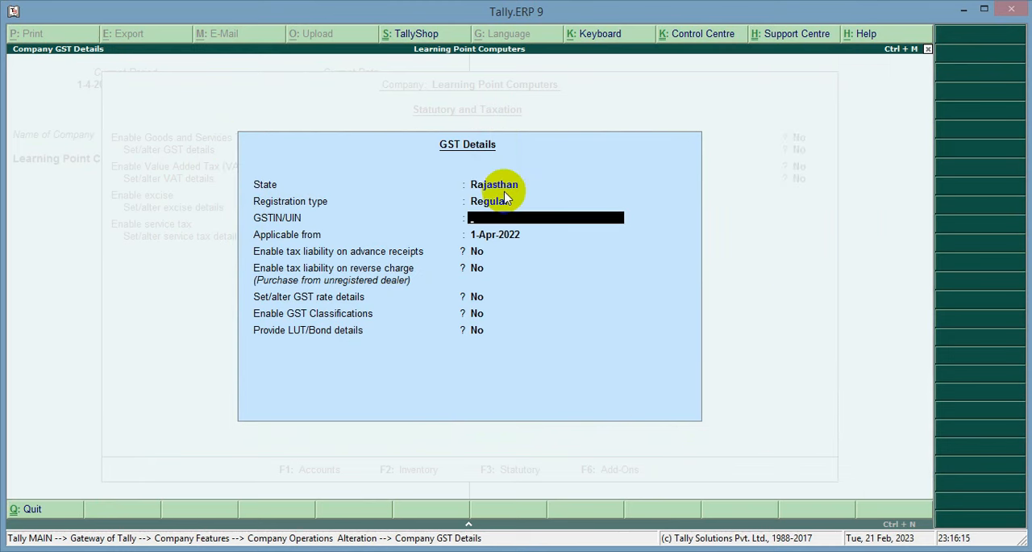
pyautogui.hotkey('ctrl', '2')
pyautogui.moveTo(244, 209)
pyautogui.mouseDown()
pyautogui.moveTo(320, 227)
pyautogui.moveTo(644, 226)
pyautogui.mouseUp()
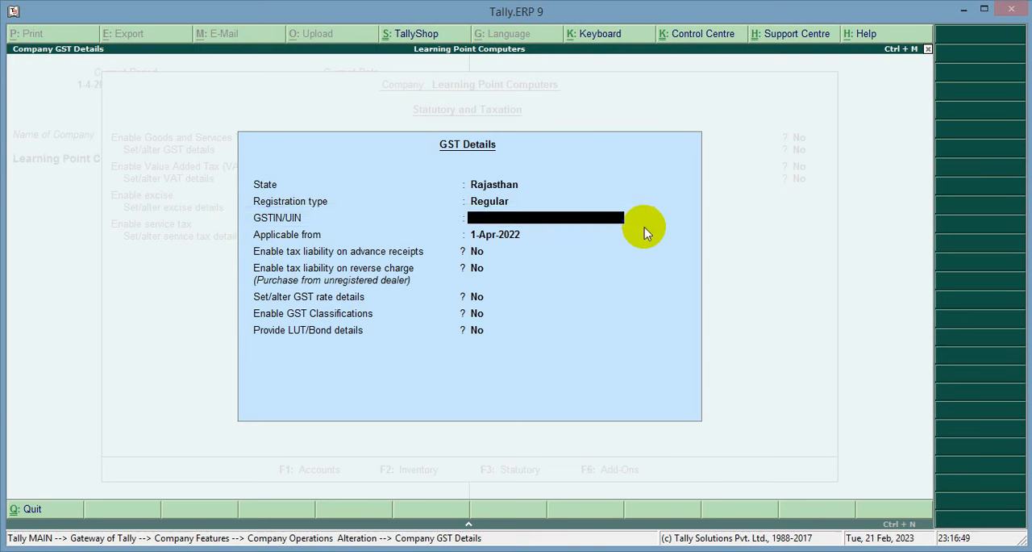
# Enter the company's GSTIN/UIN in the GST details and dismiss the format warning.
pyautogui.write('08')
pyautogui.write('AAAAAA8A1')
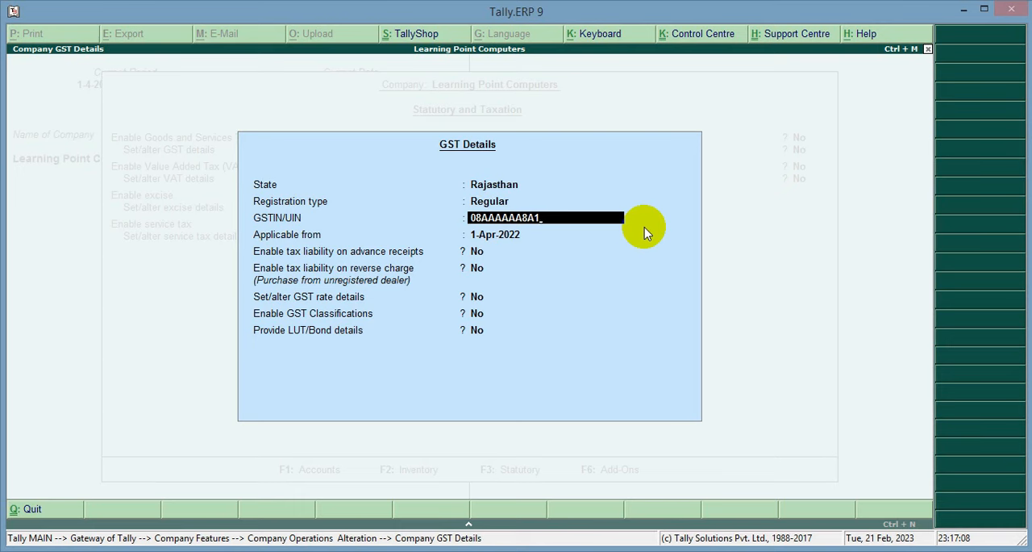
pyautogui.press('Return')
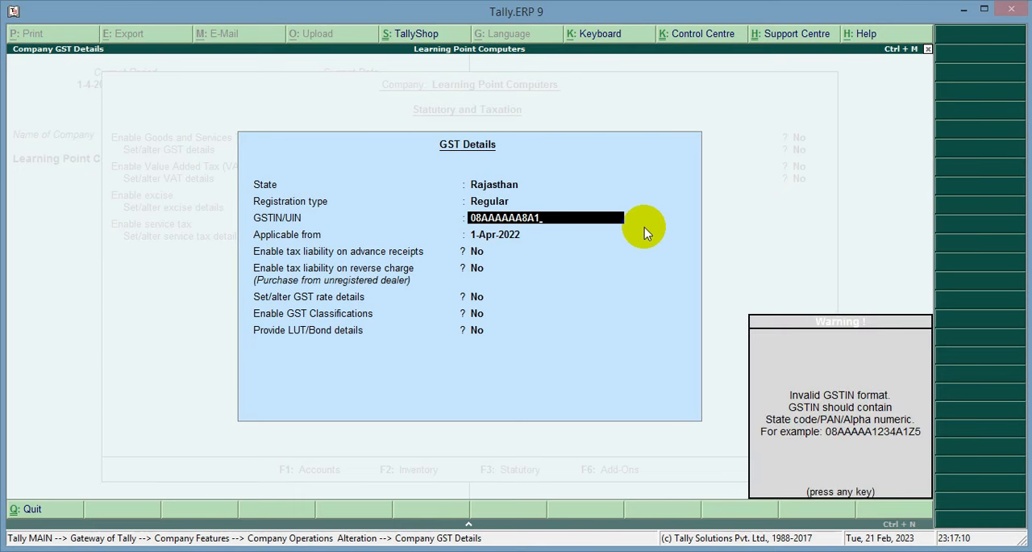
pyautogui.moveTo(734, 299); pyautogui.dragTo(915, 492)
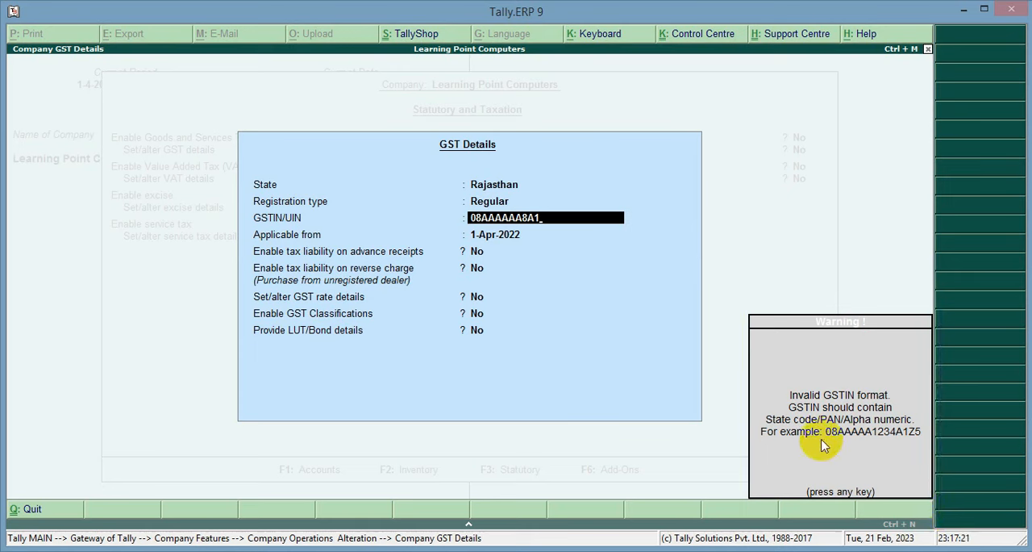
pyautogui.press('Return')
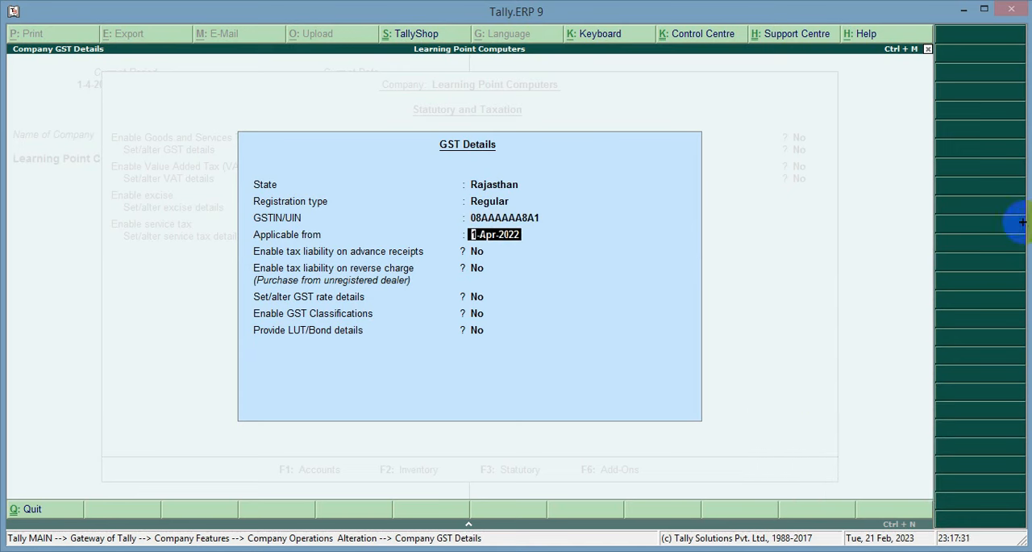
# Keep 1-Apr-2022 as the GST applicability date, leave the remaining GST options at No, and accept the company's GST details.
pyautogui.moveTo(239, 229); pyautogui.dragTo(554, 249)
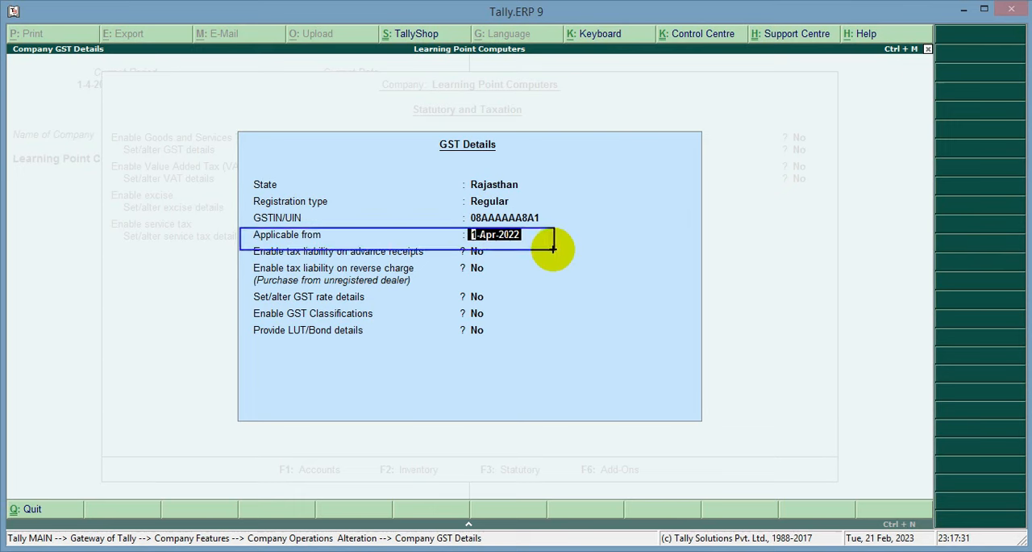
pyautogui.press('Return')
pyautogui.press('Return')
pyautogui.press('Return')
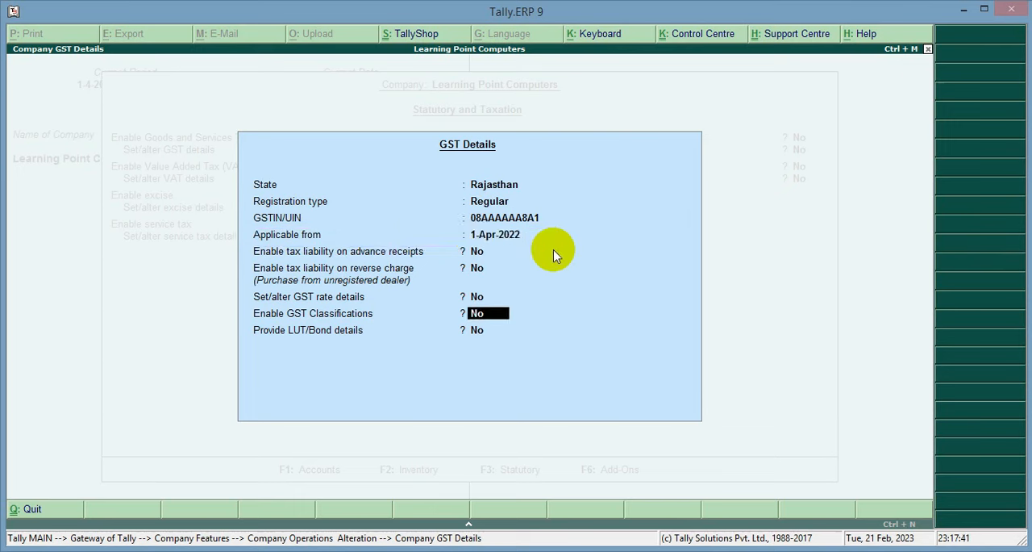
pyautogui.press('Return')
# Leave VAT, excise, service tax, TDS and TCS disabled, save the statutory settings, and return to the Gateway of Tally.
pyautogui.press('Return')
pyautogui.press('Return')
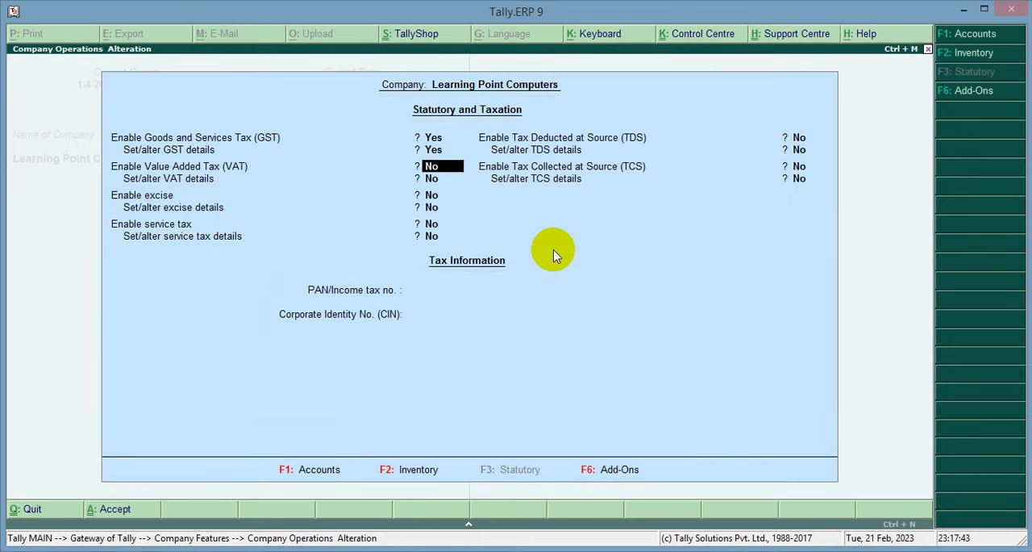
pyautogui.press('Return')
pyautogui.press('Return')
pyautogui.press('Return')
pyautogui.press('Return')
pyautogui.press('Return')
pyautogui.press('Return')
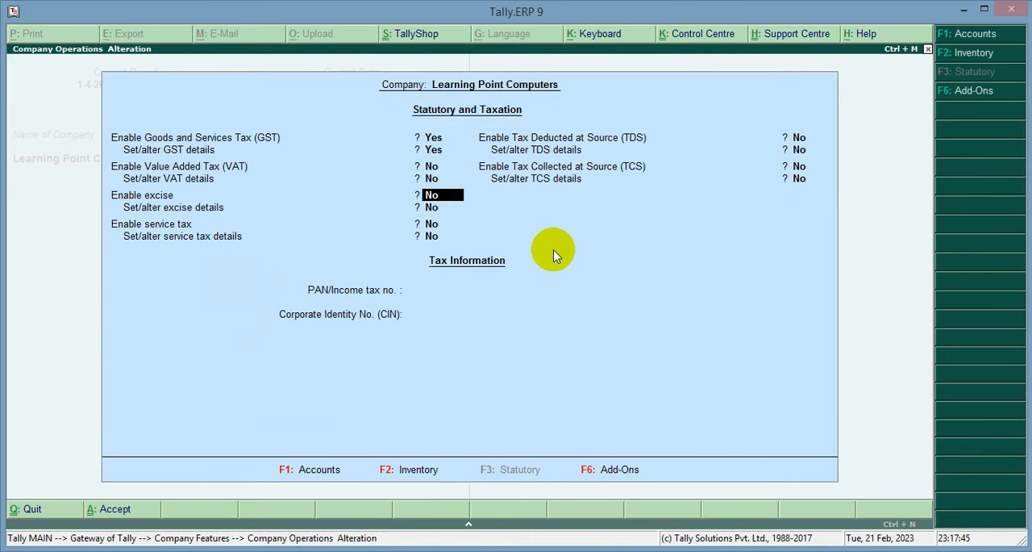
pyautogui.press('Return')
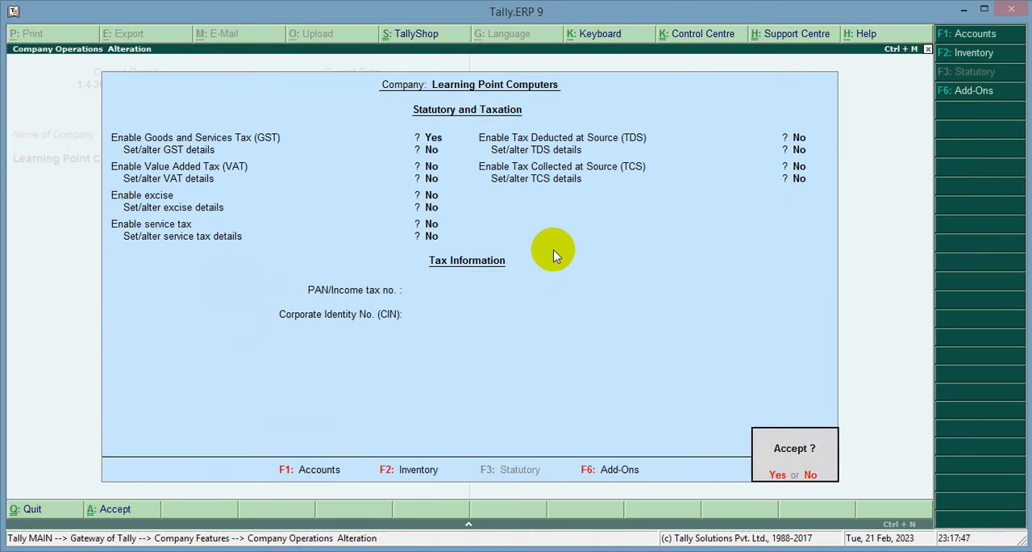
pyautogui.press('Return')
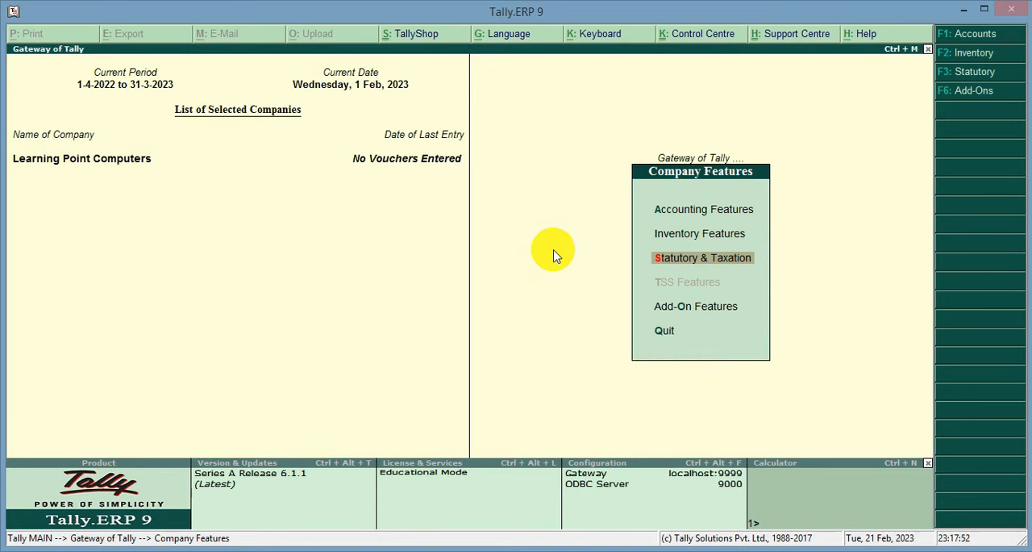
pyautogui.press('Escape')
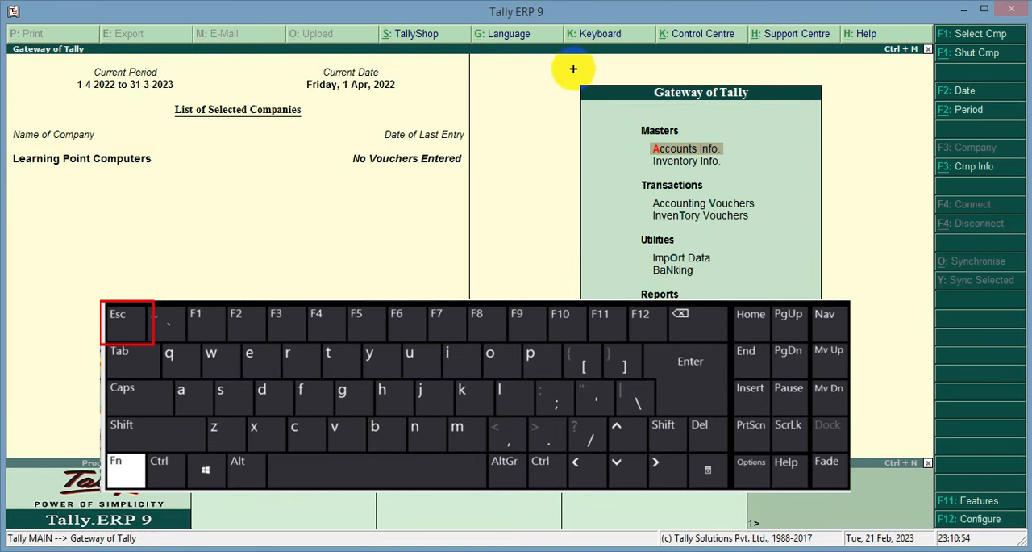
# Open Accounting Vouchers and switch to a new Purchase voucher.
pyautogui.moveTo(574, 69)
pyautogui.mouseDown()
pyautogui.moveTo(814, 325)
pyautogui.moveTo(846, 433)
pyautogui.moveTo(835, 439)
pyautogui.mouseUp()
pyautogui.moveTo(620, 188)
pyautogui.mouseDown()
pyautogui.moveTo(685, 208)
pyautogui.moveTo(762, 212)
pyautogui.mouseUp()
pyautogui.moveTo(771, 214); pyautogui.dragTo(770, 213)
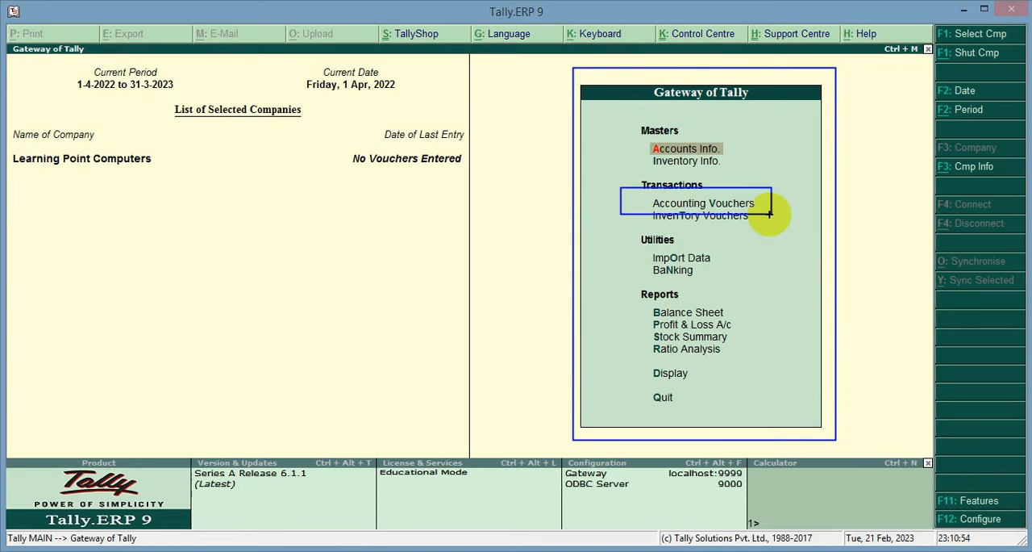
pyautogui.press('Escape')
pyautogui.press('Down')
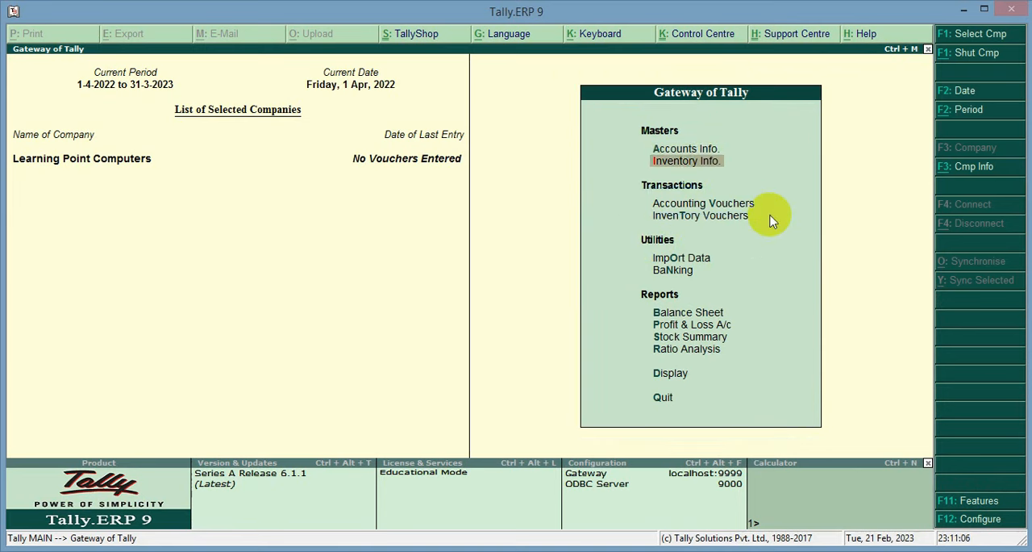
pyautogui.press('Down')
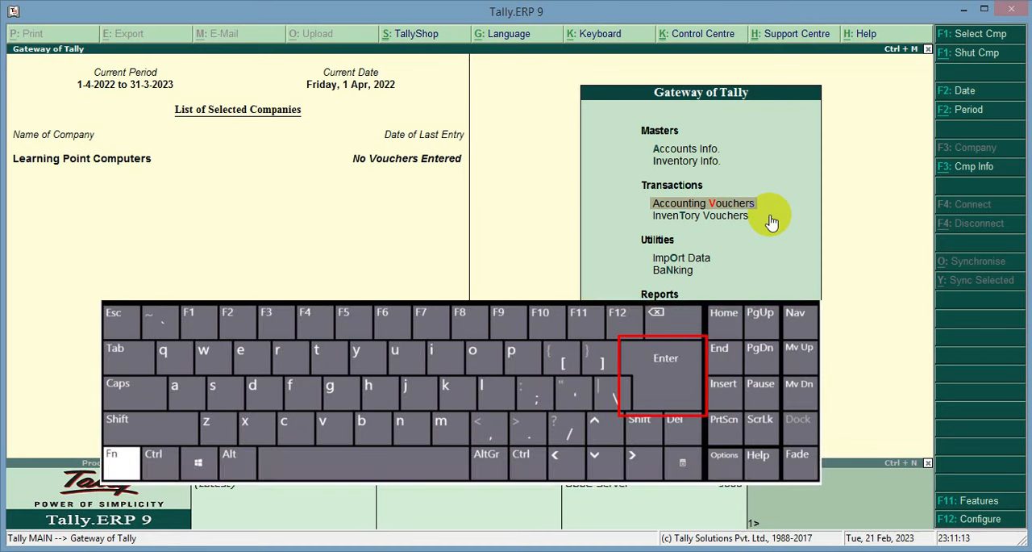
pyautogui.press('Return')
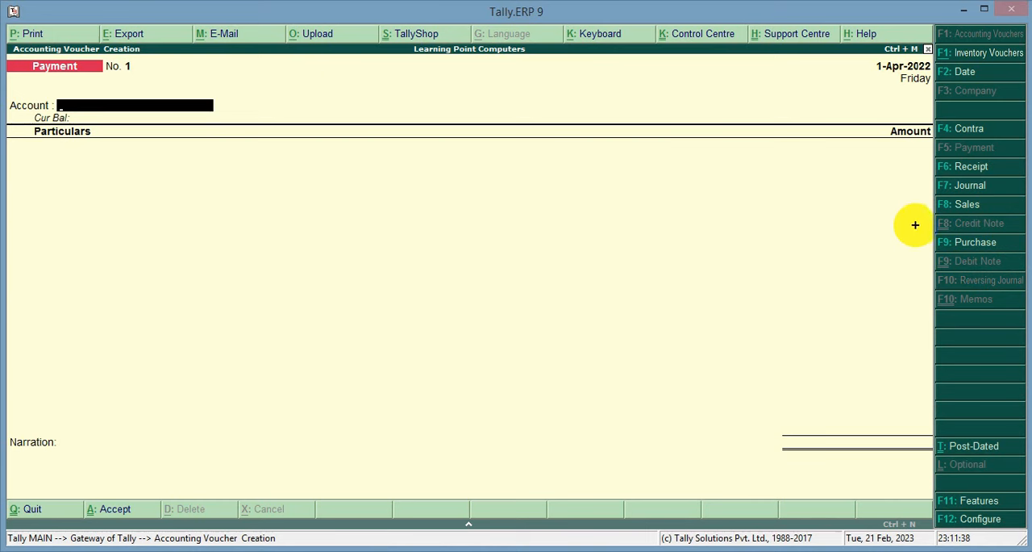
pyautogui.moveTo(916, 224); pyautogui.dragTo(1014, 261)
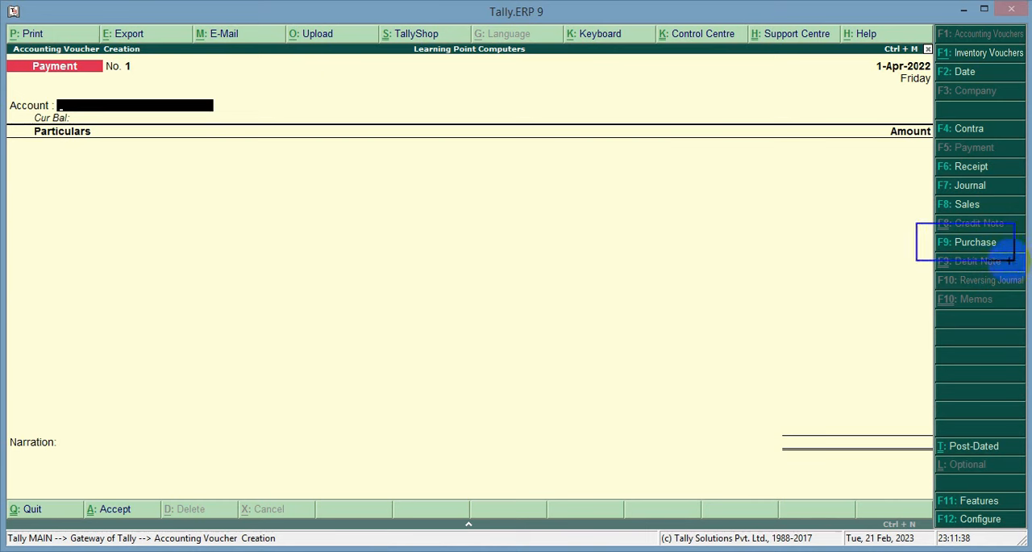
pyautogui.press('F9')
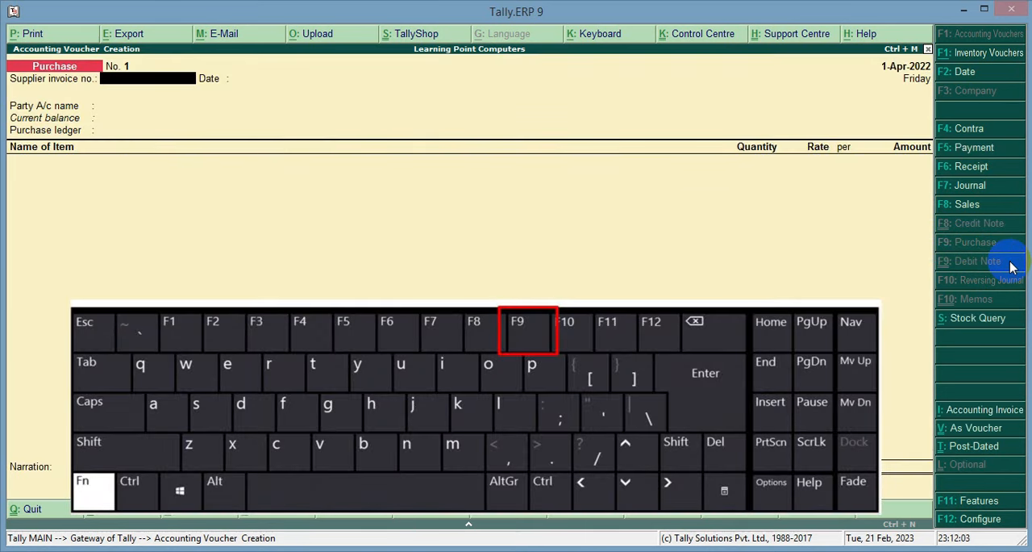
# Enter 201 as the supplier invoice number on the purchase voucher.
pyautogui.moveTo(7, 55); pyautogui.dragTo(255, 173)
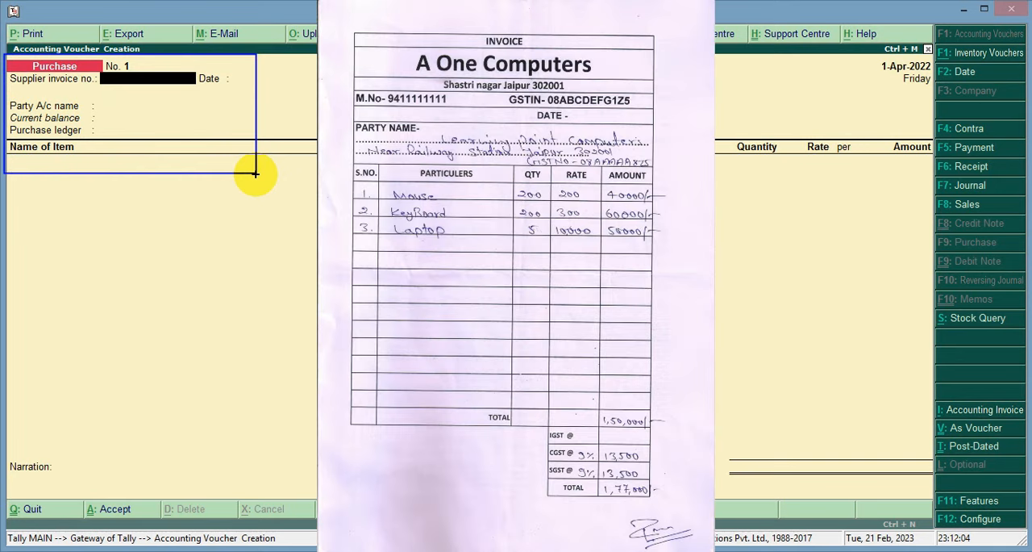
pyautogui.hotkey('ctrl', 'z')
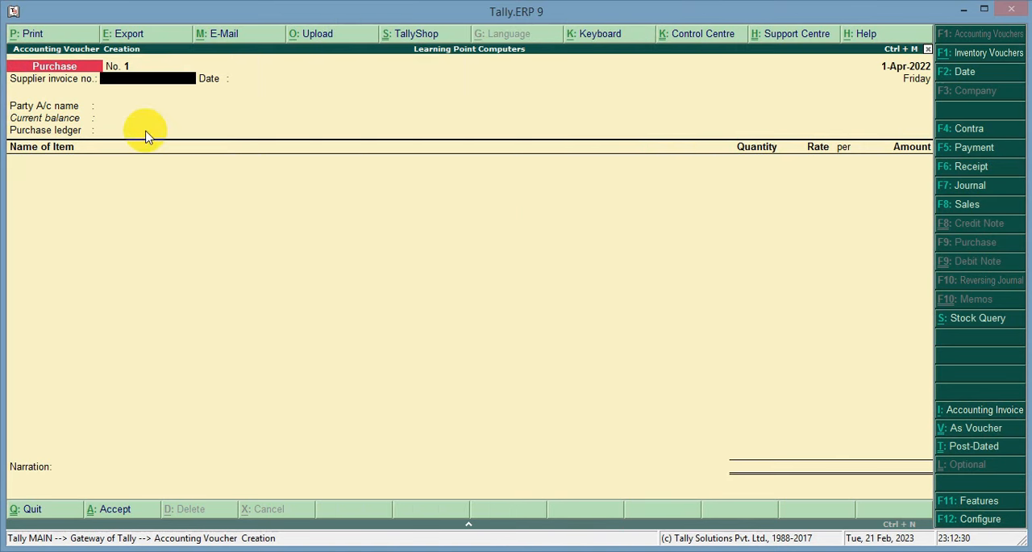
pyautogui.write('201')
pyautogui.press('Return')
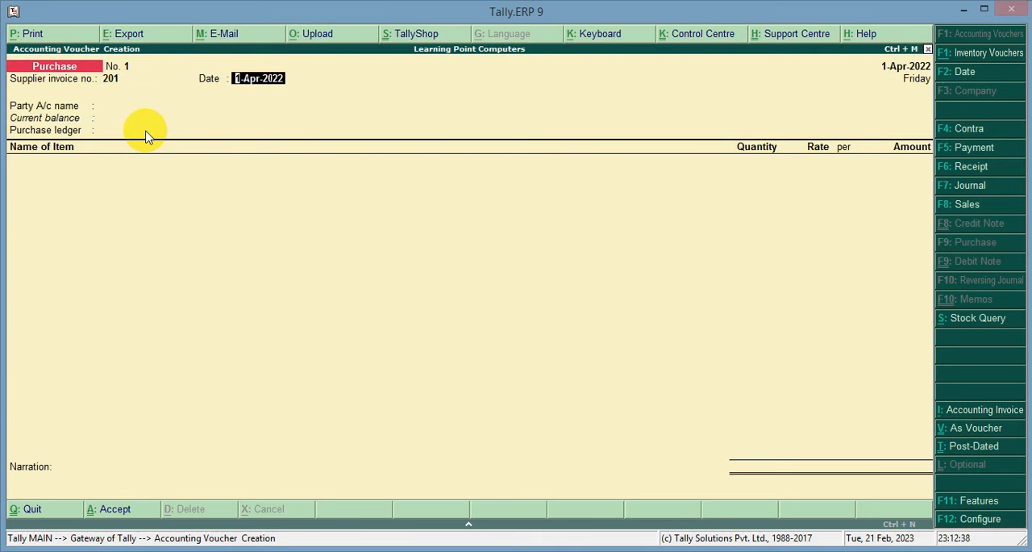
# Set the purchase voucher date to 1-Feb-2023 and accept it for the supplier invoice.
pyautogui.press('F2')
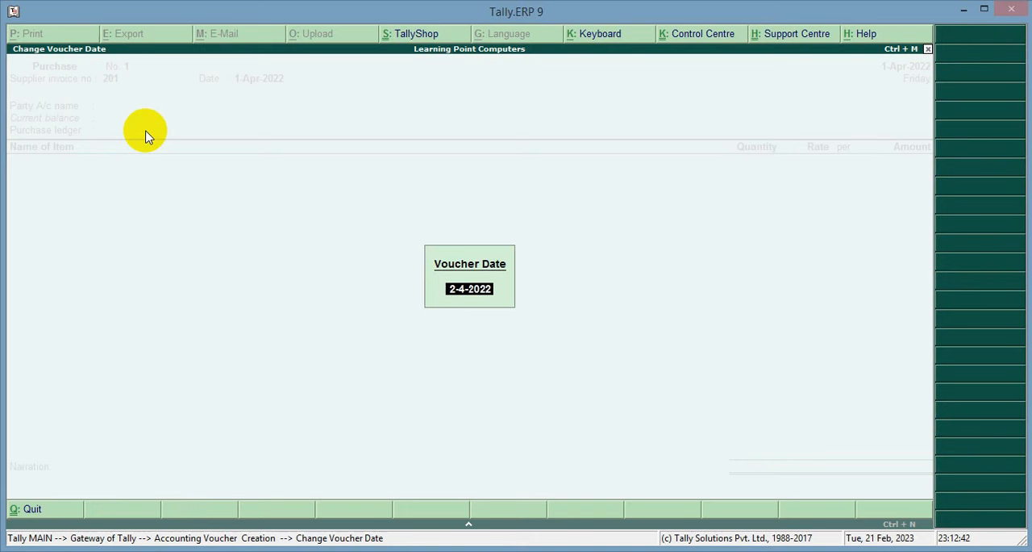
pyautogui.press('BackSpace')
pyautogui.write('1.2.23')
pyautogui.press('Return')
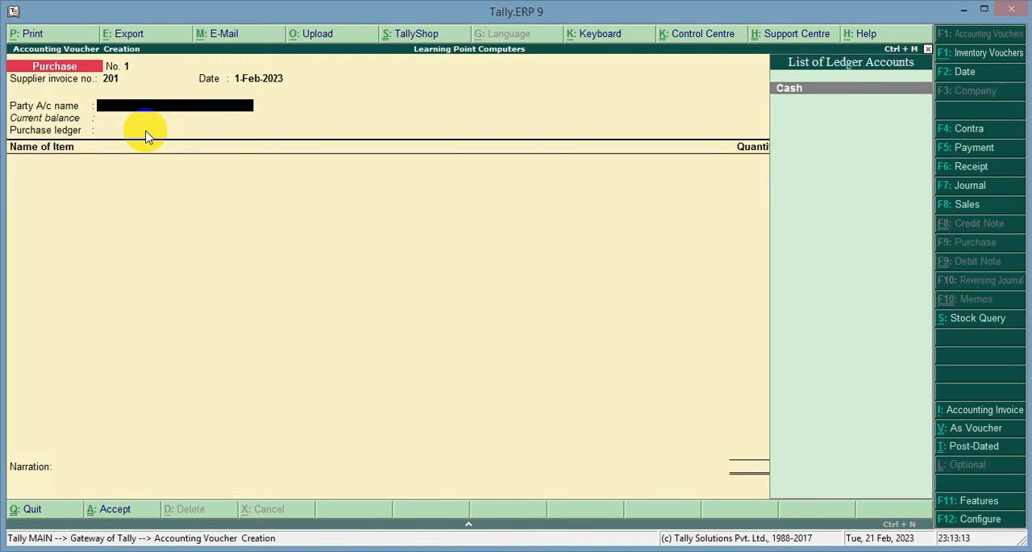
# Create a new ledger named A One Computers for the voucher's party account, leaving the alias blank.
pyautogui.moveTo(8, 95); pyautogui.dragTo(274, 116)
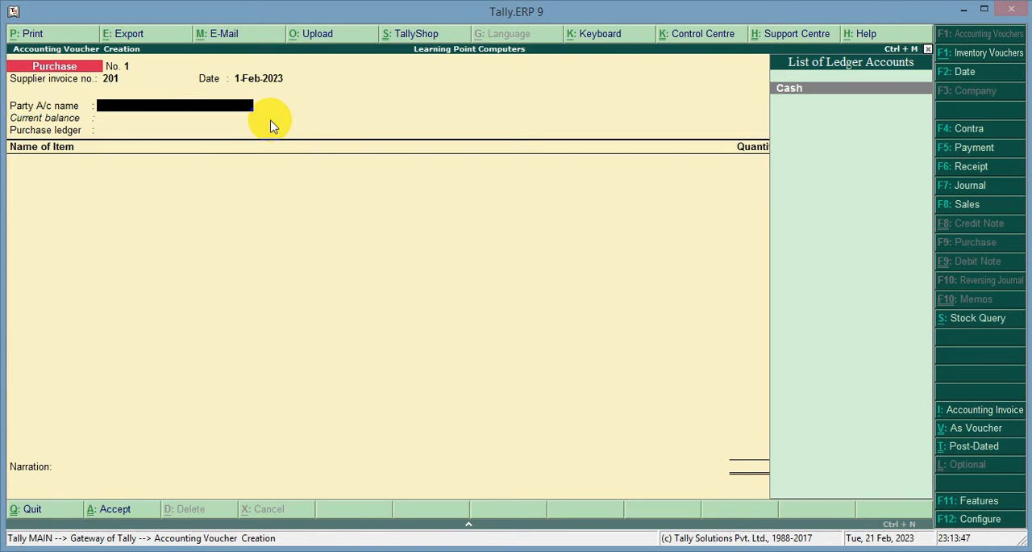
pyautogui.hotkey('alt', 'c')
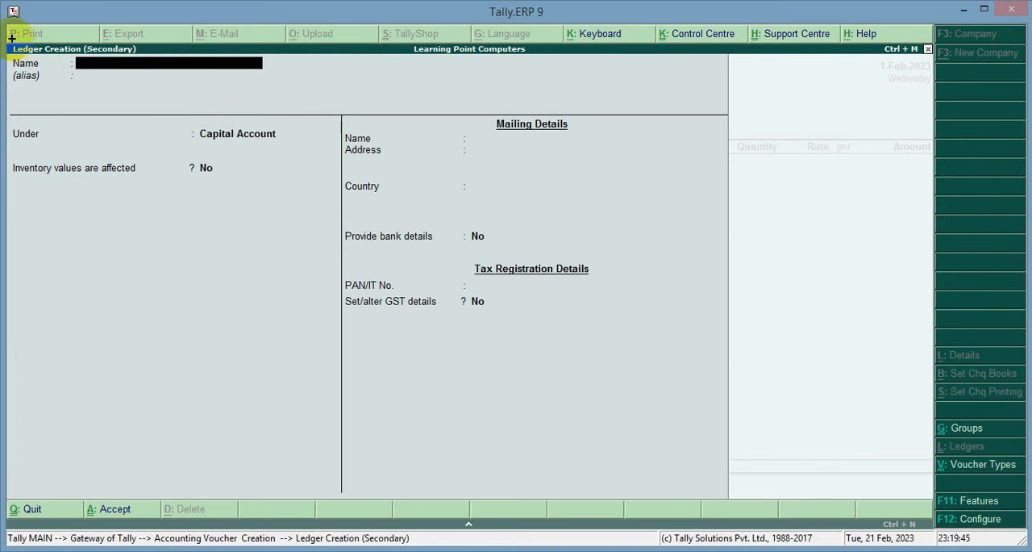
pyautogui.moveTo(8, 38)
pyautogui.mouseDown()
pyautogui.moveTo(85, 79)
pyautogui.moveTo(184, 104)
pyautogui.mouseUp()
pyautogui.press('Escape')
pyautogui.write('A One Co')
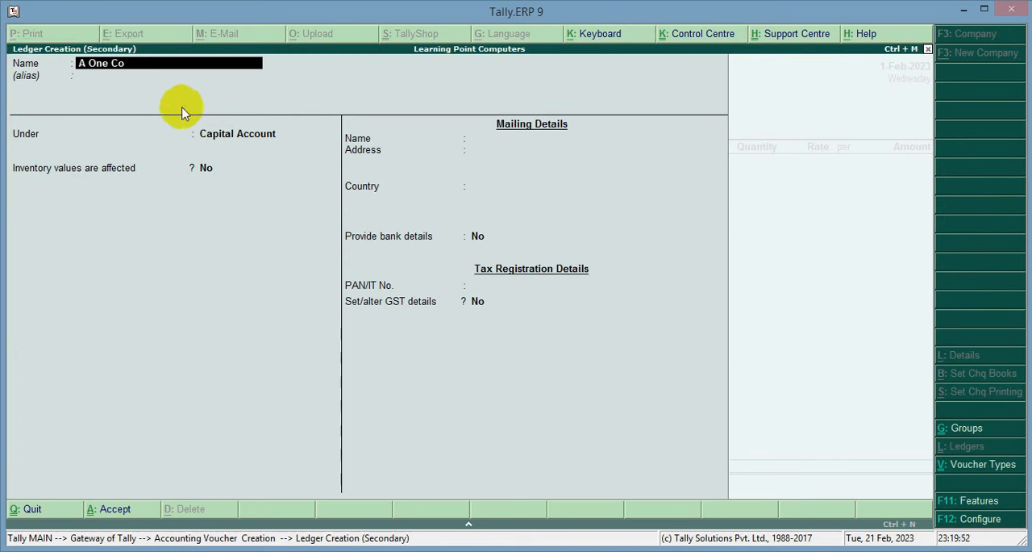
pyautogui.write('mputers')
pyautogui.press('Return')
pyautogui.press('Return')
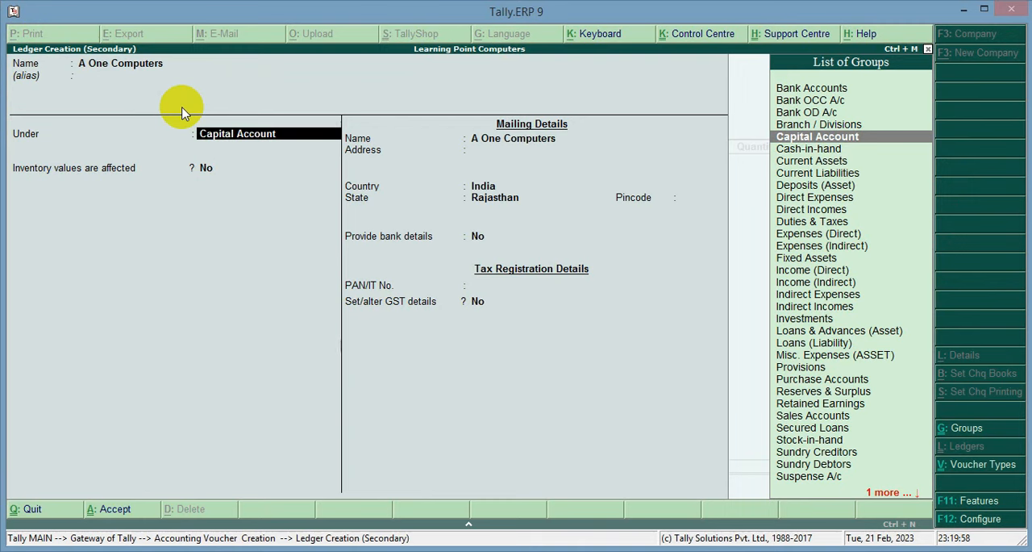
# Place the ledger under Sundry Creditors, keeping bill-by-bill balances at Yes, no credit period, and the other options at No.
pyautogui.write('Sund')
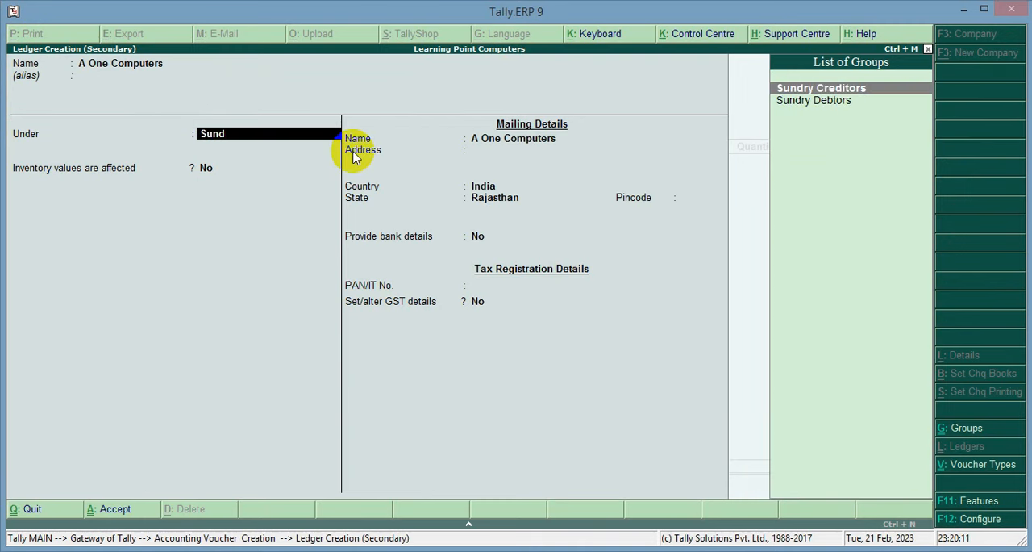
pyautogui.press('Return')
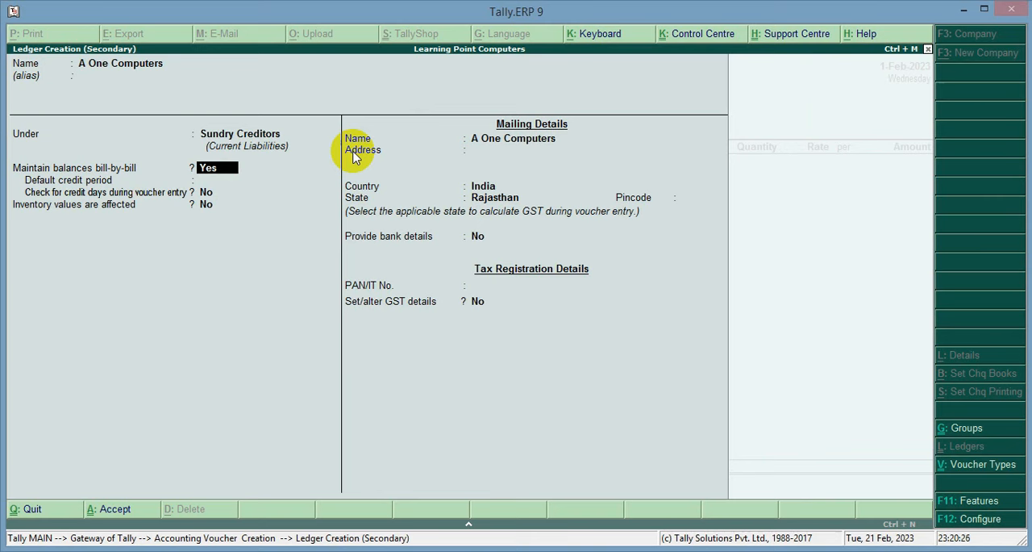
pyautogui.press('Return')
pyautogui.press('Return')
pyautogui.press('Return')
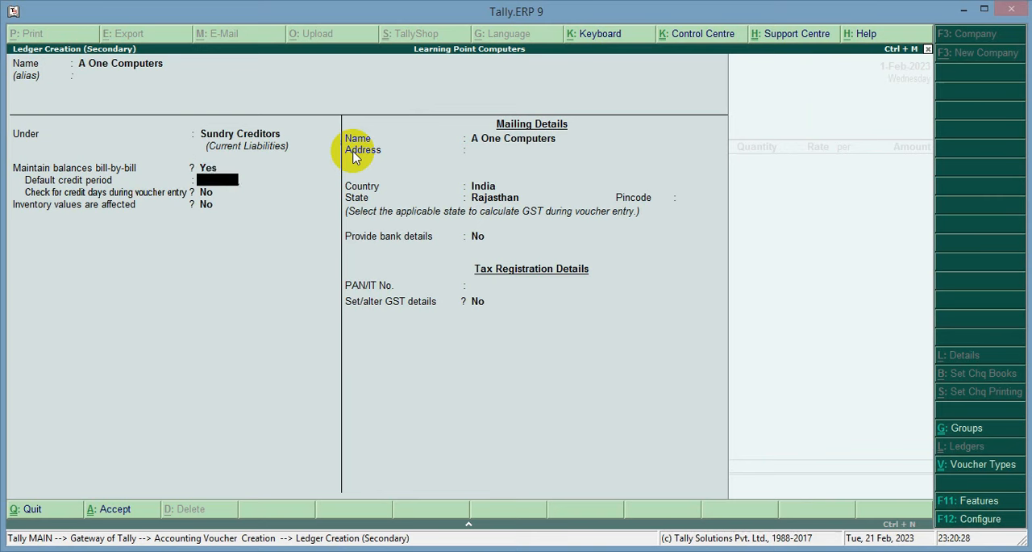
pyautogui.press('Return')
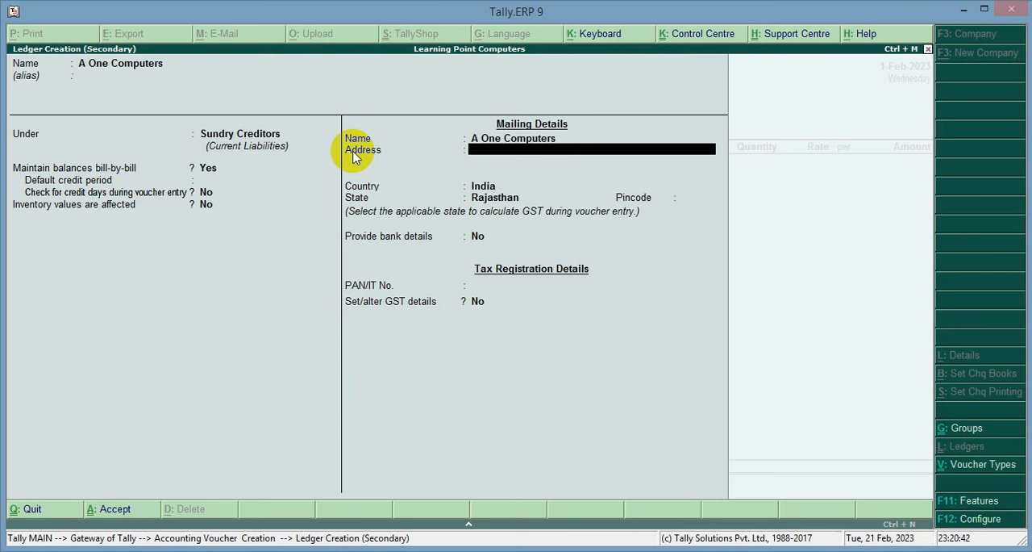
# Keep India and Rajasthan in the ledger's mailing details, leaving the address, pincode, bank details and PAN unset.
pyautogui.press('Return')
pyautogui.press('Return')
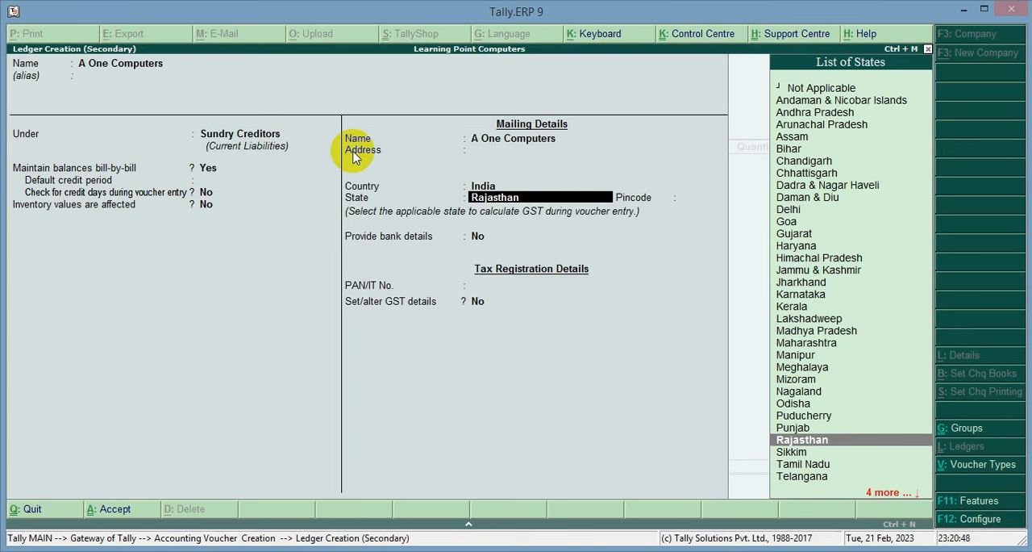
pyautogui.press('Return')
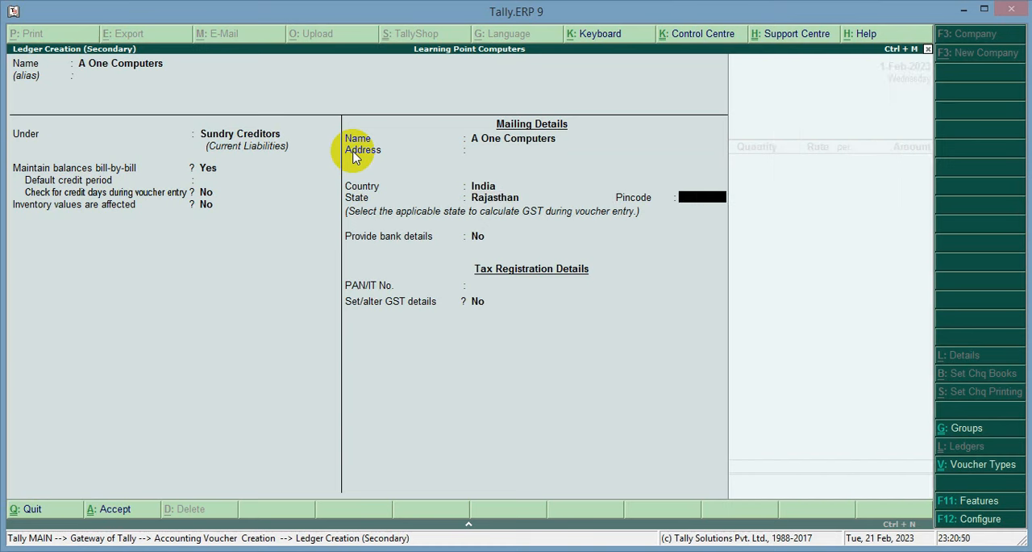
pyautogui.press('Return')
pyautogui.press('Return')
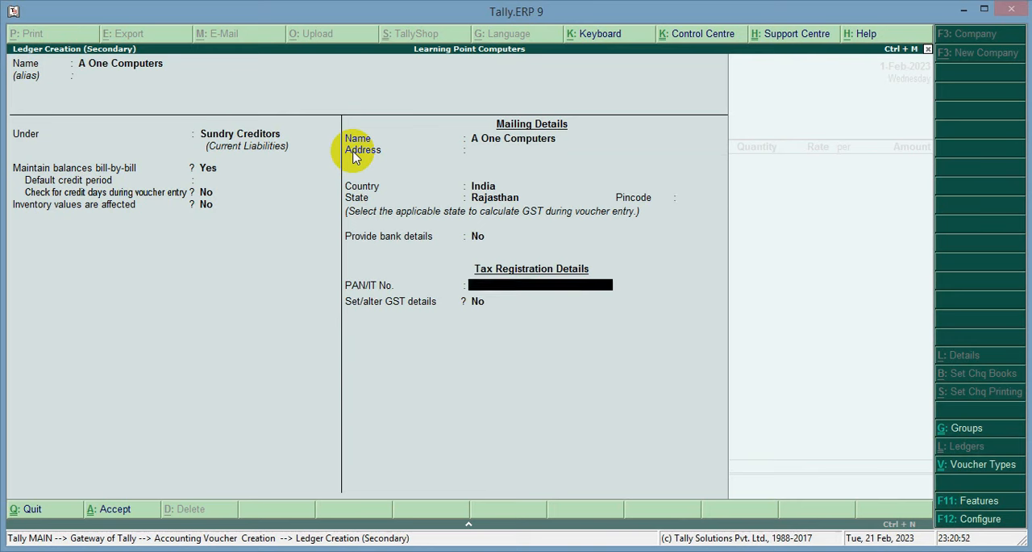
pyautogui.press('Return')
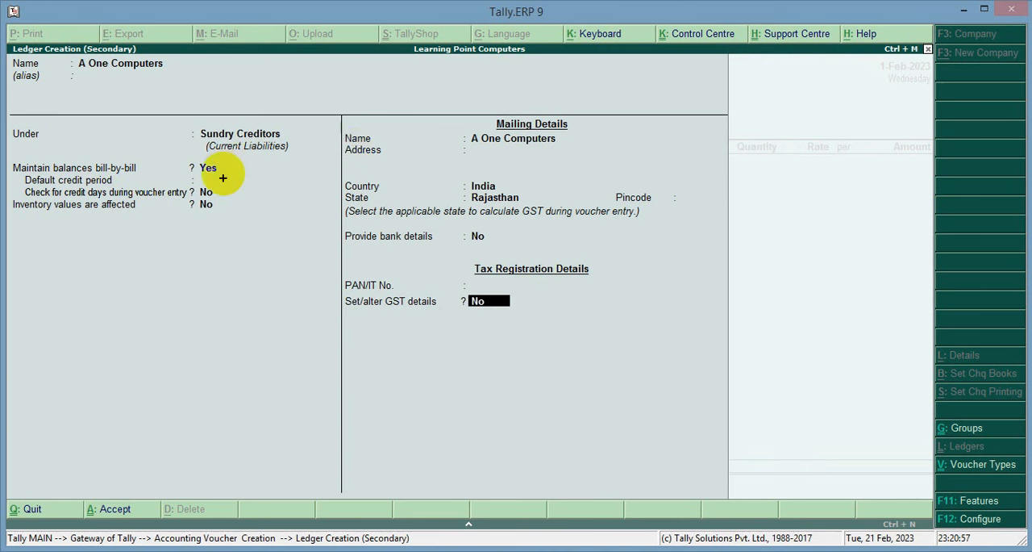
# Choose Yes for setting the ledger's GST details, with Regular as the registration type and No for e-Commerce operator.
pyautogui.moveTo(337, 288)
pyautogui.mouseDown()
pyautogui.moveTo(450, 322)
pyautogui.moveTo(541, 326)
pyautogui.mouseUp()
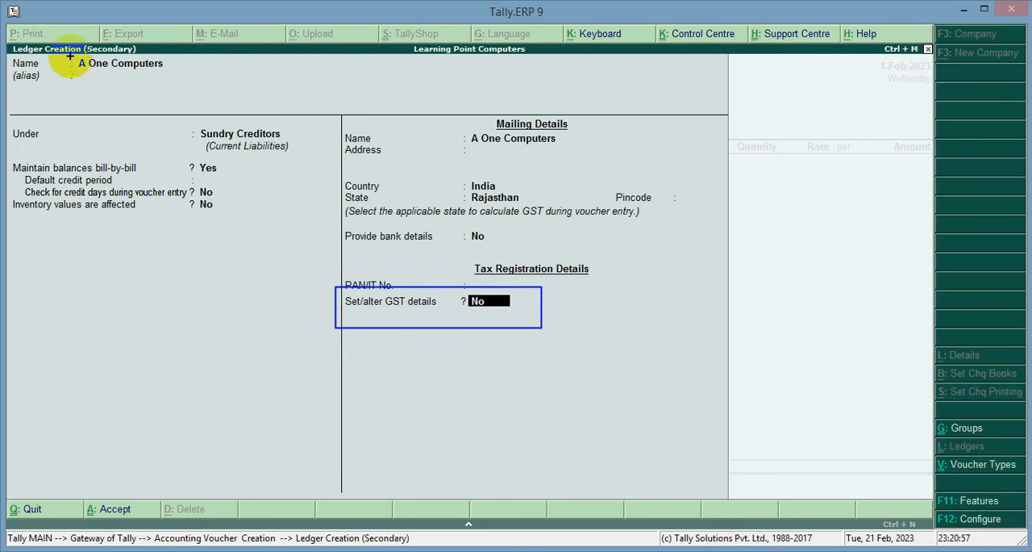
pyautogui.moveTo(70, 54); pyautogui.dragTo(185, 84)
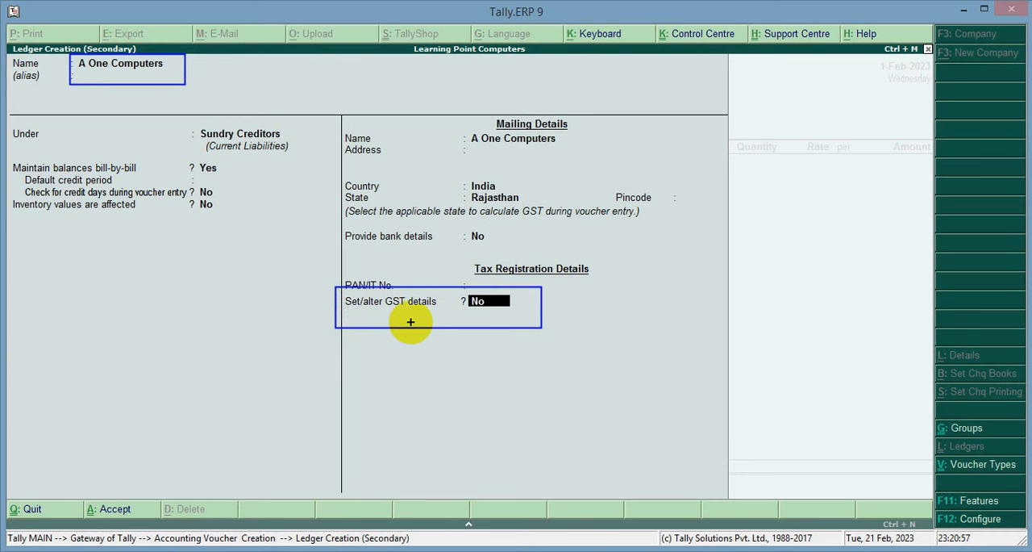
pyautogui.press('Escape')
pyautogui.write('y')
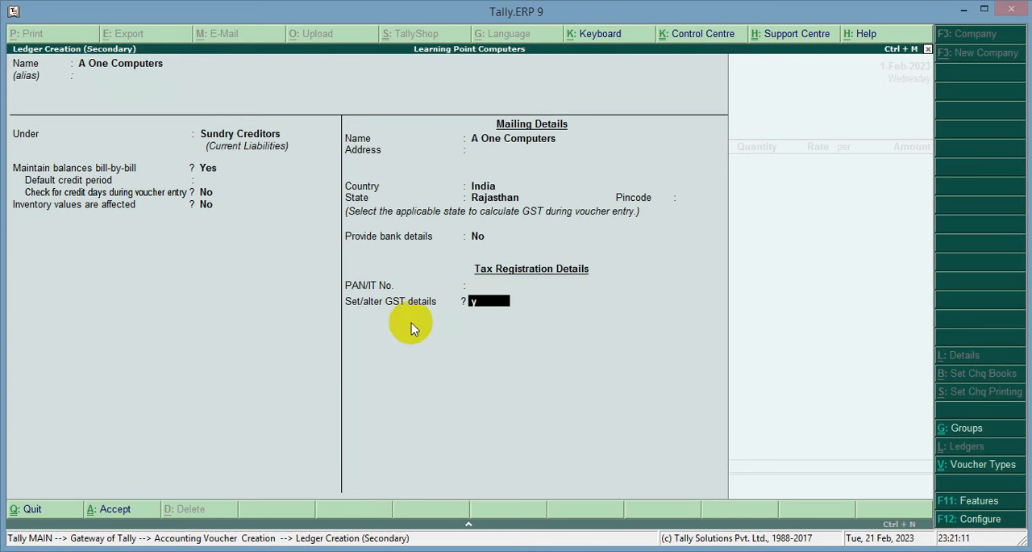
pyautogui.press('Return')
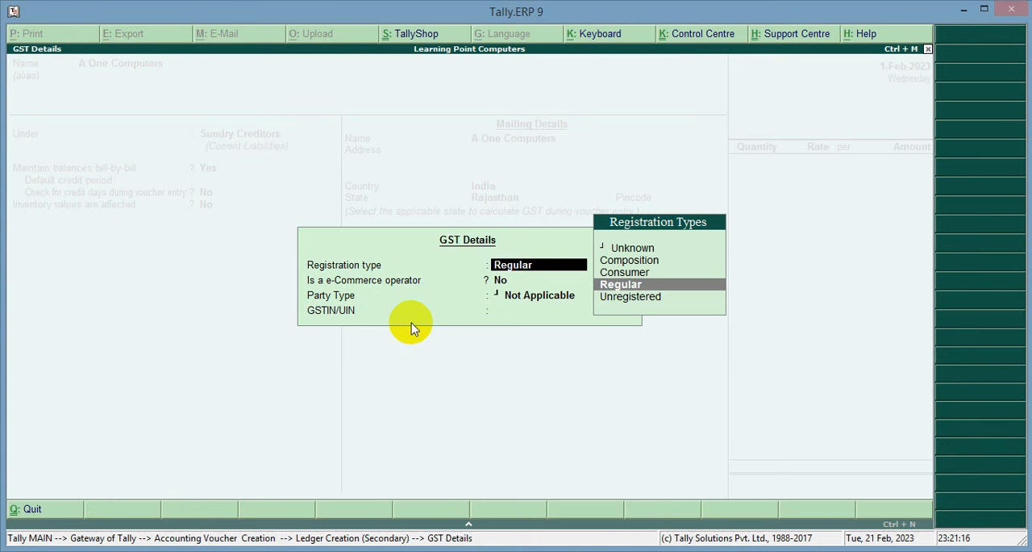
pyautogui.press('Return')
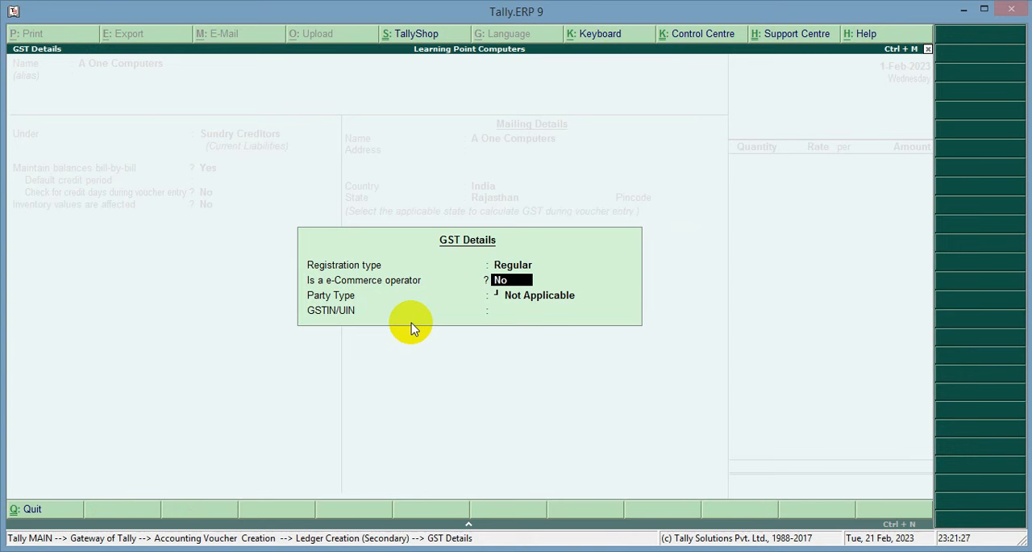
pyautogui.press('Return')
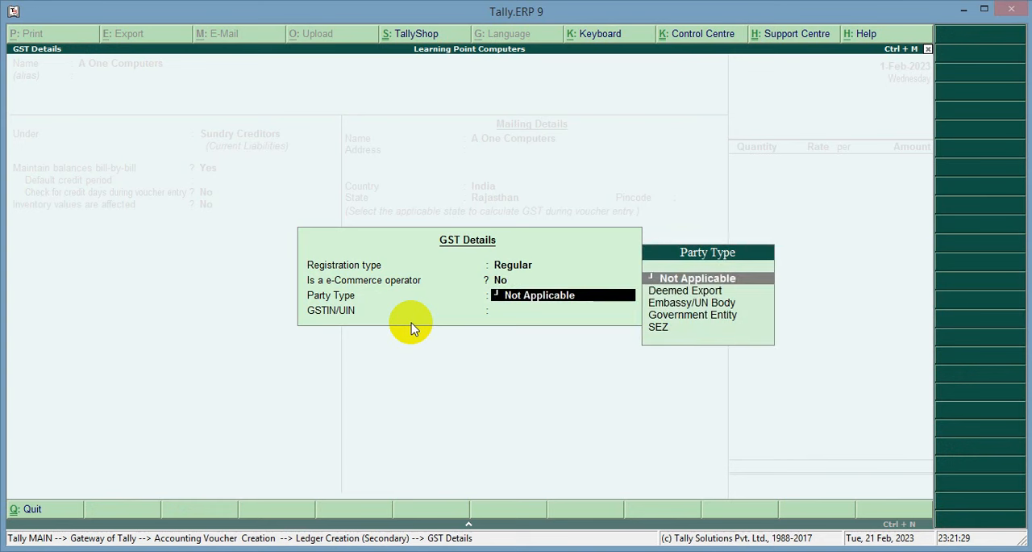
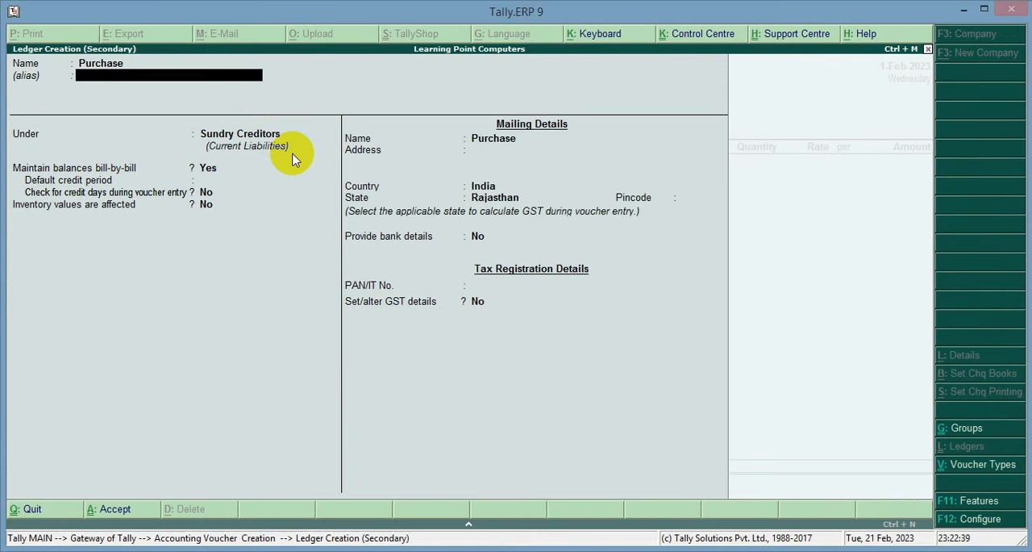
# Leave the Purchase ledger's alias blank and place it under Purchase Accounts, keeping inventory values affected at Yes.
pyautogui.press('Return')
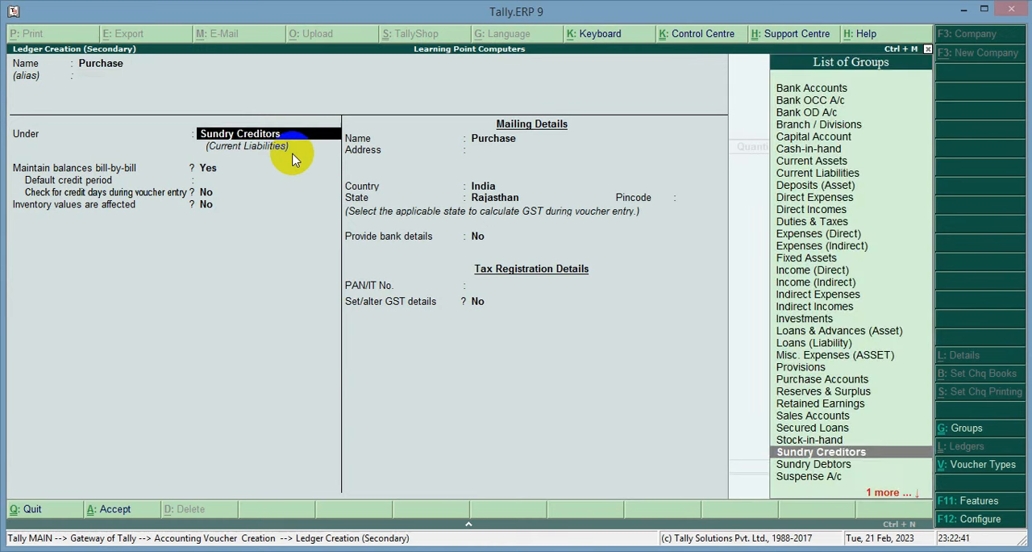
pyautogui.press('BackSpace')
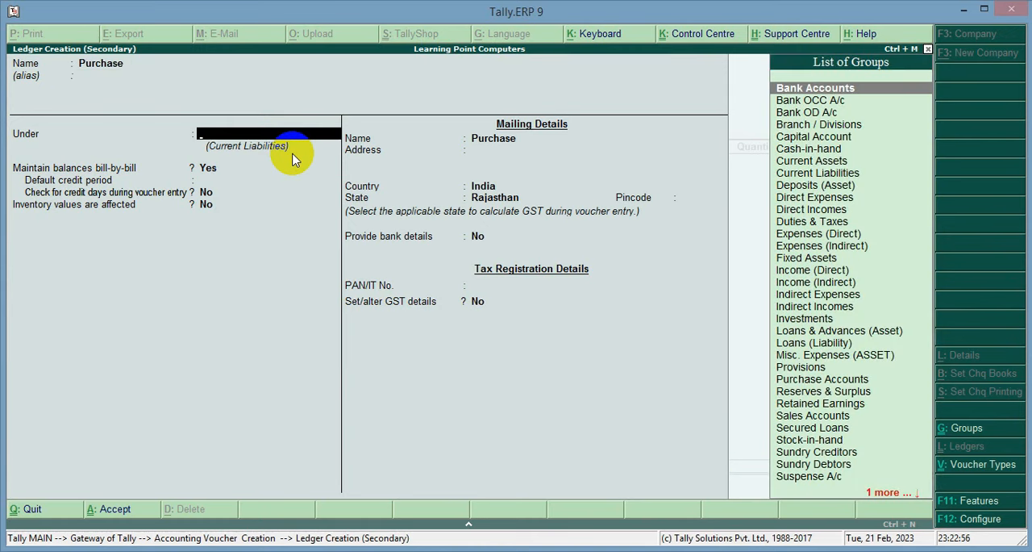
pyautogui.press('Down')
pyautogui.press('Down')
pyautogui.press('Down')
pyautogui.press('Down')
pyautogui.press('Down')
pyautogui.press('Down')
pyautogui.press('Down')
pyautogui.press('Down')
pyautogui.press('Down')
pyautogui.press('Down')
pyautogui.press('Down')
pyautogui.press('Down')
pyautogui.press('Down')
pyautogui.press('Down')
pyautogui.press('Down')
pyautogui.press('Down')
pyautogui.press('Down')
pyautogui.press('Down')
pyautogui.press('Down')
pyautogui.press('Down')
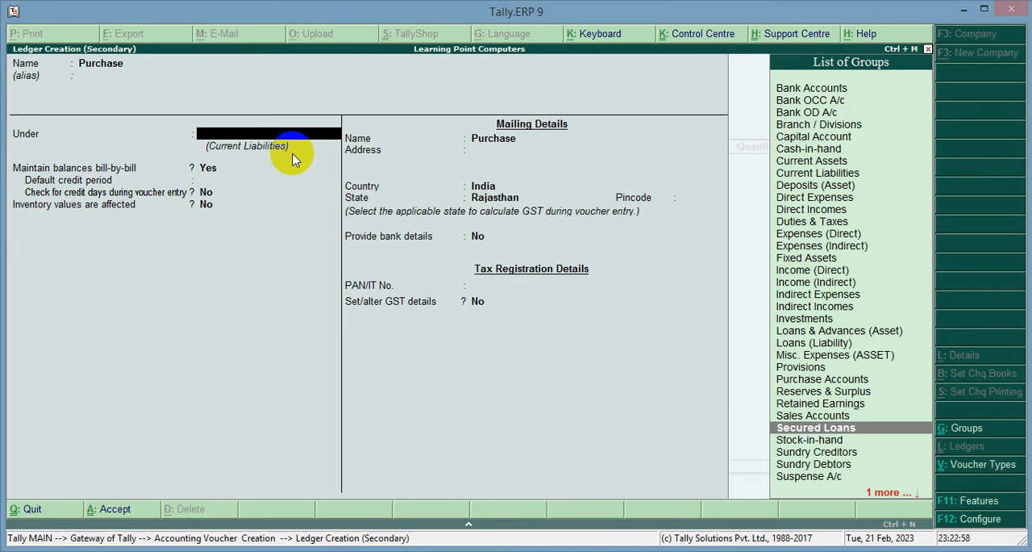
pyautogui.press('Up')
pyautogui.press('Up')
pyautogui.press('Up')
pyautogui.press('Up')
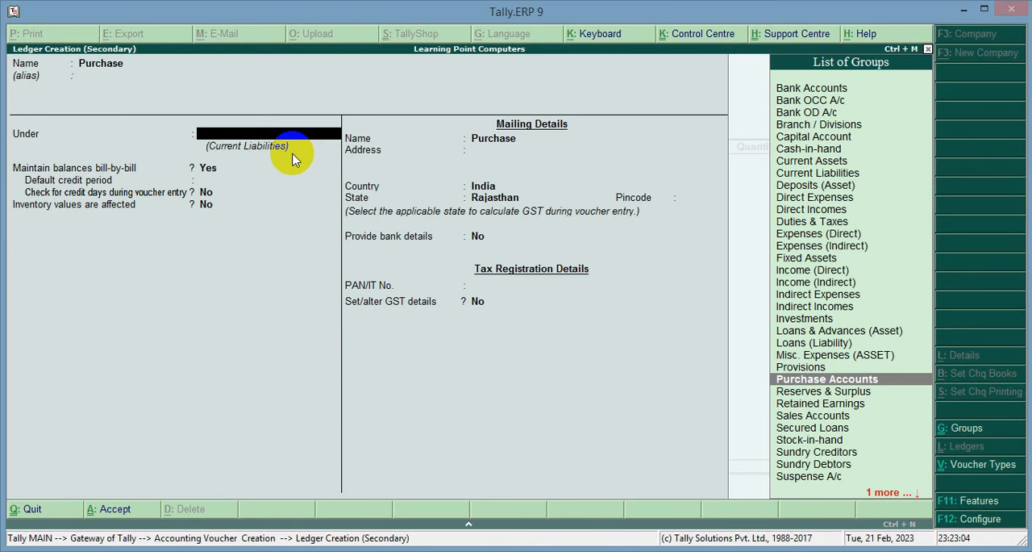
pyautogui.press('Return')
# Keep the ledger's GST as Applicable and Set/alter GST Details at No, set the type of supply to Goods, and save the ledger.
pyautogui.press('Return')
pyautogui.press('Return')
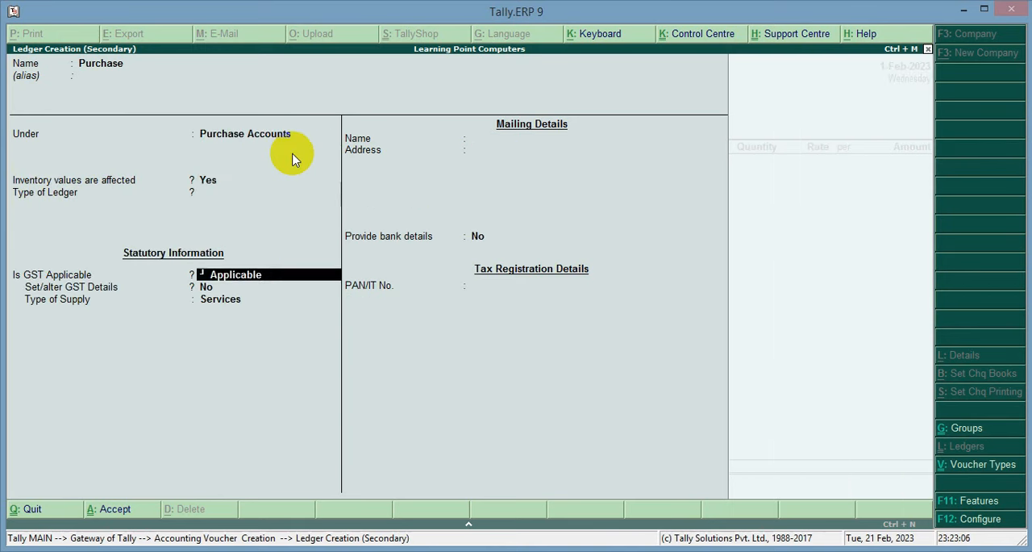
pyautogui.press('Return')
pyautogui.press('Return')
pyautogui.moveTo(16, 290)
pyautogui.mouseDown()
pyautogui.moveTo(307, 360)
pyautogui.moveTo(469, 357)
pyautogui.moveTo(474, 336)
pyautogui.mouseUp()
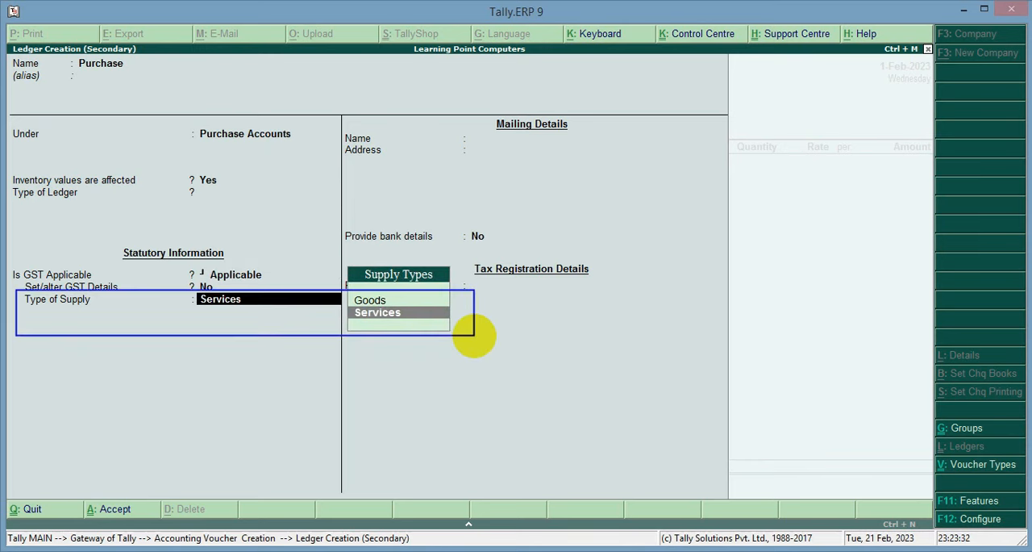
pyautogui.press('Up')
pyautogui.press('Return')
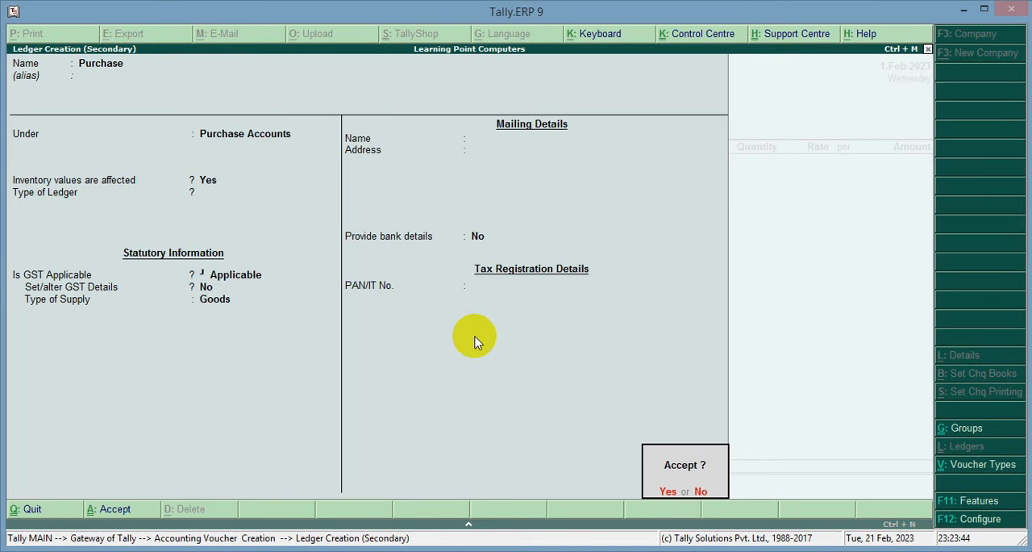
pyautogui.press('Return')
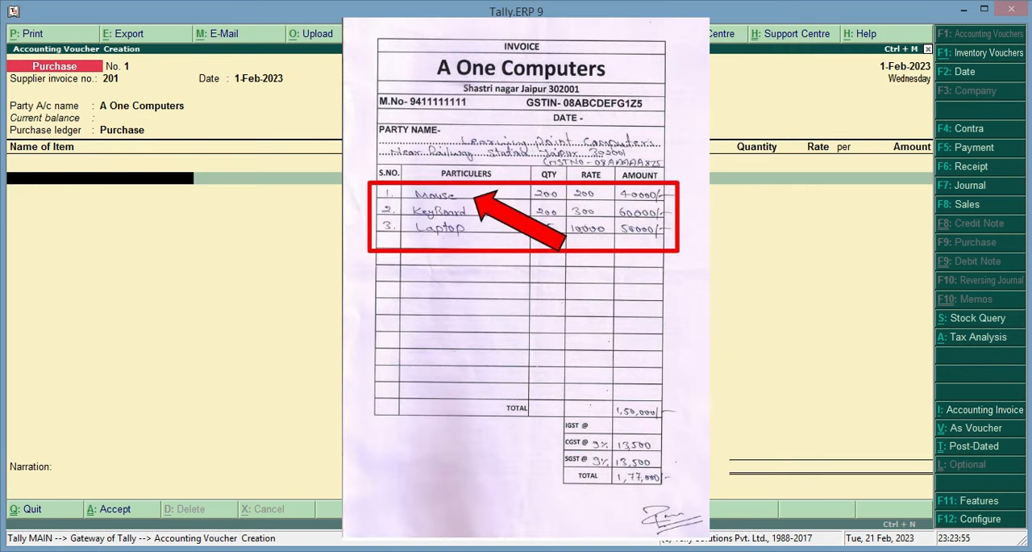
# Create a new stock item named Mouse for the voucher's first item line, with no alias and under Primary.
pyautogui.press('space')
pyautogui.moveTo(750, 52); pyautogui.dragTo(932, 218)
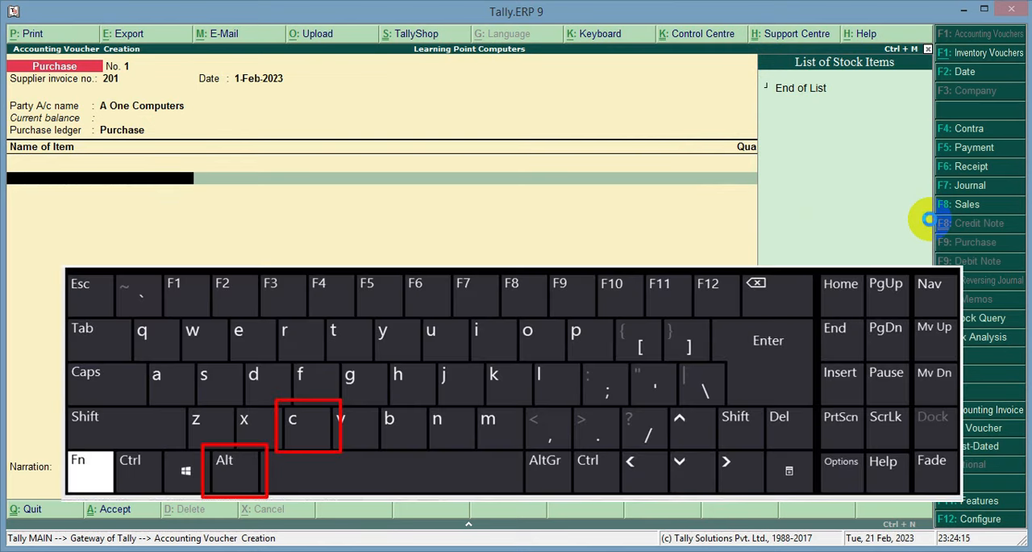
pyautogui.hotkey('alt', 'c')
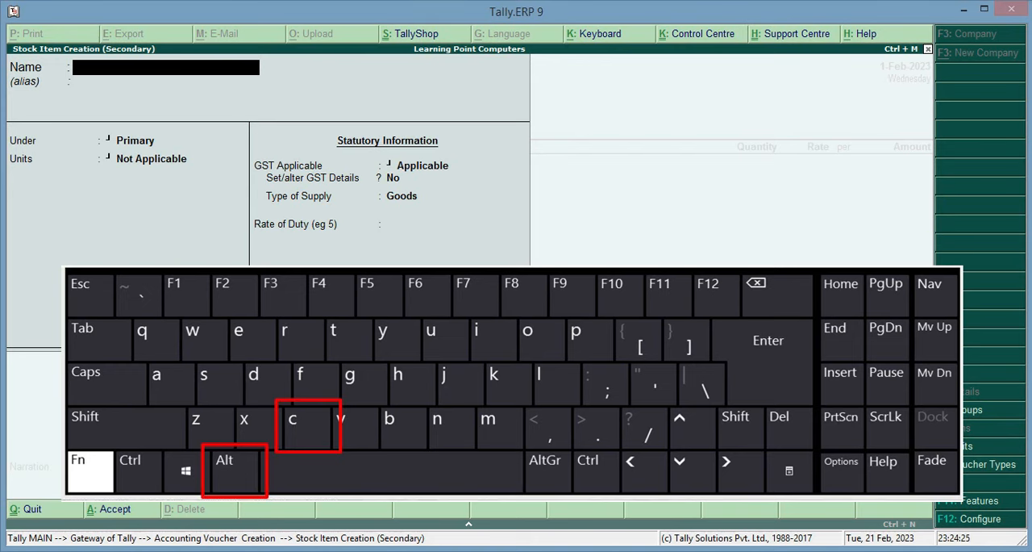
pyautogui.moveTo(6, 39)
pyautogui.mouseDown()
pyautogui.moveTo(150, 90)
pyautogui.moveTo(285, 103)
pyautogui.mouseUp()
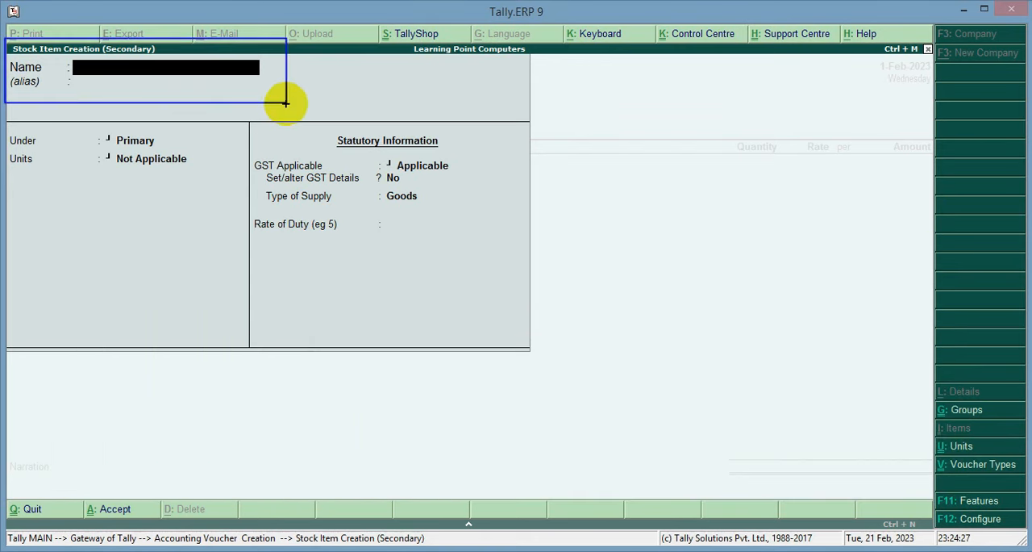
pyautogui.press('Escape')
pyautogui.write('Mouse')
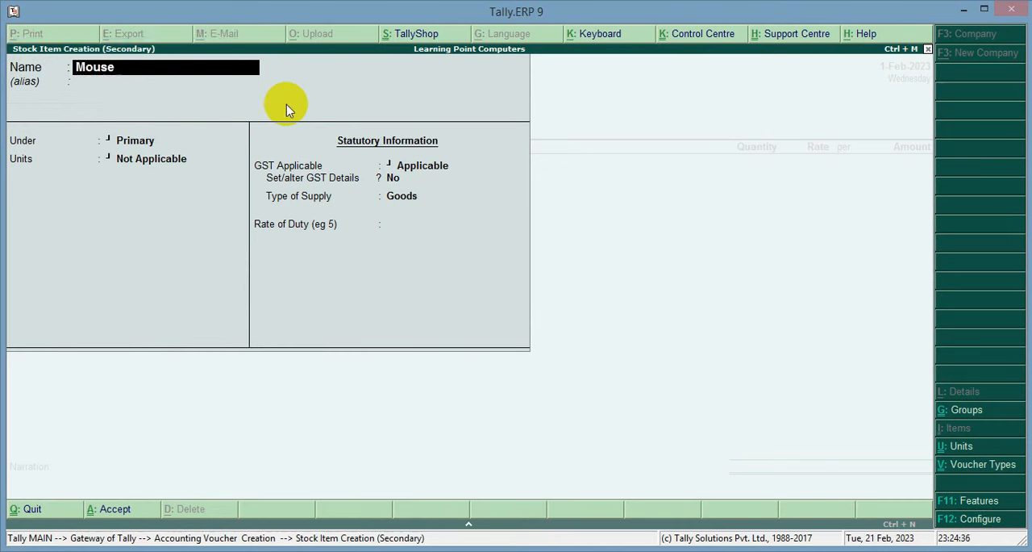
pyautogui.press('Return')
pyautogui.press('Return')
pyautogui.press('Return')
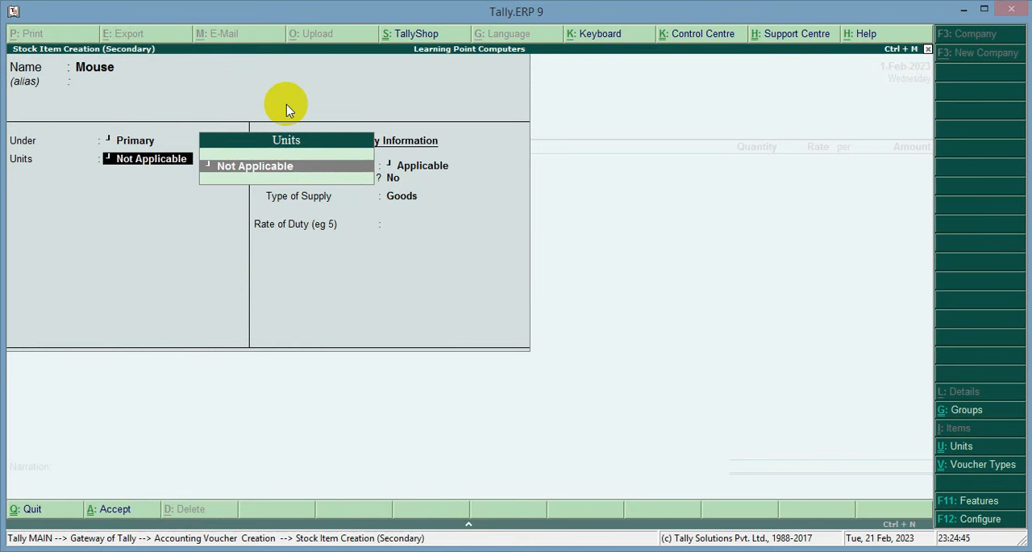
# Create a simple unit nos for the item, with no formal name, quantity code NOS-NUMBERS and 0 decimal places.
pyautogui.hotkey('alt', 'c')
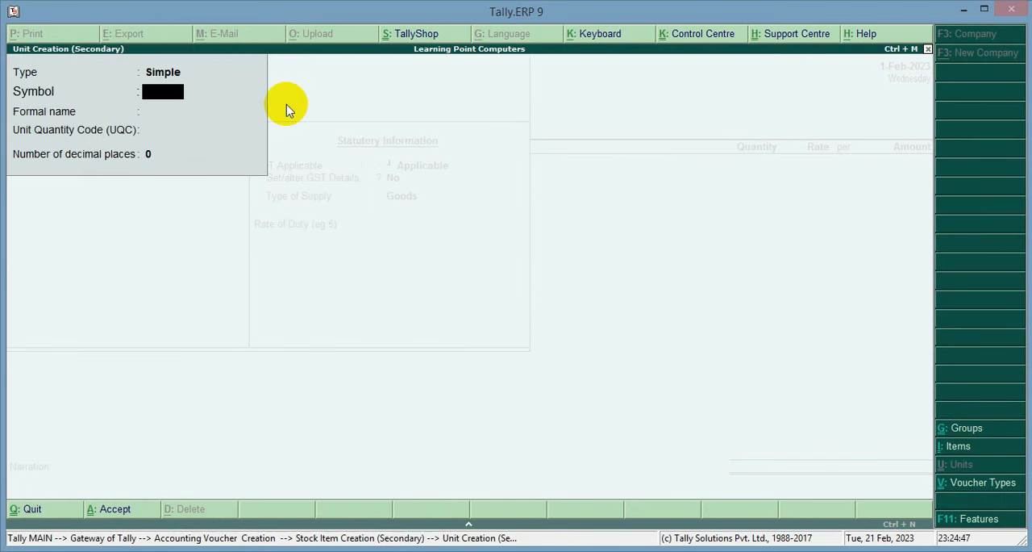
pyautogui.write('nos')
pyautogui.press('Return')
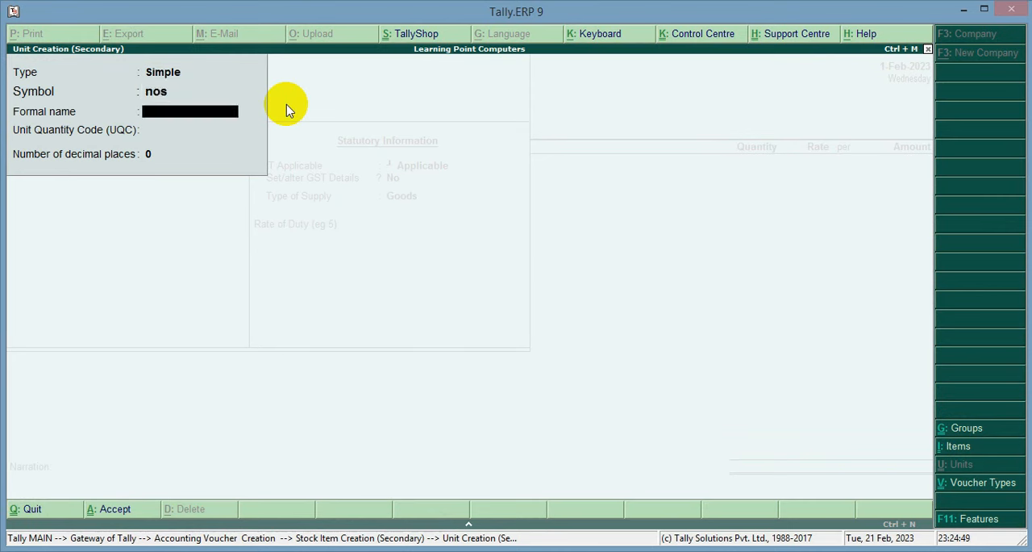
pyautogui.press('Return')
pyautogui.write('num')
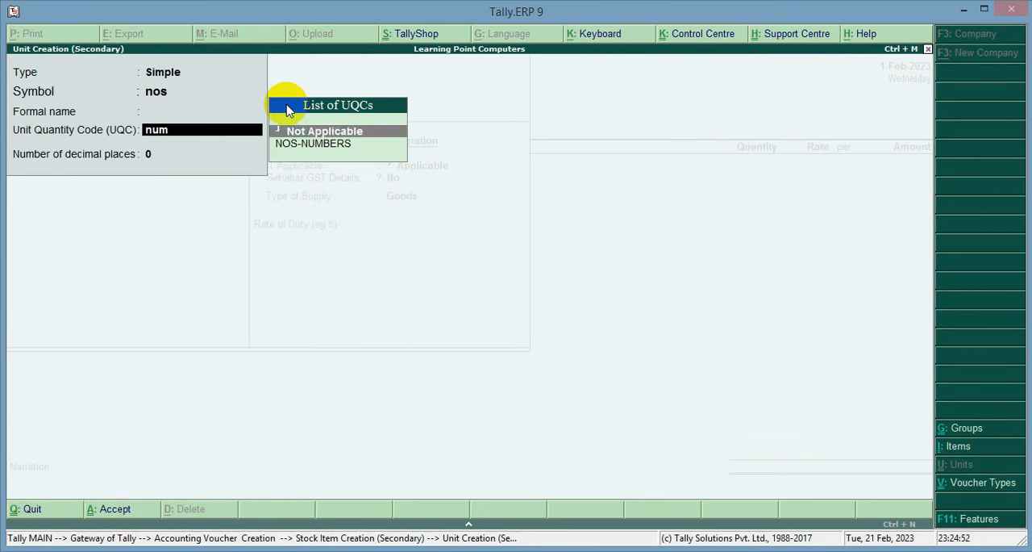
pyautogui.press('Down')
pyautogui.press('Return')
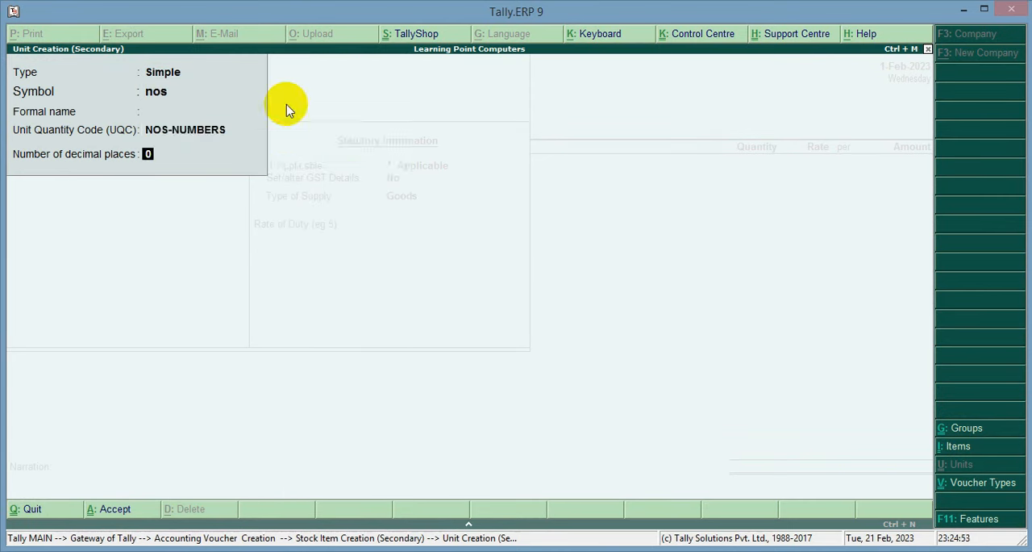
pyautogui.press('Return')
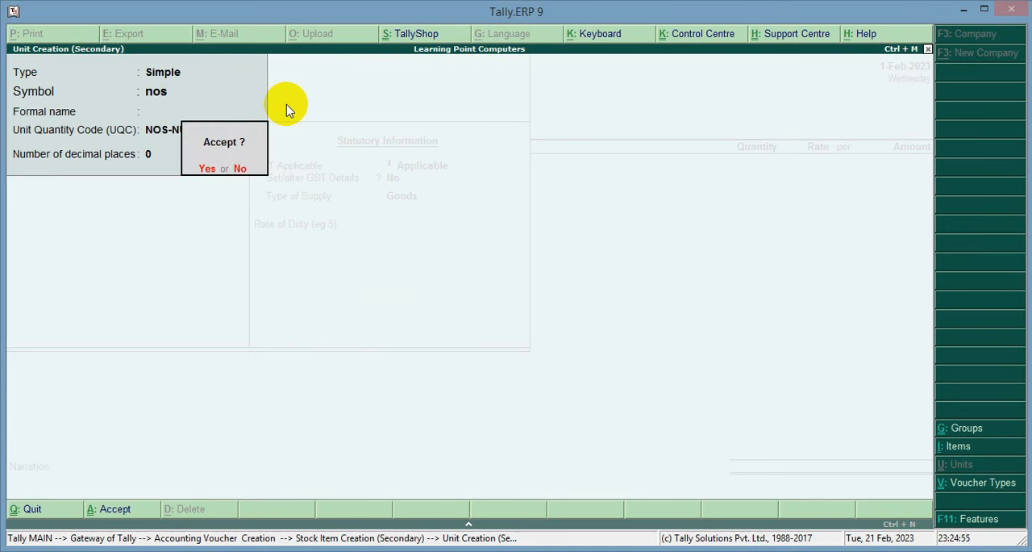
pyautogui.press('Return')
pyautogui.press('Return')
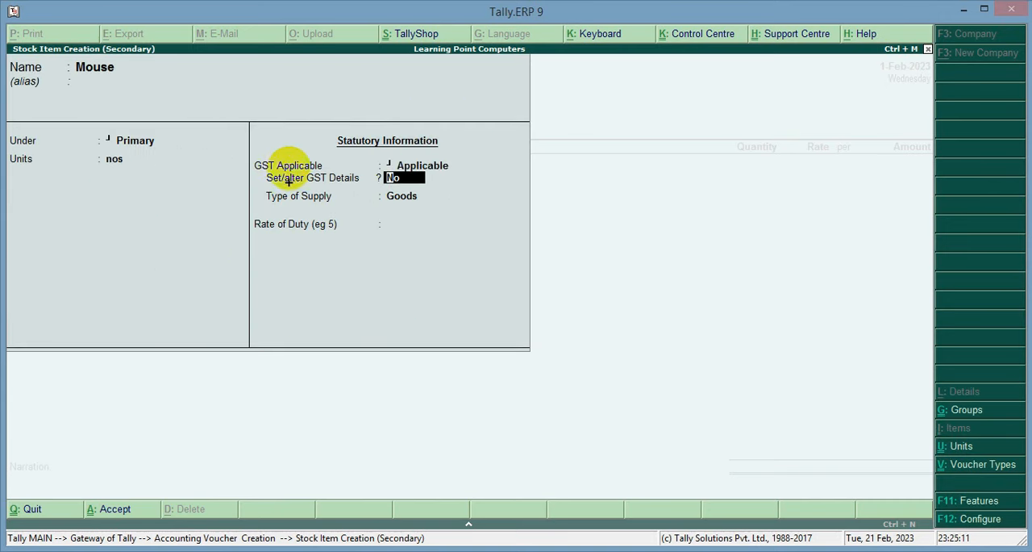
# Choose Yes for setting Mouse's GST details, with calculation type On Value and taxability Taxable.
pyautogui.moveTo(255, 170)
pyautogui.mouseDown()
pyautogui.moveTo(261, 180)
pyautogui.moveTo(456, 190)
pyautogui.mouseUp()
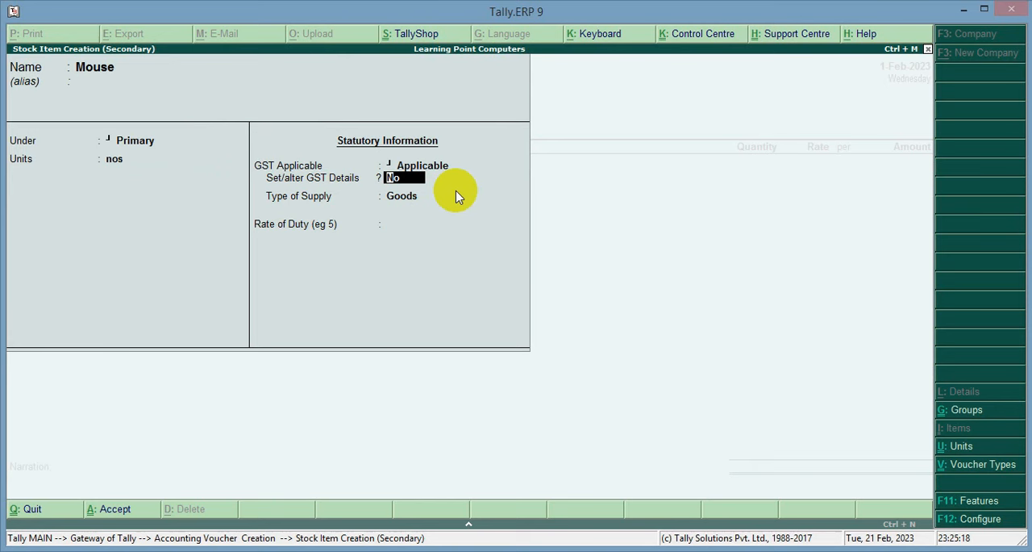
pyautogui.write('y')
pyautogui.press('Return')
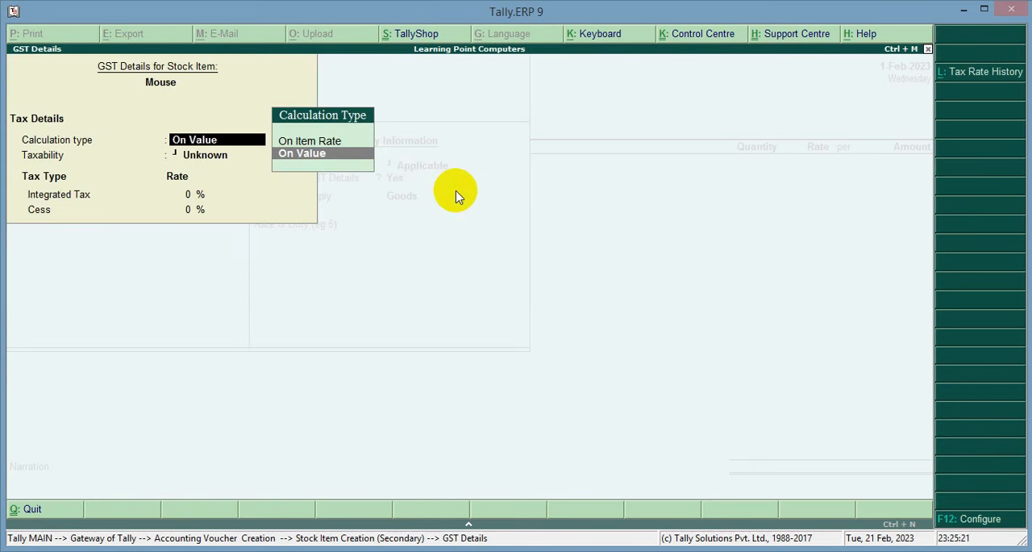
pyautogui.press('Return')
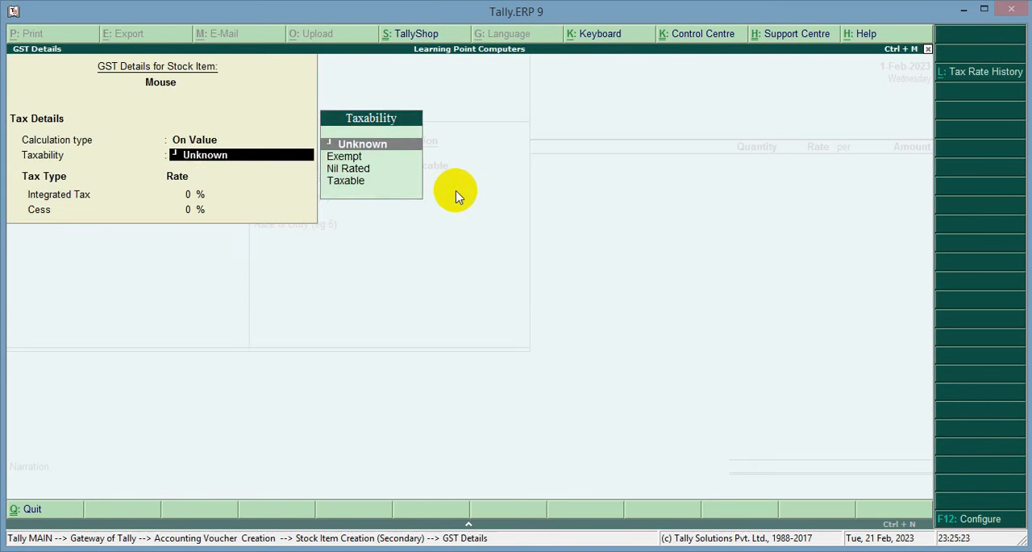
pyautogui.press('Down')
pyautogui.press('Down')
pyautogui.press('Down')
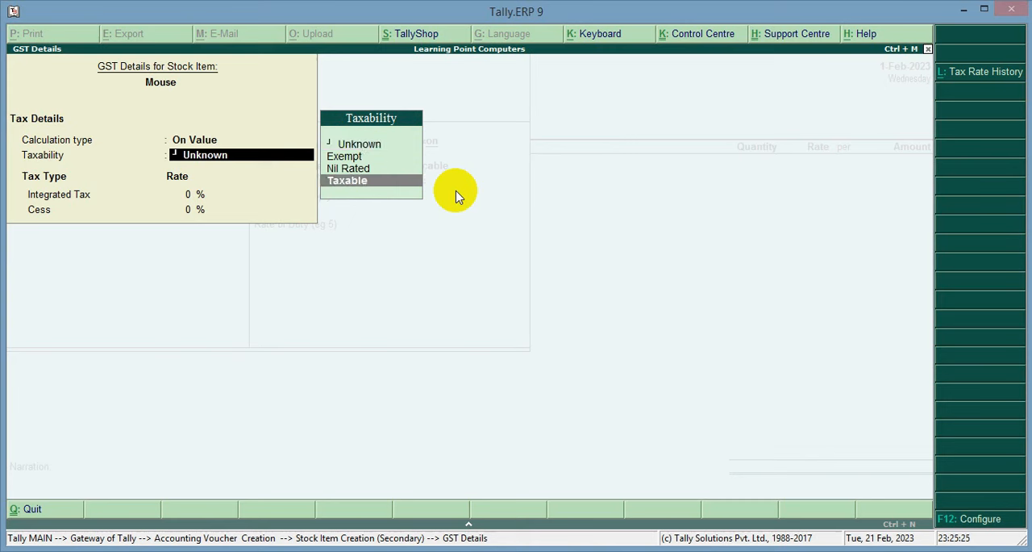
pyautogui.press('Return')
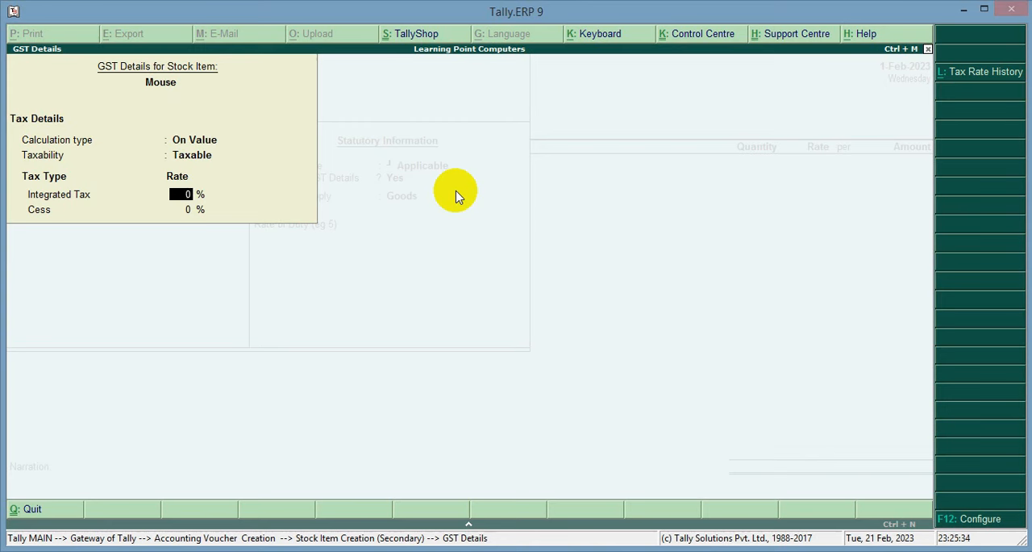
# Set Mouse's integrated tax to 18% with cess at 0%, keep the supply type as Goods and the duty rate blank, and save the item.
pyautogui.write('18')
pyautogui.press('Return')
pyautogui.press('Return')
pyautogui.press('Return')
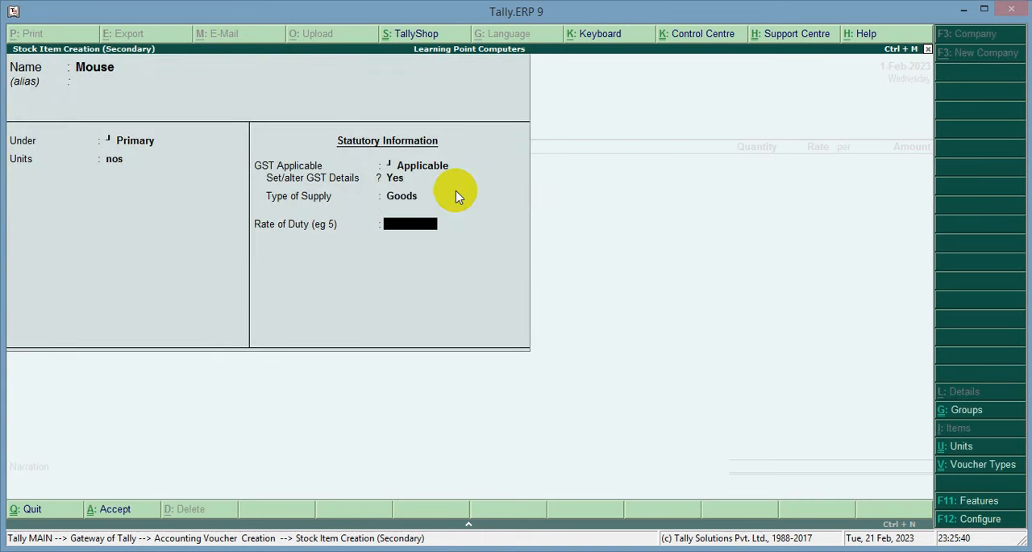
pyautogui.press('Return')
pyautogui.press('Return')
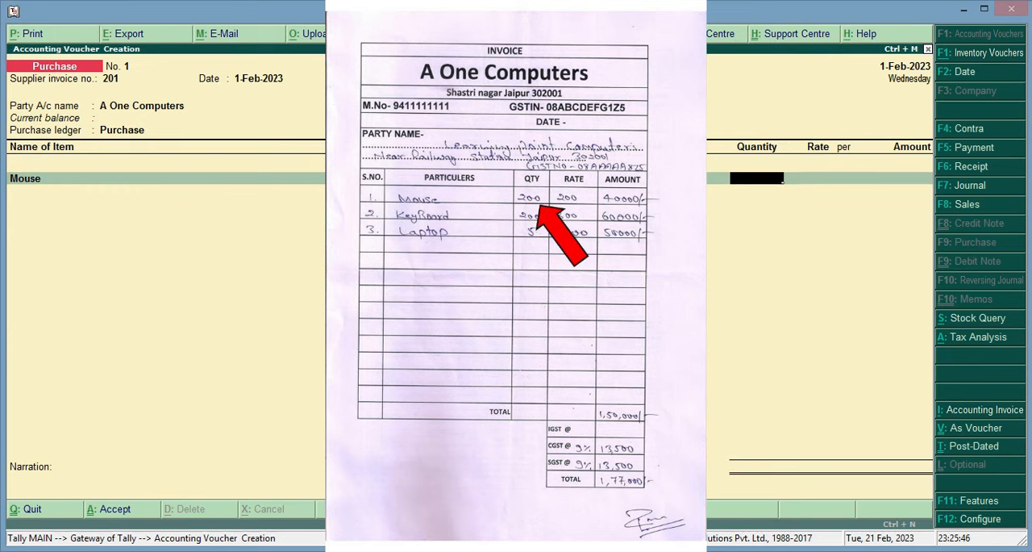
# Enter the Mouse line in the purchase voucher with quantity 200 nos and rate 200 per nos.
pyautogui.write('200')
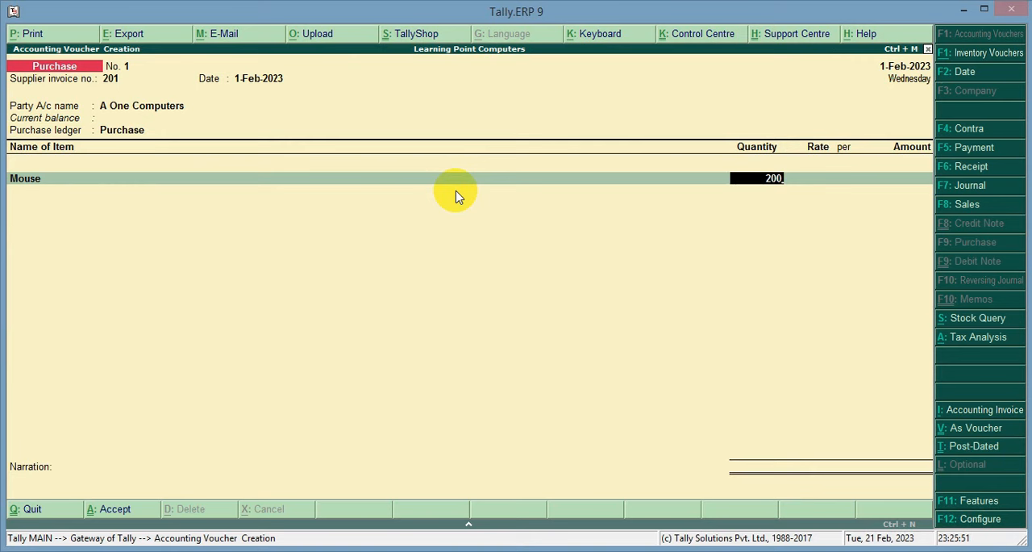
pyautogui.press('Return')
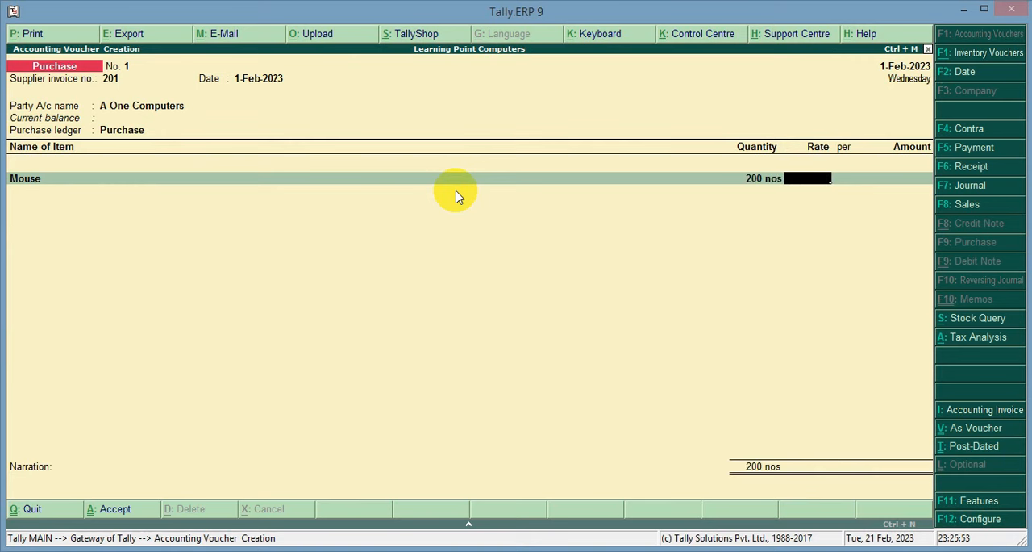
pyautogui.write('200')
pyautogui.press('Return')
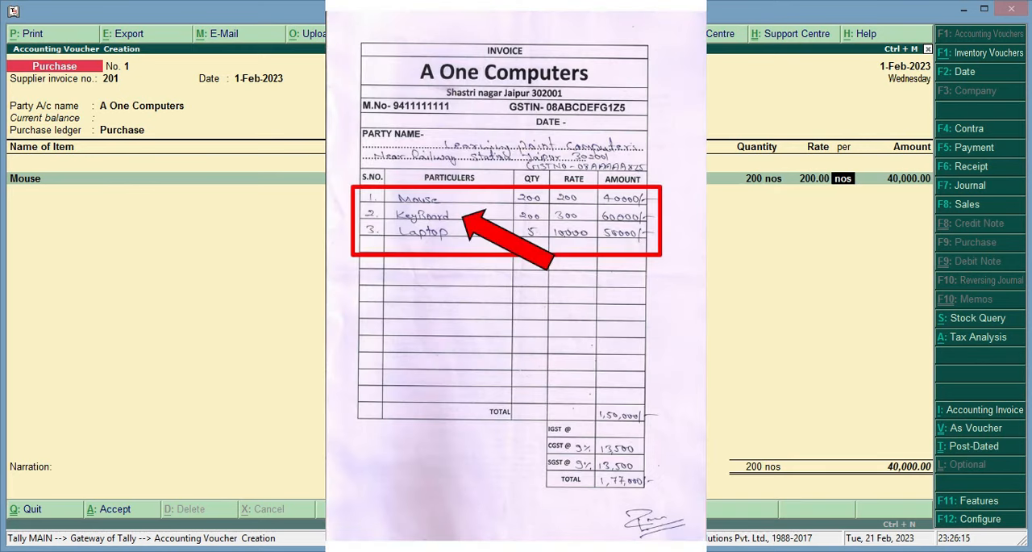
pyautogui.press('Return')
pyautogui.press('Return')
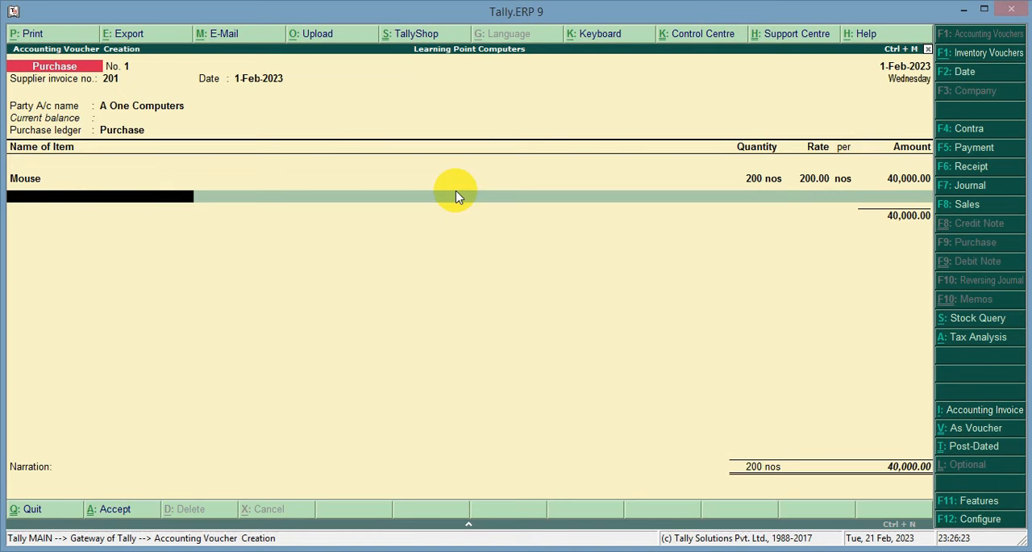
# Start a new stock item named Keyboard under Primary for the next item line, with unit nos and GST Applicable.
pyautogui.hotkey('alt', 'c')
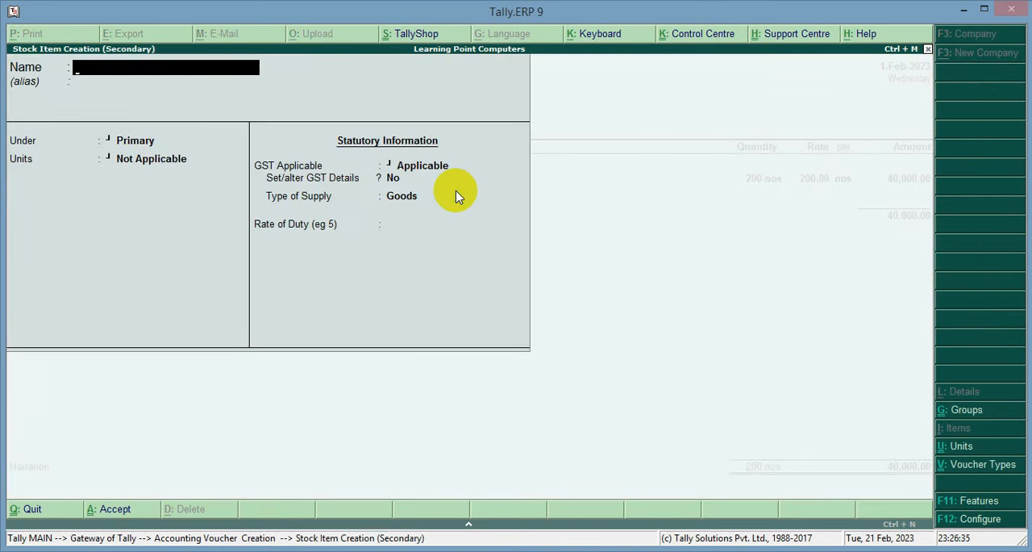
pyautogui.write('Keyboard')
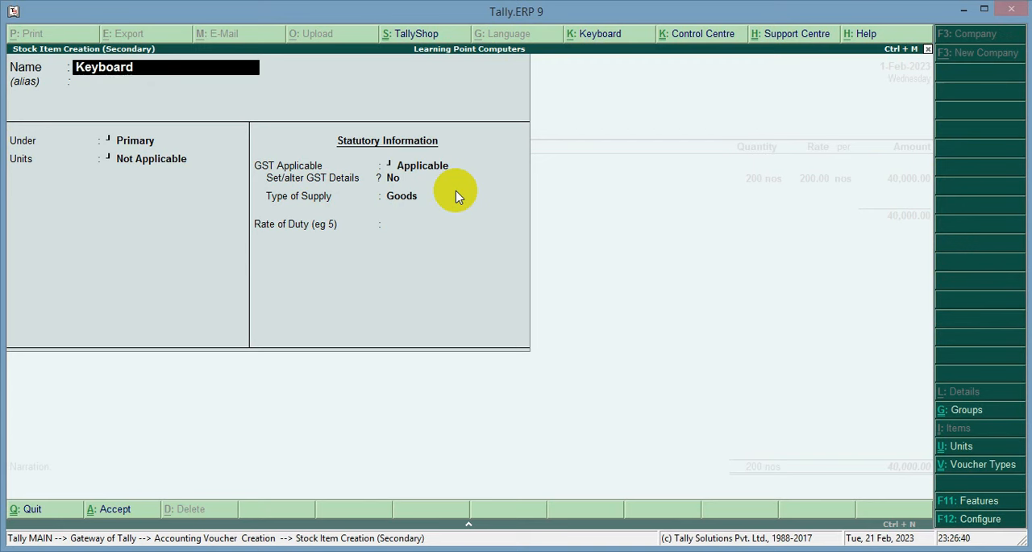
pyautogui.press('Return')
pyautogui.press('Return')
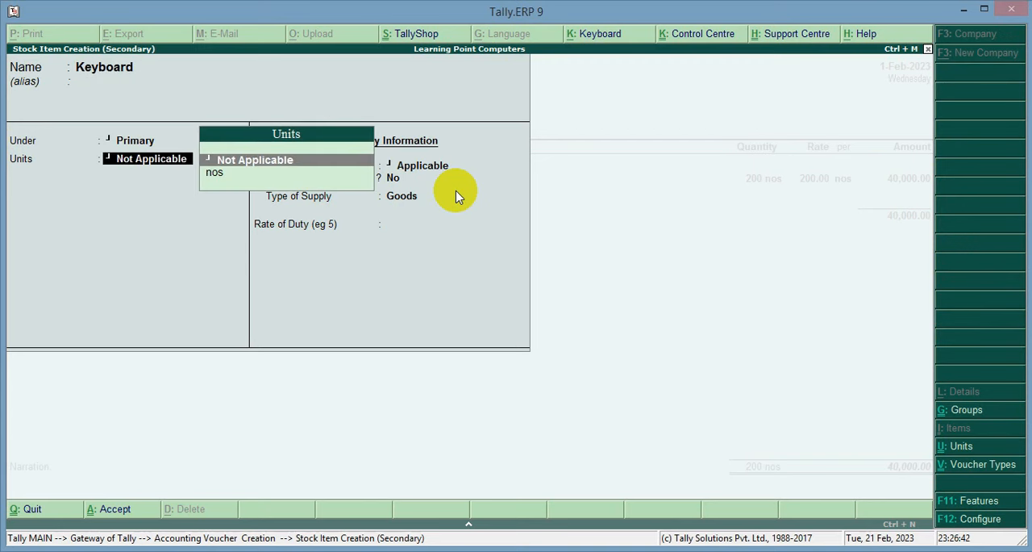
pyautogui.press('Down')
pyautogui.press('Return')
pyautogui.press('Return')
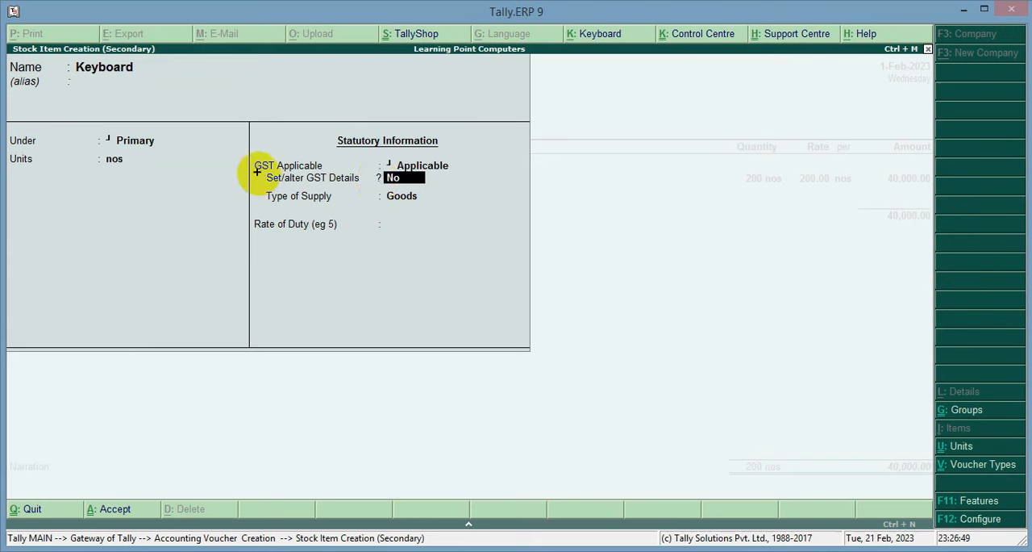
# Choose Yes for setting Keyboard's GST details, with calculation type On Value and taxability Taxable.
pyautogui.moveTo(257, 168)
pyautogui.mouseDown()
pyautogui.moveTo(438, 196)
pyautogui.moveTo(450, 188)
pyautogui.mouseUp()
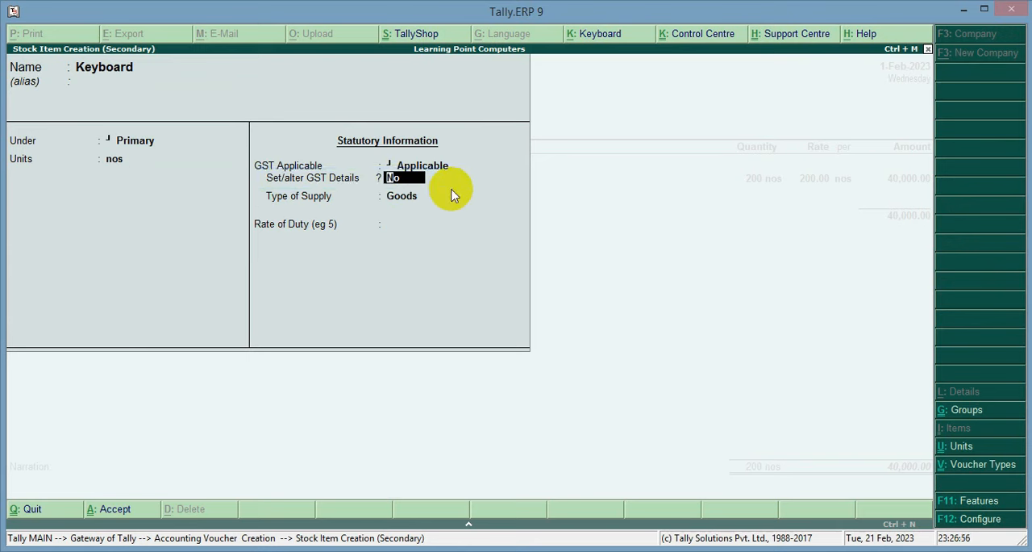
pyautogui.press('y')
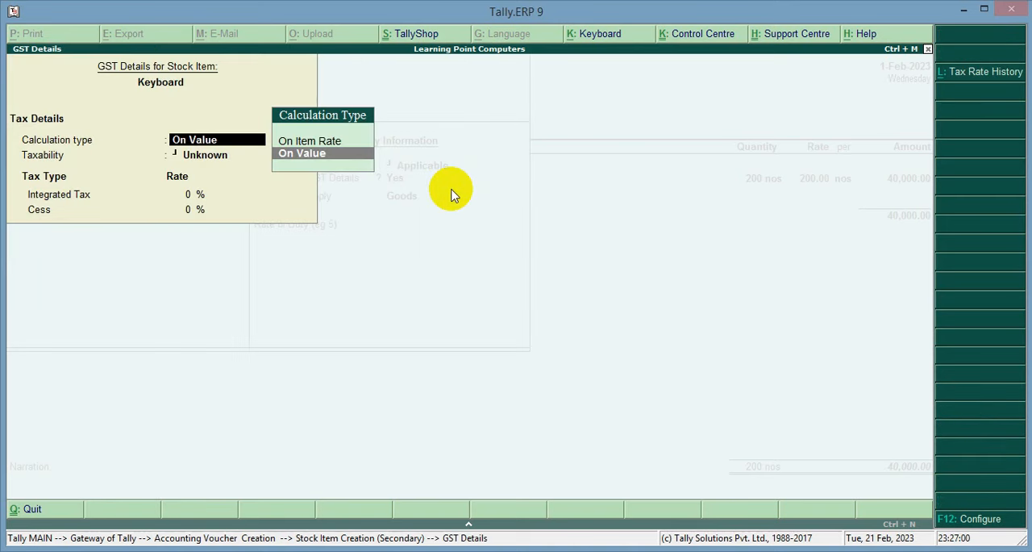
pyautogui.press('Return')
pyautogui.press('Down')
pyautogui.press('Down')
pyautogui.press('Down')
pyautogui.press('Return')
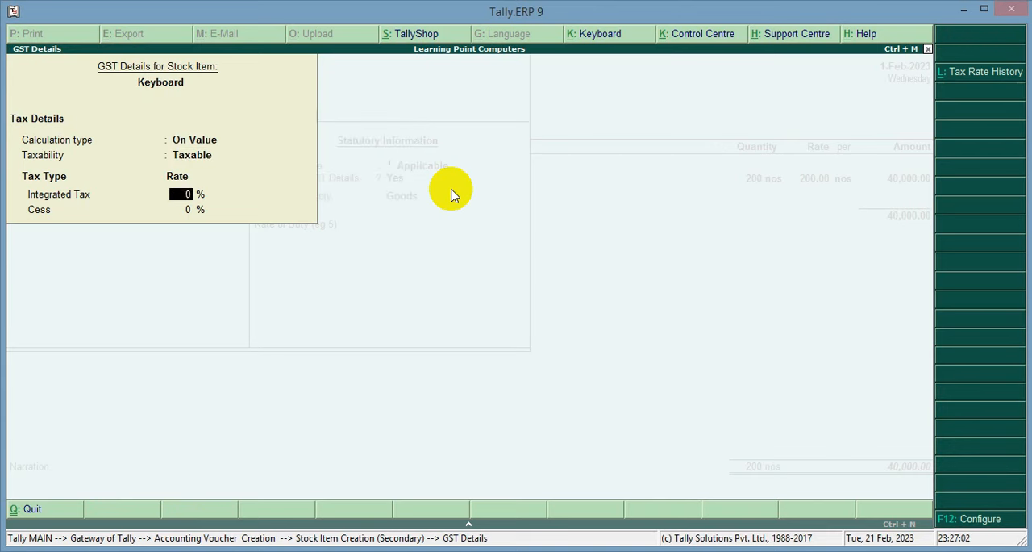
# Set Keyboard's integrated tax to 18% with cess at 0%, keep the supply type as Goods, and save the item.
pyautogui.write('18')
pyautogui.press('Return')
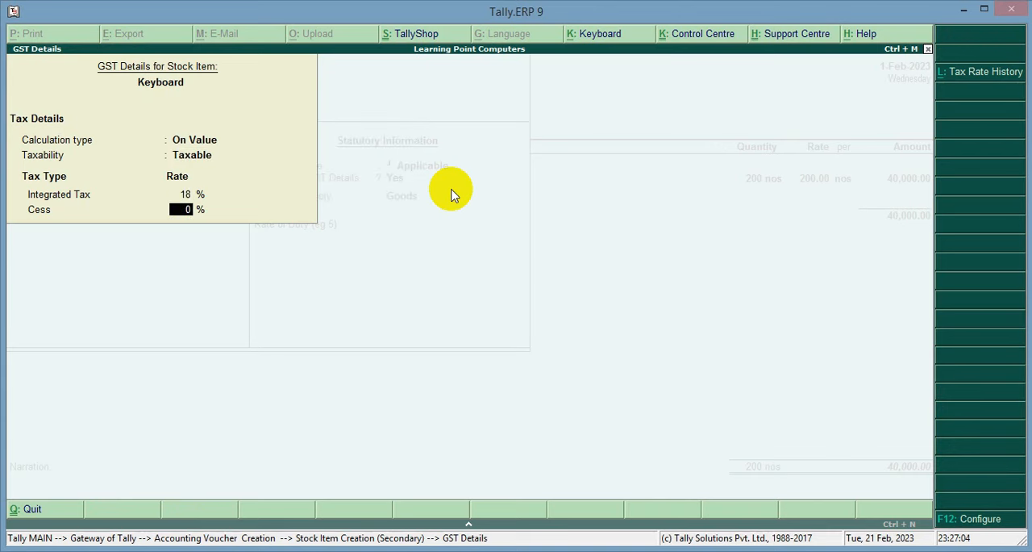
pyautogui.press('Return')
pyautogui.press('Return')
pyautogui.press('Return')
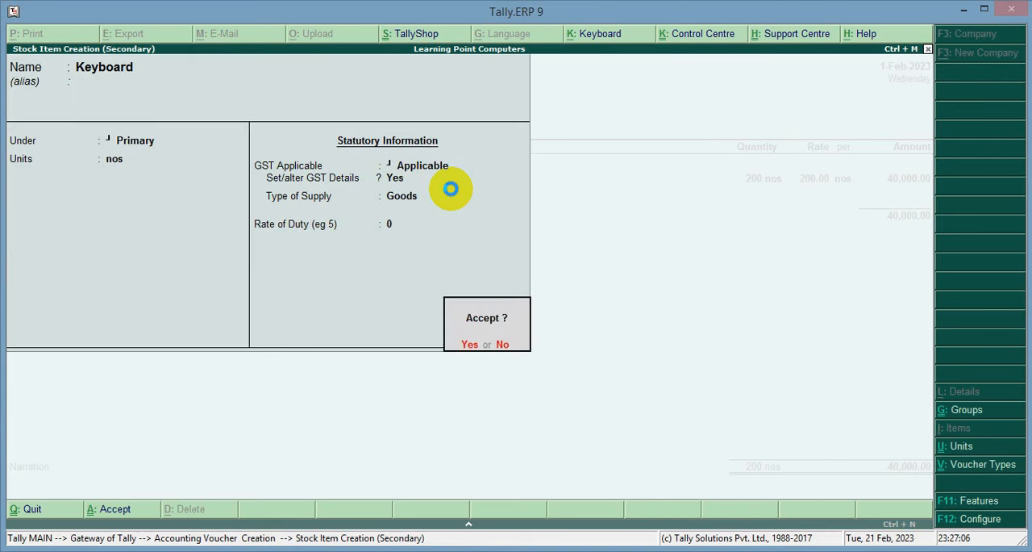
pyautogui.press('Return')
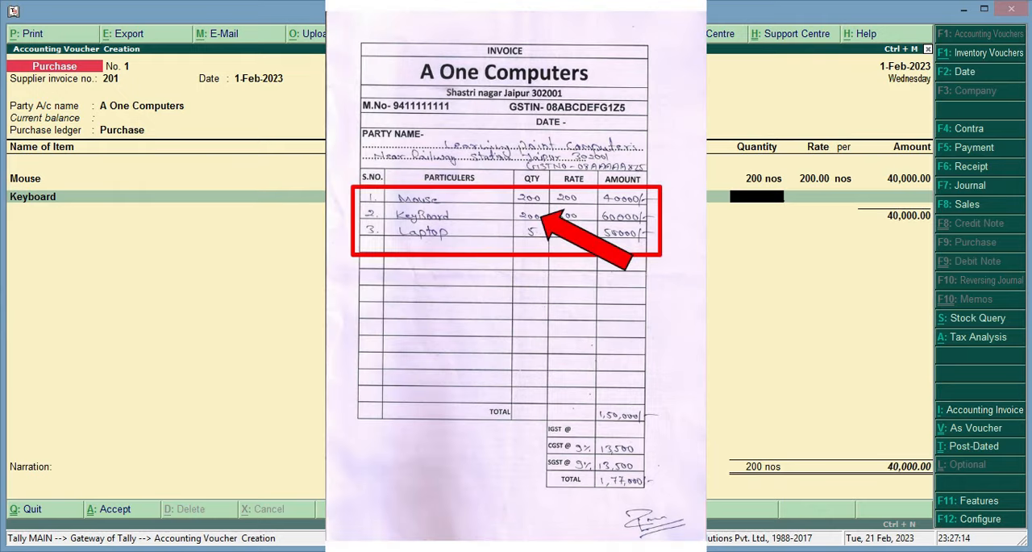
# Enter the Keyboard line in the purchase voucher with quantity 200 nos and rate 300 per nos.
pyautogui.write('200')
pyautogui.press('Return')
pyautogui.write('3')
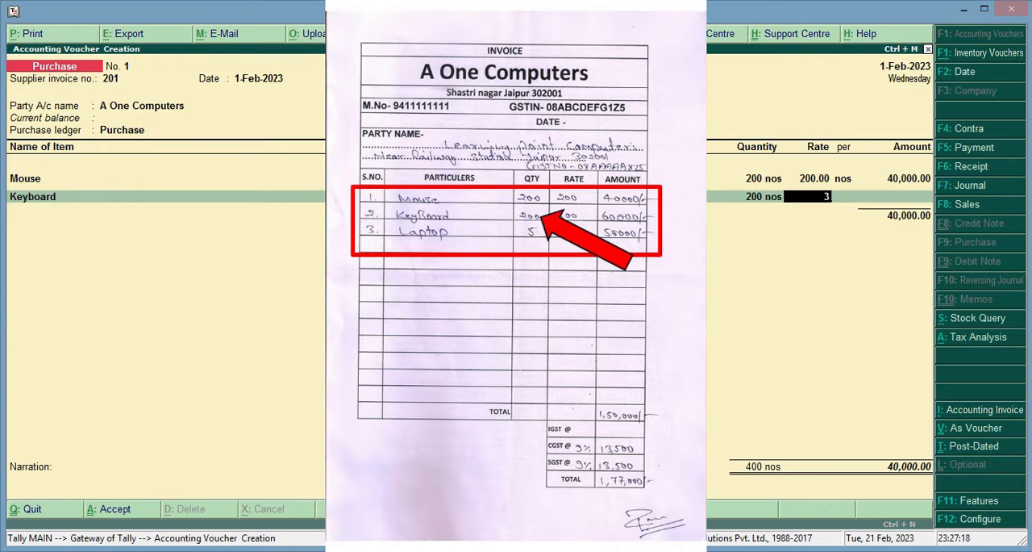
pyautogui.write('00')
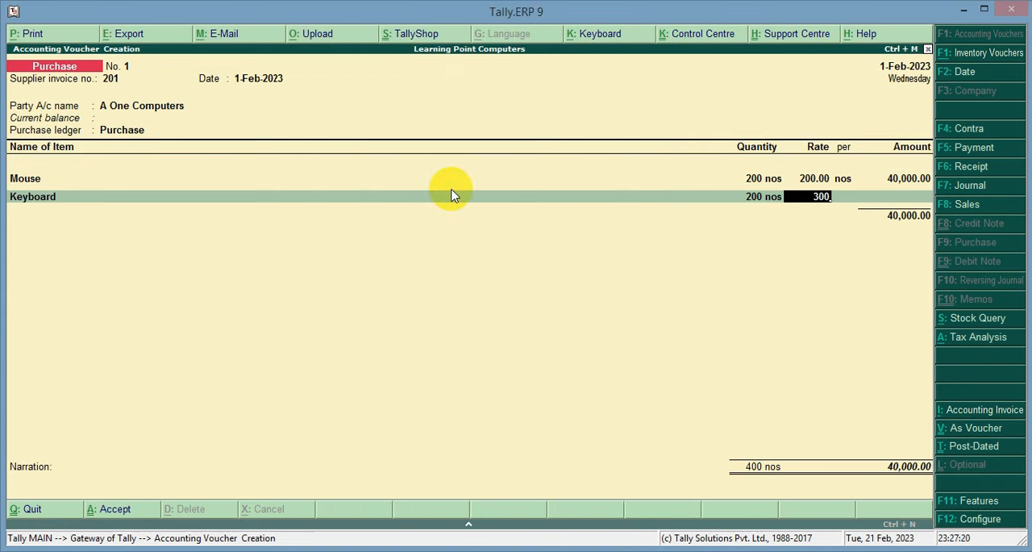
pyautogui.press('Return')
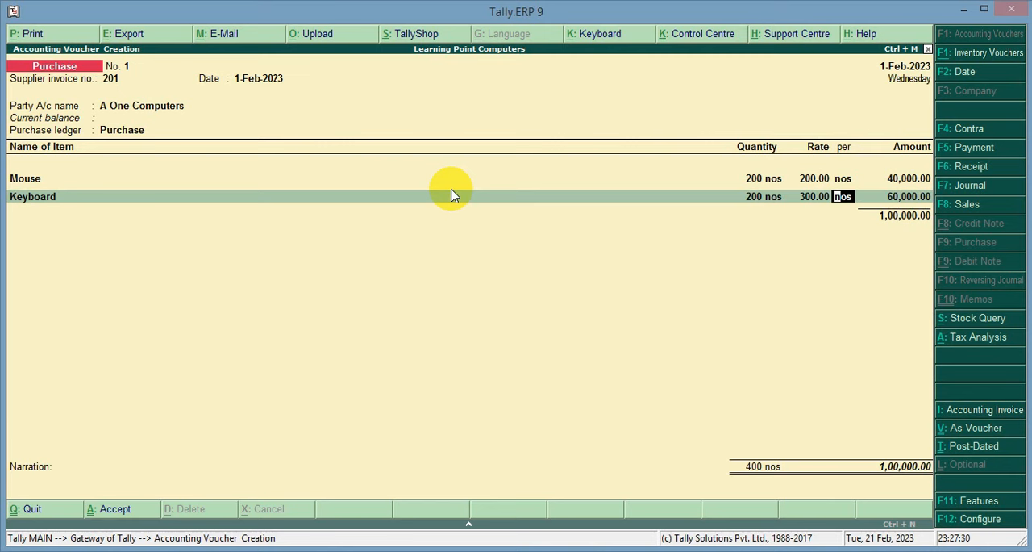
pyautogui.press('Return')
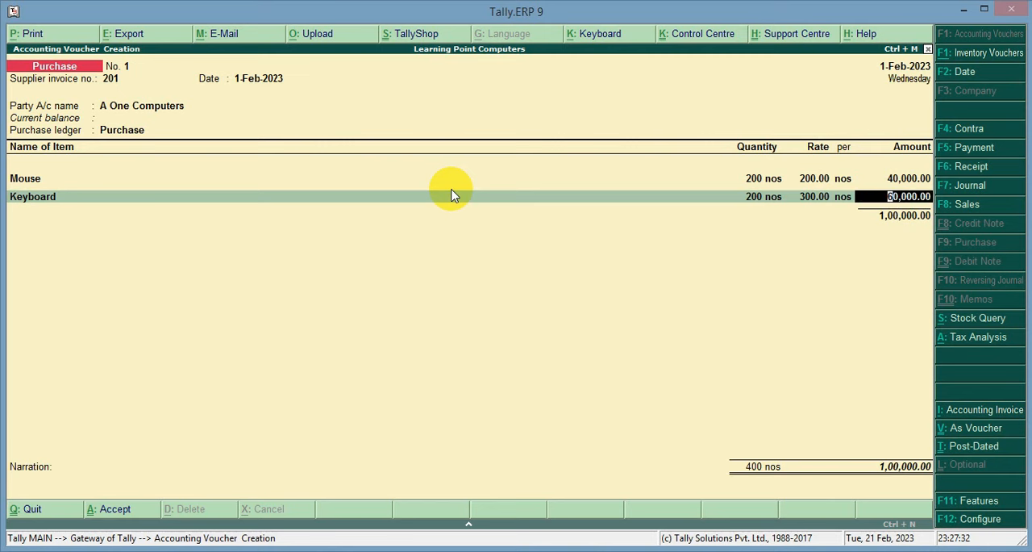
pyautogui.press('Return')
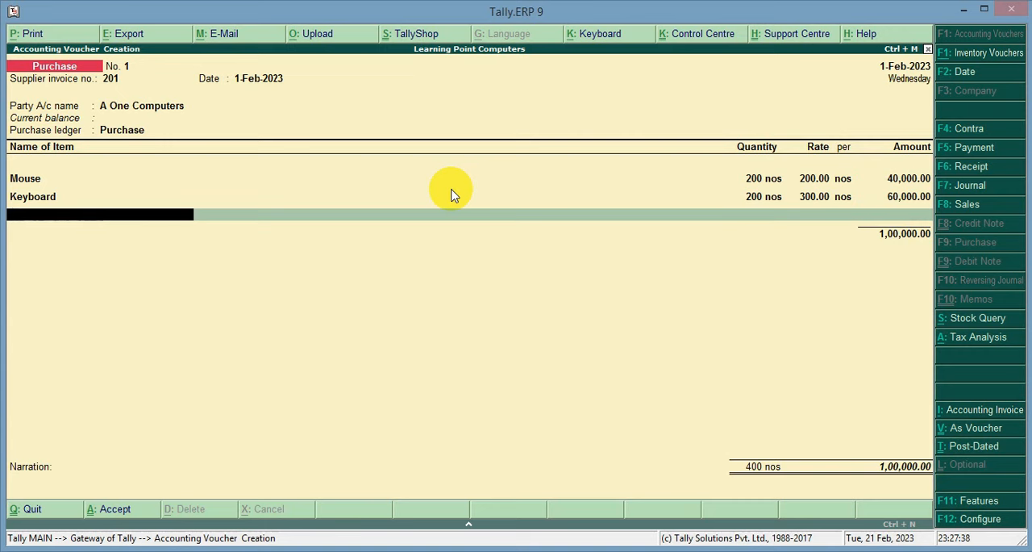
# Start a new stock item named Laptop under Primary for the next item line, with unit nos and GST Applicable.
pyautogui.hotkey('alt', 'c')
pyautogui.write('Laptop')
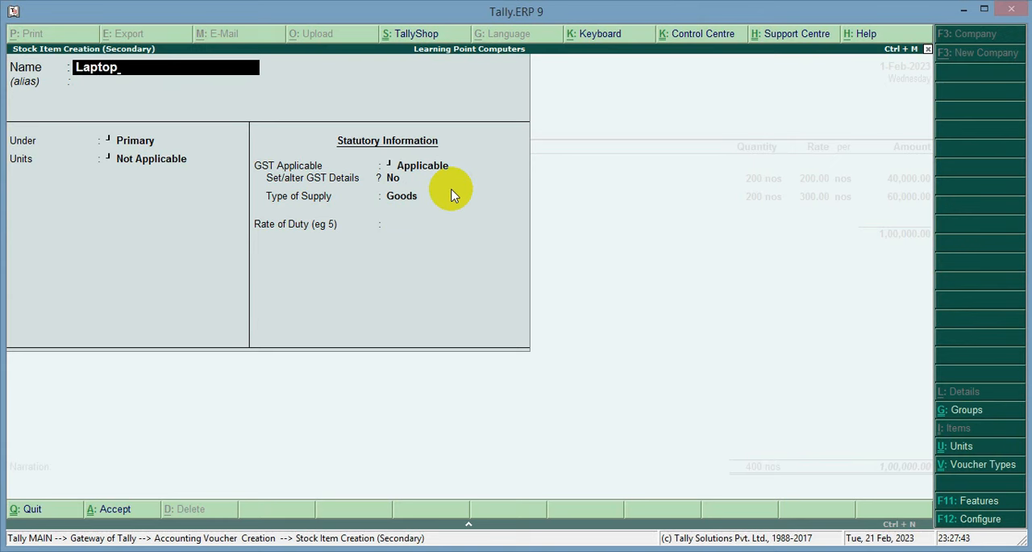
pyautogui.press('Return')
pyautogui.press('Return')
pyautogui.press('Return')
pyautogui.press('Down')
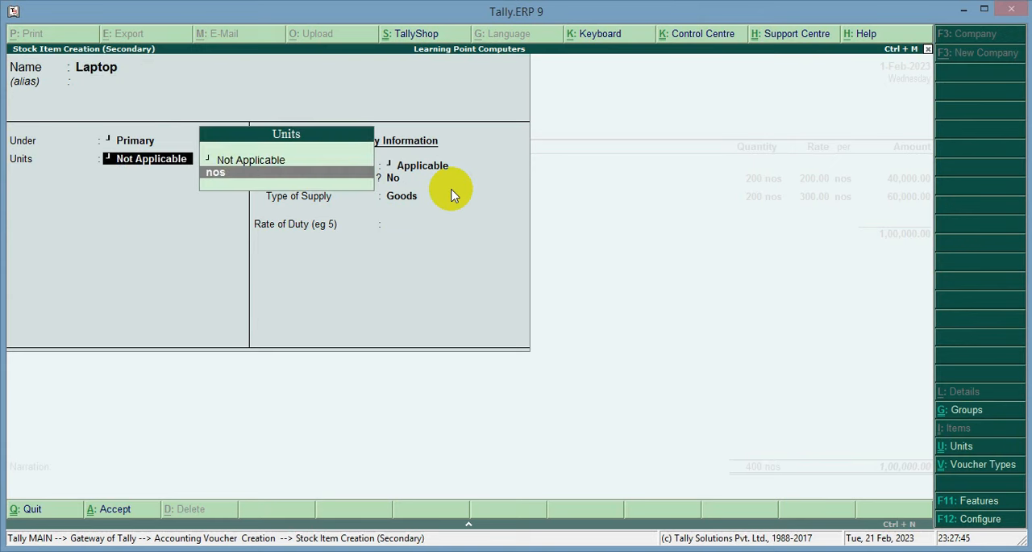
pyautogui.press('Return')
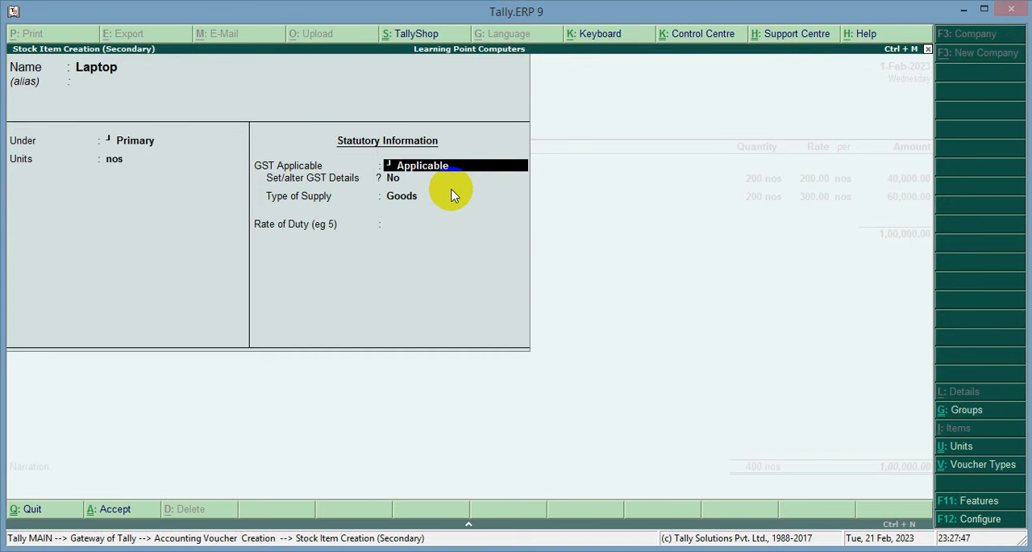
# Choose Yes for setting Laptop's GST details, with calculation type On Value and taxability Taxable.
pyautogui.press('Return')
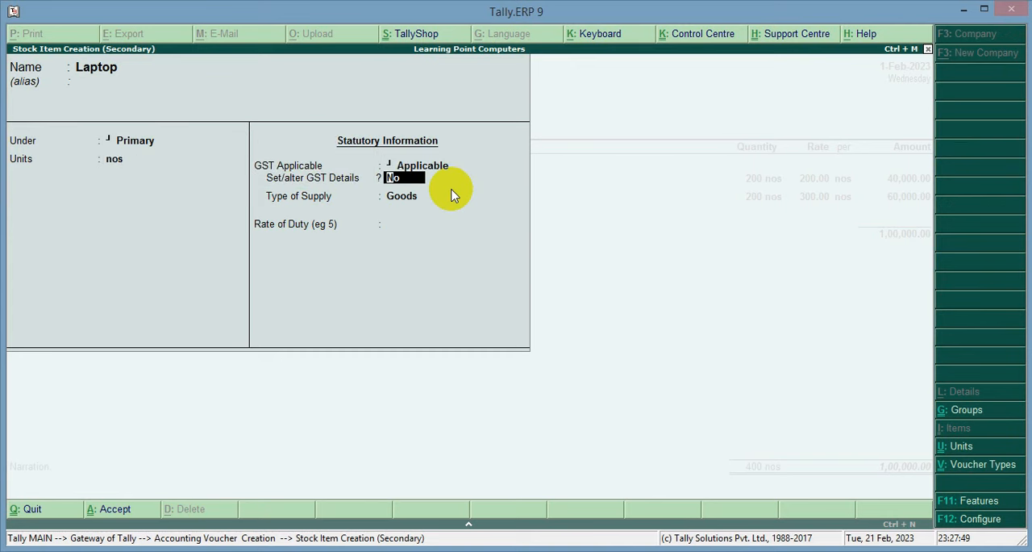
pyautogui.press('y')
pyautogui.press('Return')
pyautogui.press('Return')
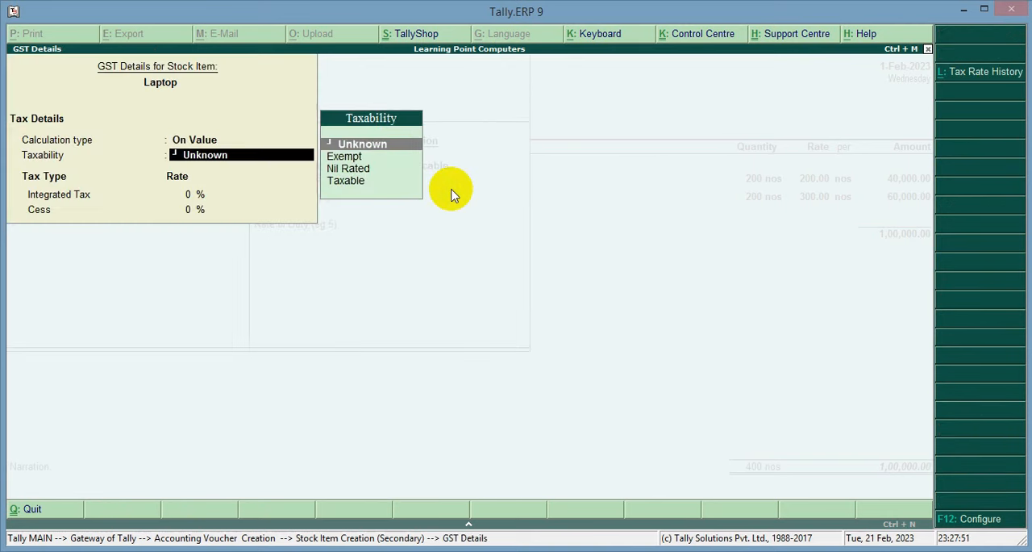
pyautogui.press('Down')
pyautogui.press('Down')
pyautogui.press('Down')
# Set Laptop's integrated tax to 18% with cess at 0%, keep the supply type as Goods, and save the item.
pyautogui.press('Return')
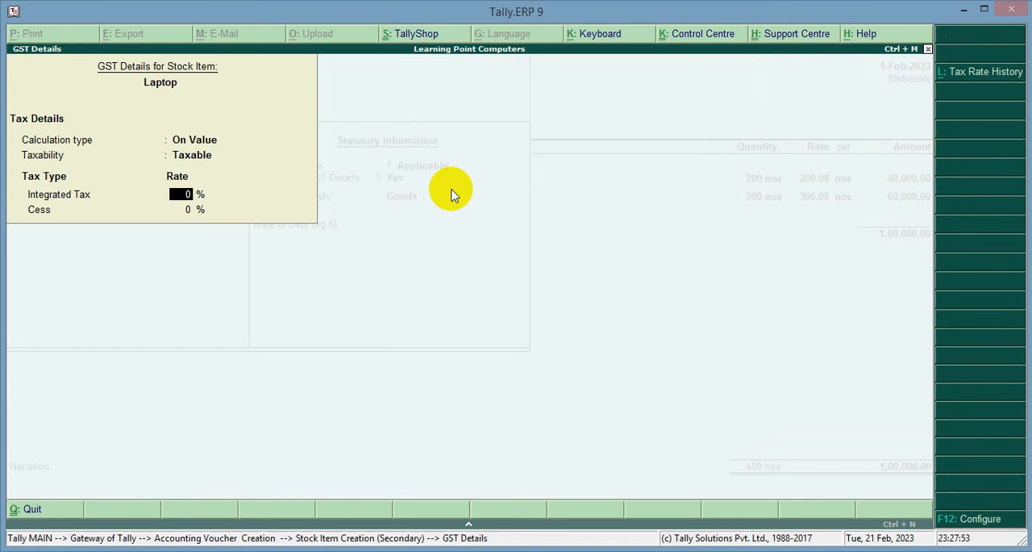
pyautogui.write('18')
pyautogui.press('Return')
pyautogui.press('Return')
pyautogui.press('Return')
pyautogui.press('Return')
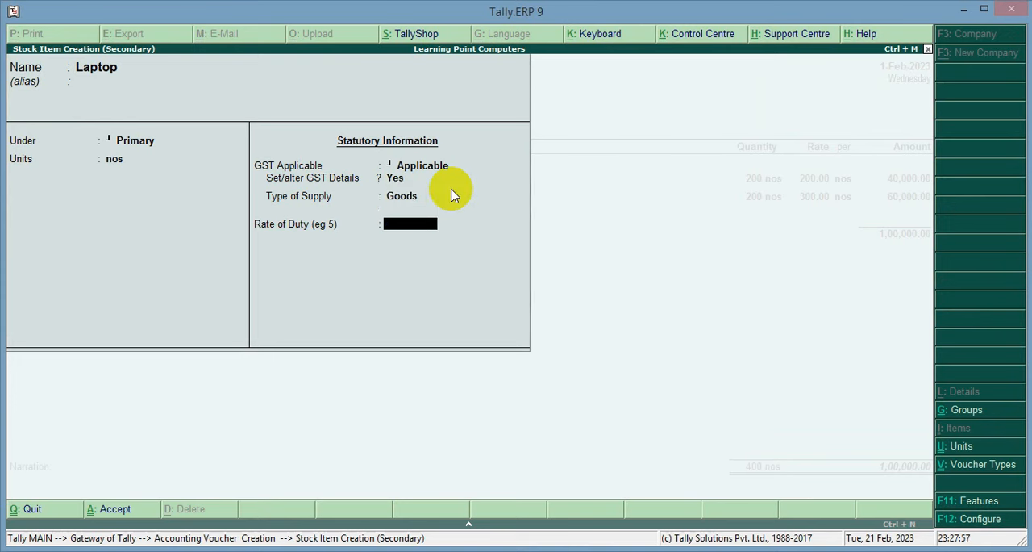
pyautogui.press('Return')
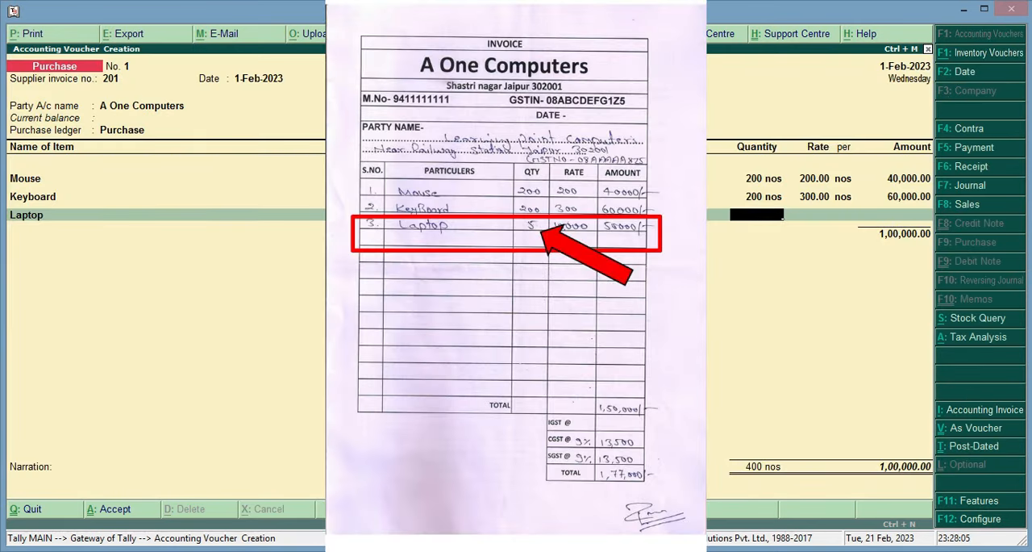
# Enter the Laptop line with quantity 5 nos and rate 10000 per nos, and end the item list.
pyautogui.write('5')
pyautogui.press('Return')
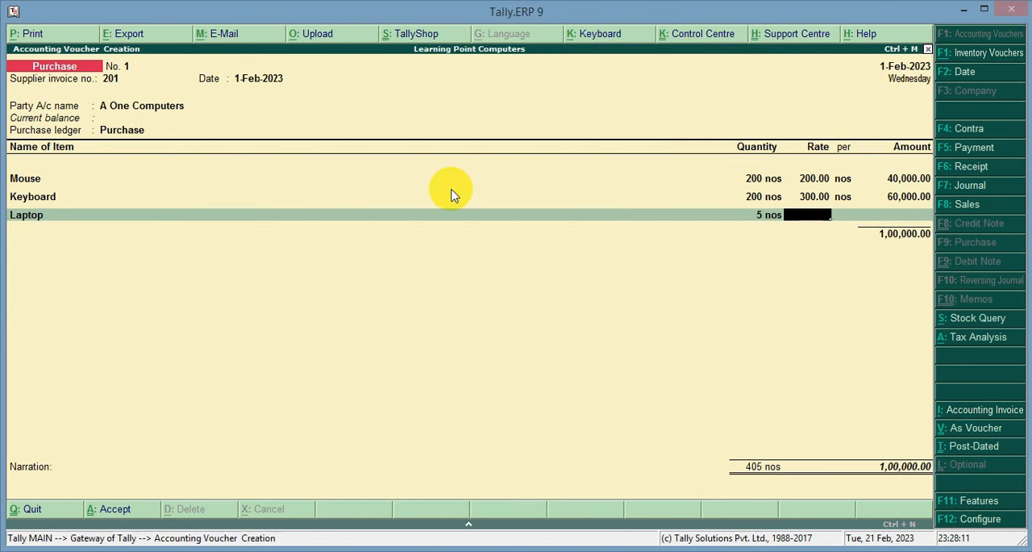
pyautogui.write('10000')
pyautogui.press('Return')
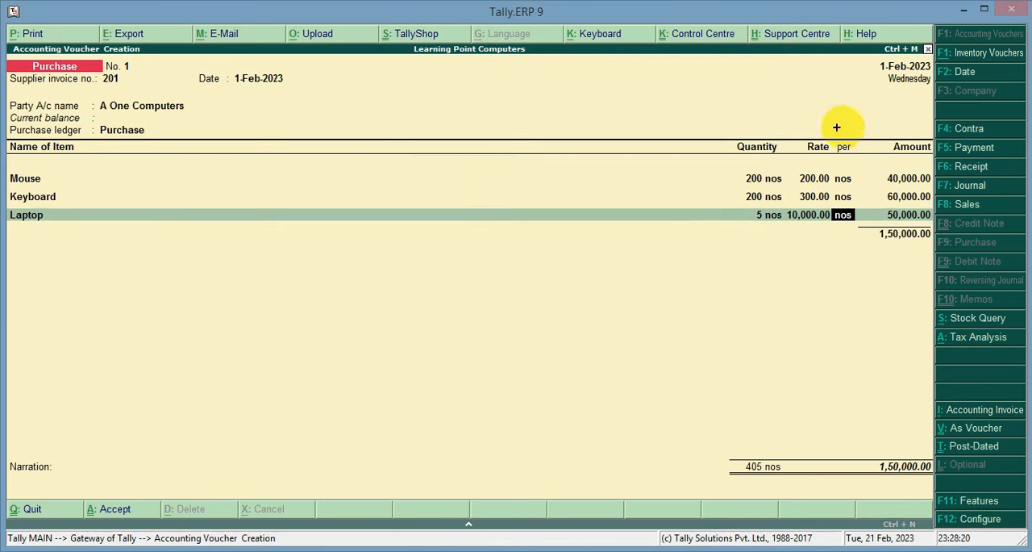
pyautogui.moveTo(855, 139); pyautogui.dragTo(932, 255)
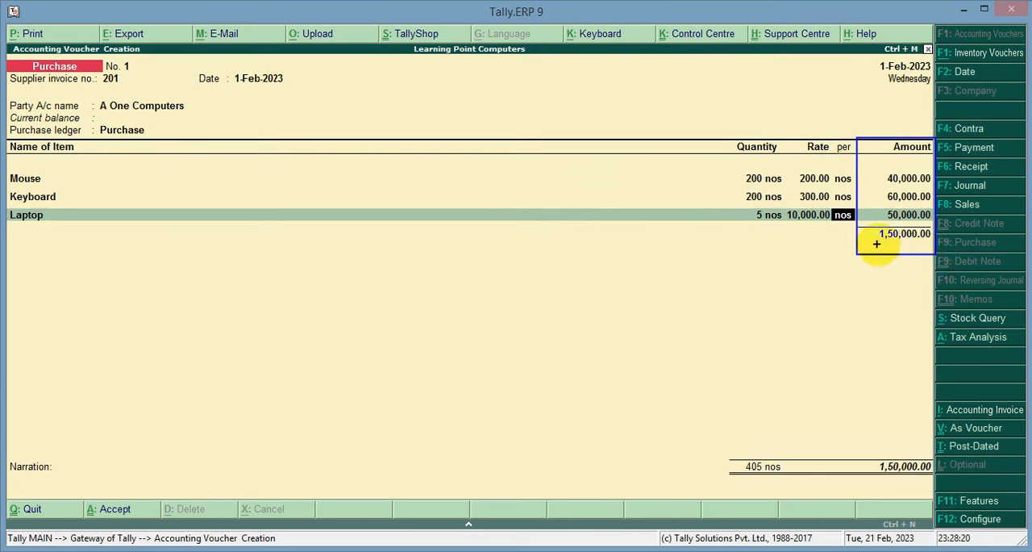
pyautogui.moveTo(868, 222); pyautogui.dragTo(932, 243)
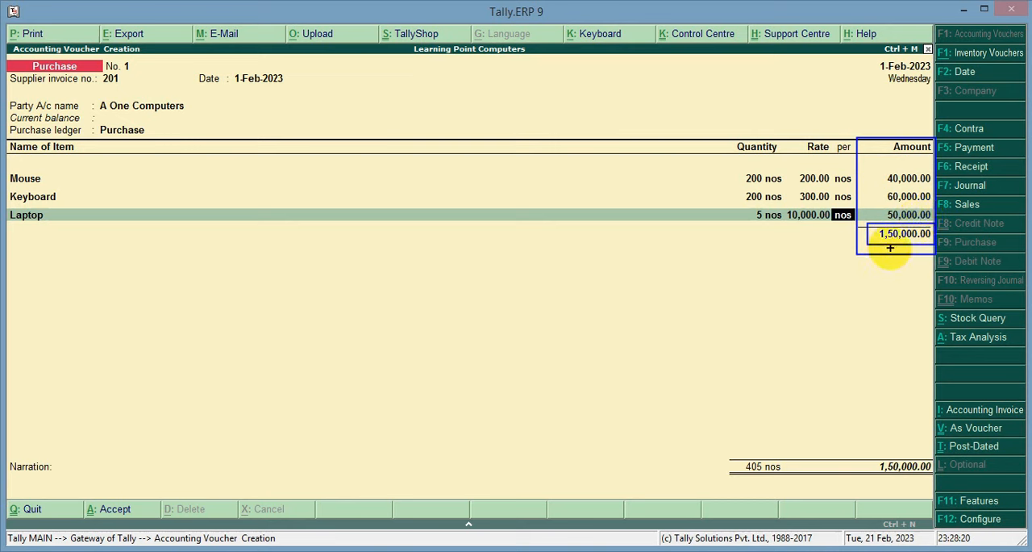
pyautogui.press('Escape')
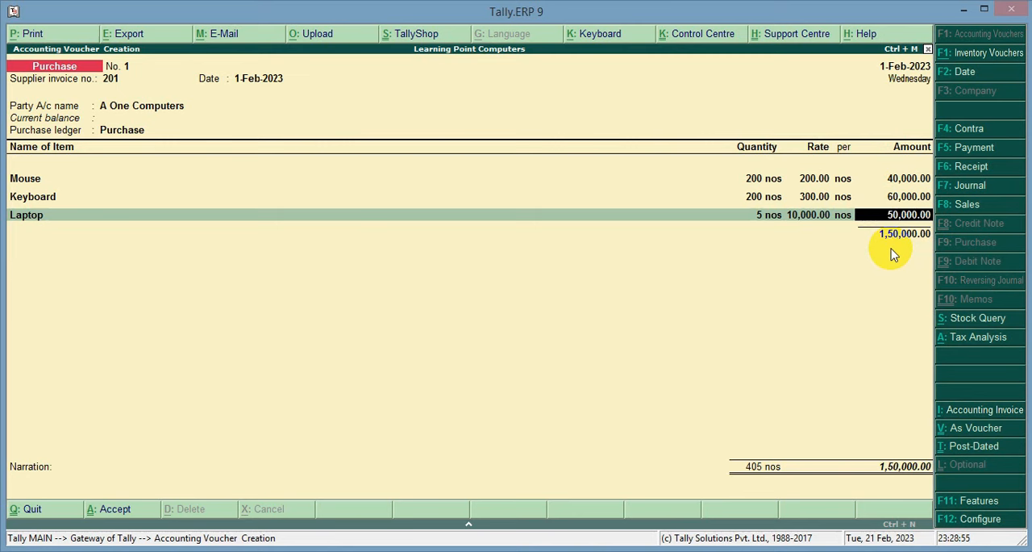
pyautogui.press('Return')
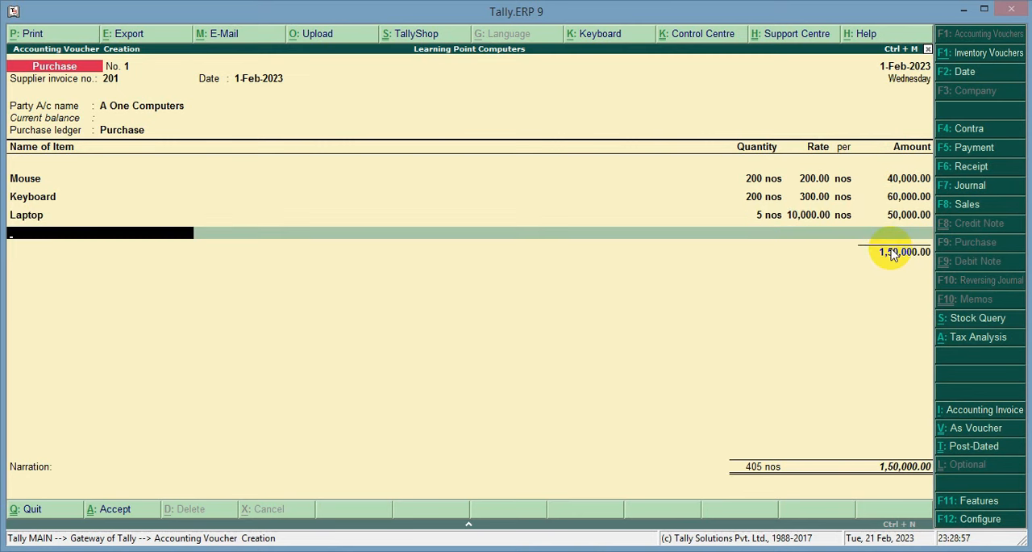
pyautogui.press('Return')
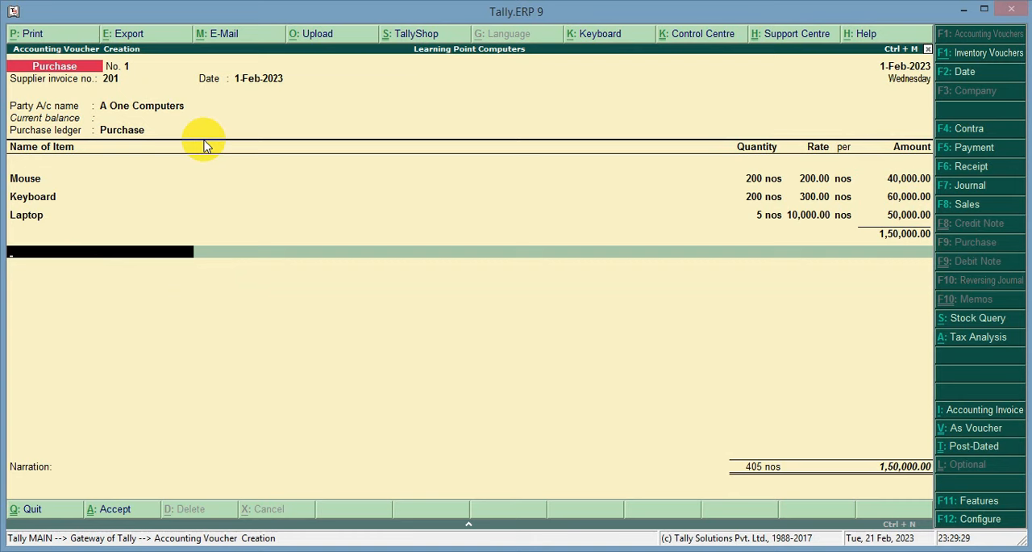
# Start a new ledger named CGST under Duties & Taxes for the tax line below the items.
pyautogui.hotkey('alt', 'c')
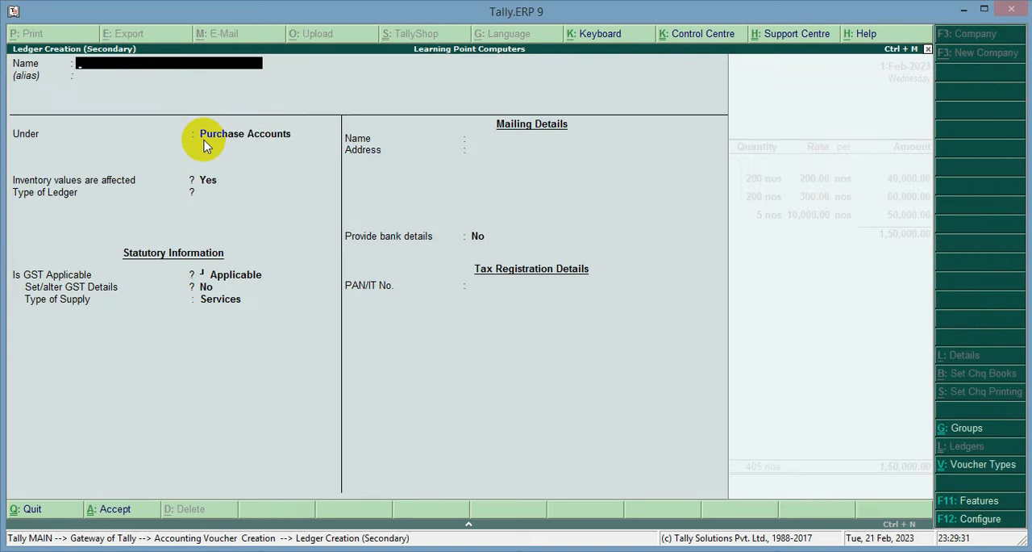
pyautogui.write('CGST')
pyautogui.press('Return')
pyautogui.press('Return')
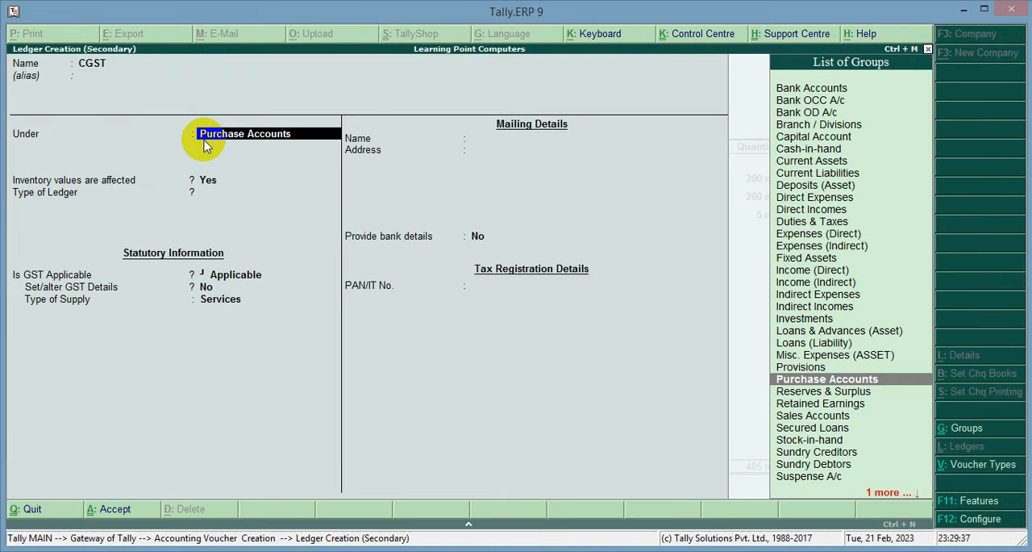
pyautogui.write('DU')
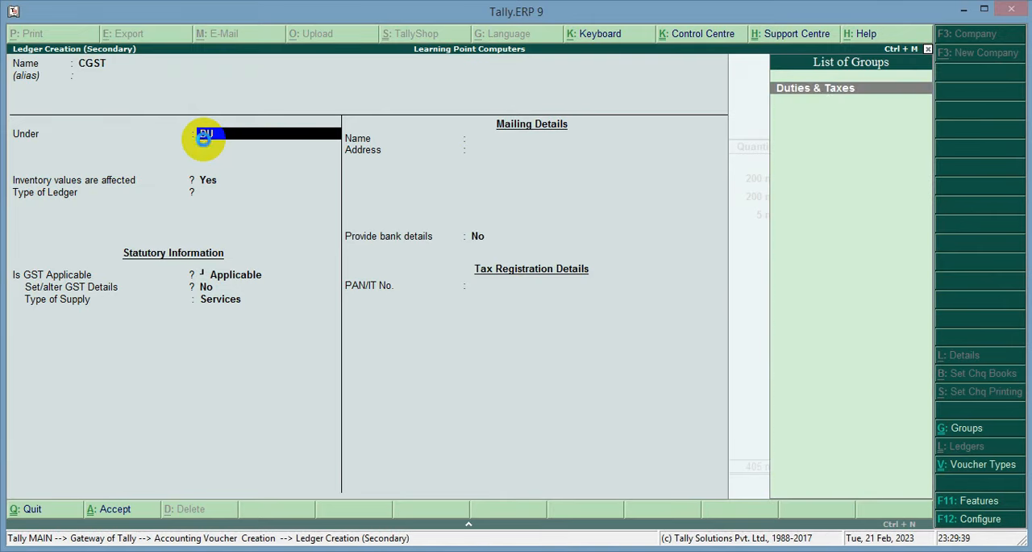
pyautogui.press('Return')
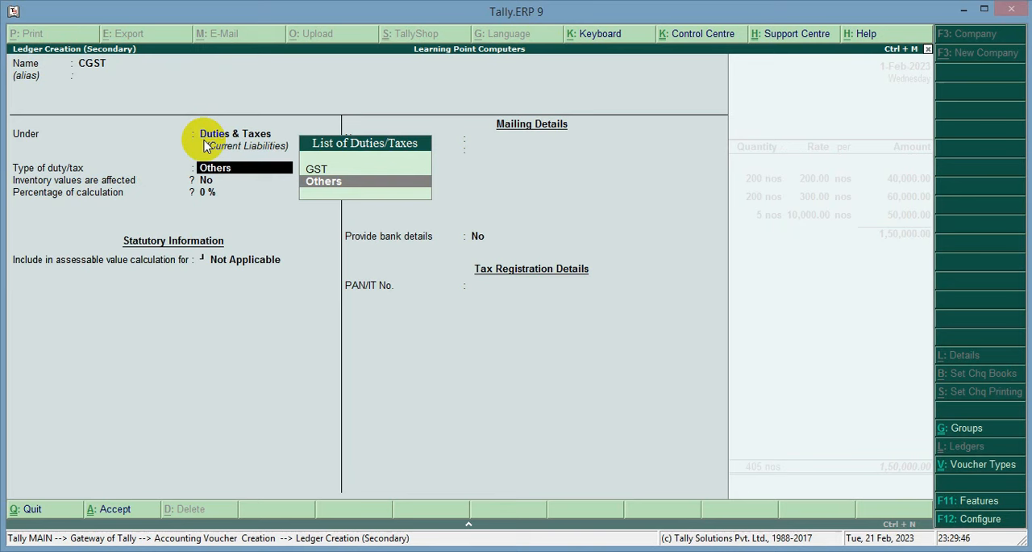
# Set the CGST ledger to duty type GST, tax type Central Tax, 0% calculation and rounding Not Applicable, and save it into the voucher.
pyautogui.press('Up')
pyautogui.press('Return')
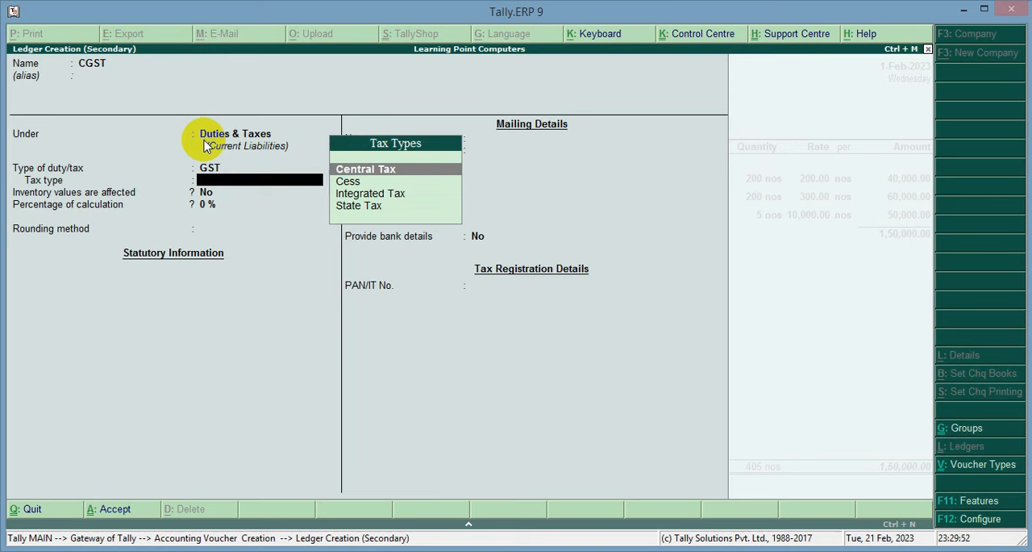
pyautogui.press('Return')
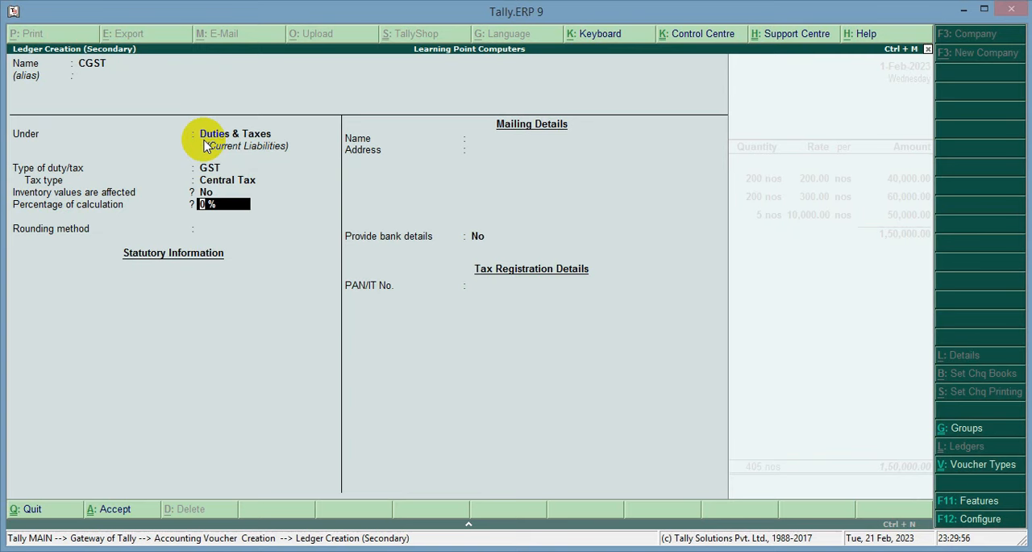
pyautogui.press('Return')
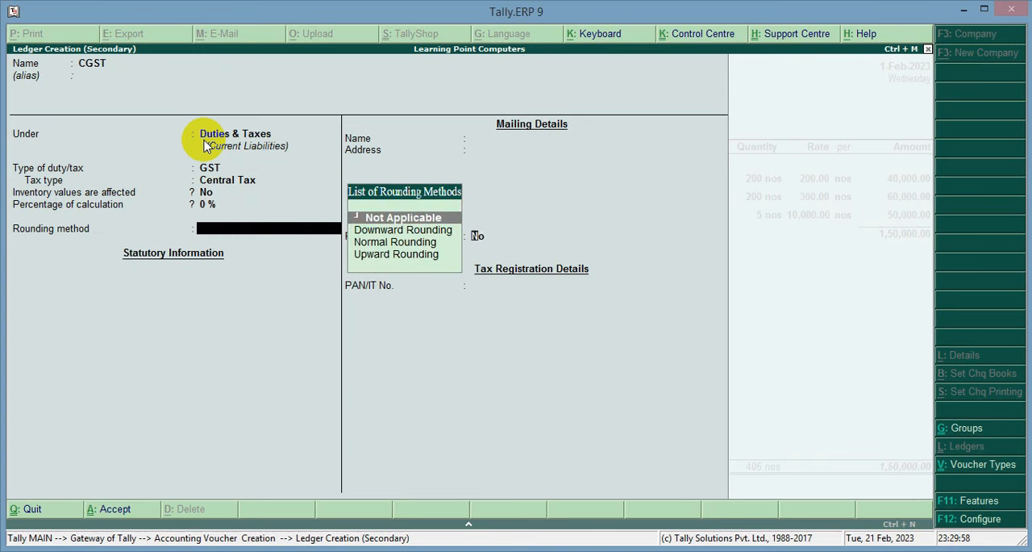
pyautogui.press('Return')
pyautogui.press('Return')
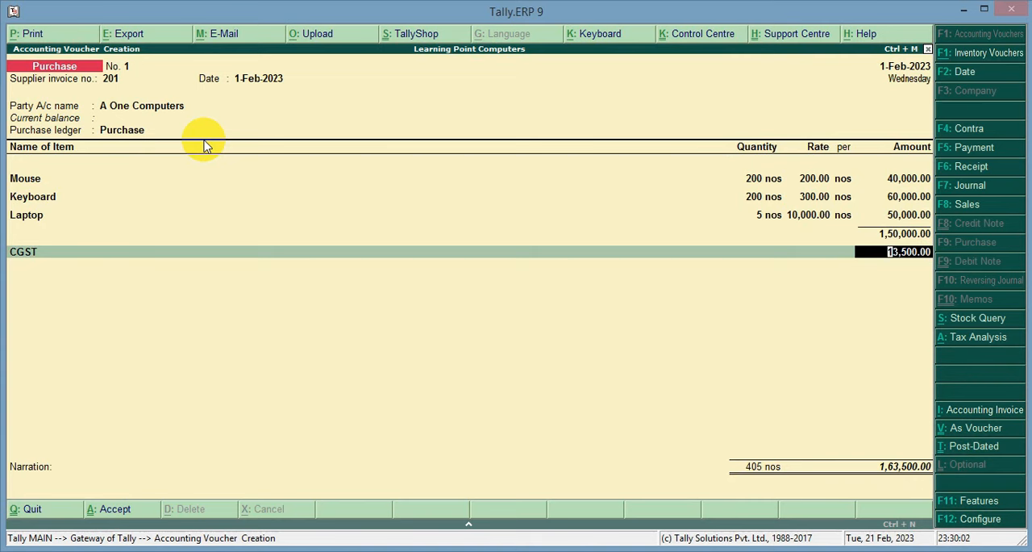
pyautogui.moveTo(10, 239)
pyautogui.mouseDown()
pyautogui.moveTo(8, 271)
pyautogui.moveTo(941, 272)
pyautogui.mouseUp()
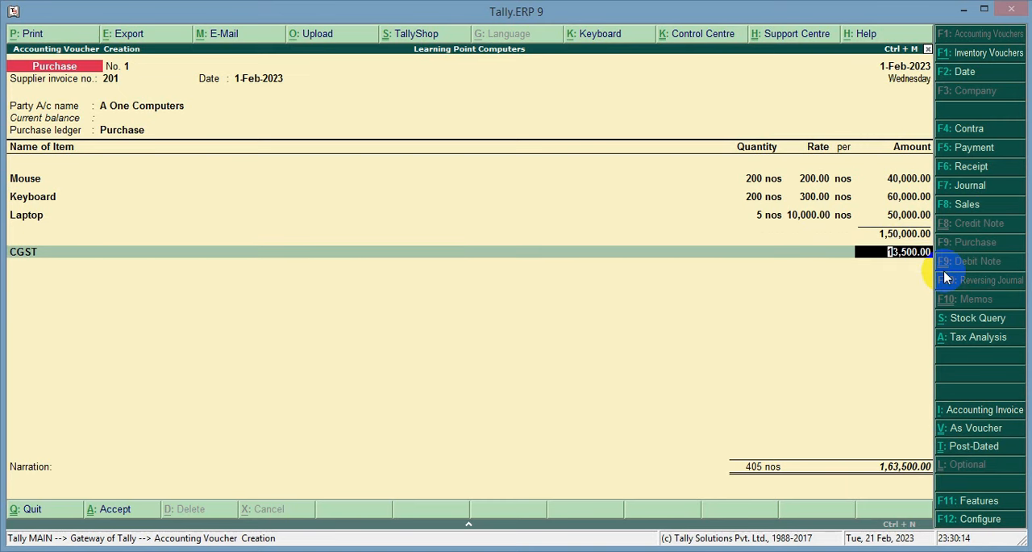
# Accept the CGST amount and start a new ledger named SGST under Duties & Taxes for the following tax line.
pyautogui.press('Return')
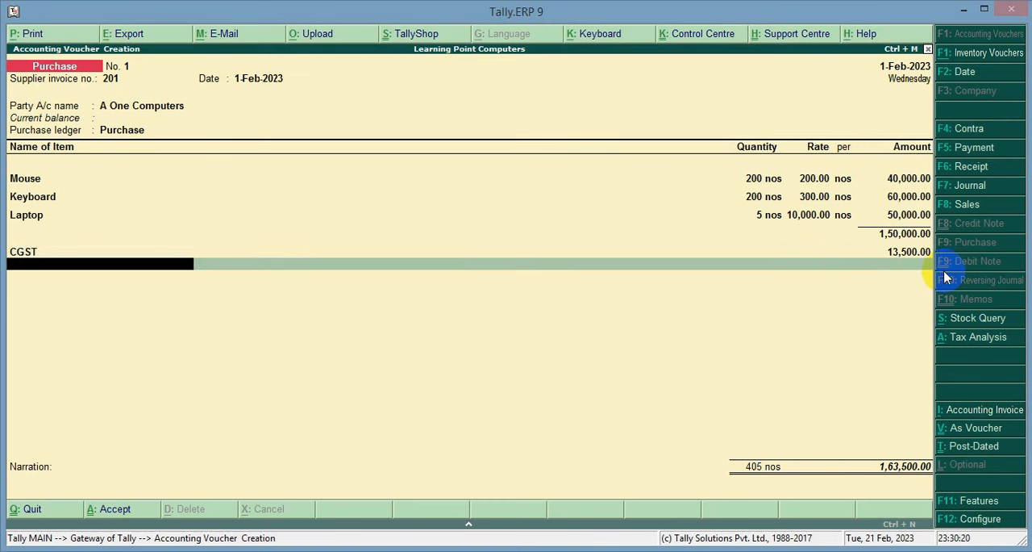
pyautogui.hotkey('alt', 'c')
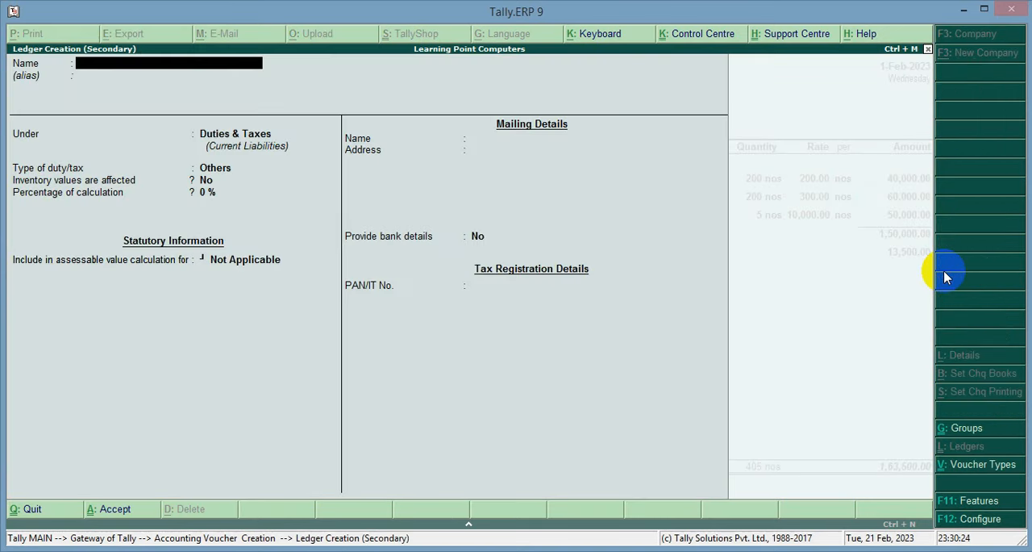
pyautogui.write('SGST')
pyautogui.press('Return')
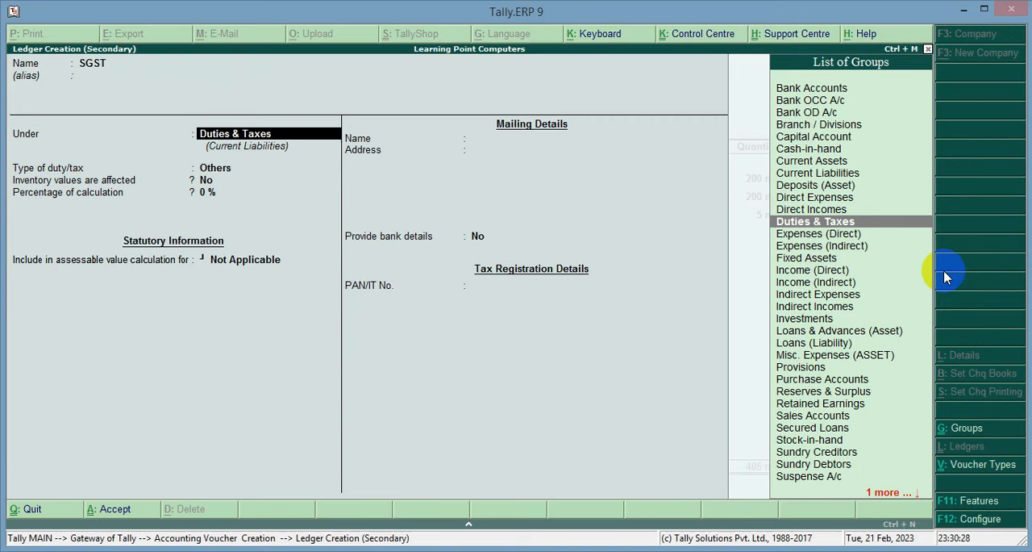
pyautogui.press('Return')
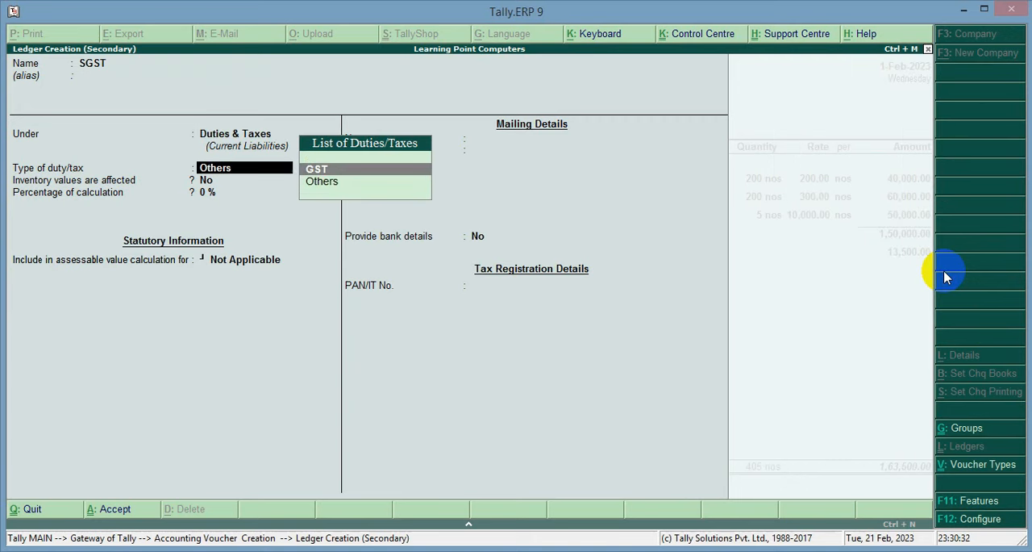
# Set the SGST ledger to duty type GST, tax type State Tax, 0% calculation and rounding Not Applicable, and save it into the voucher.
pyautogui.press('Return')
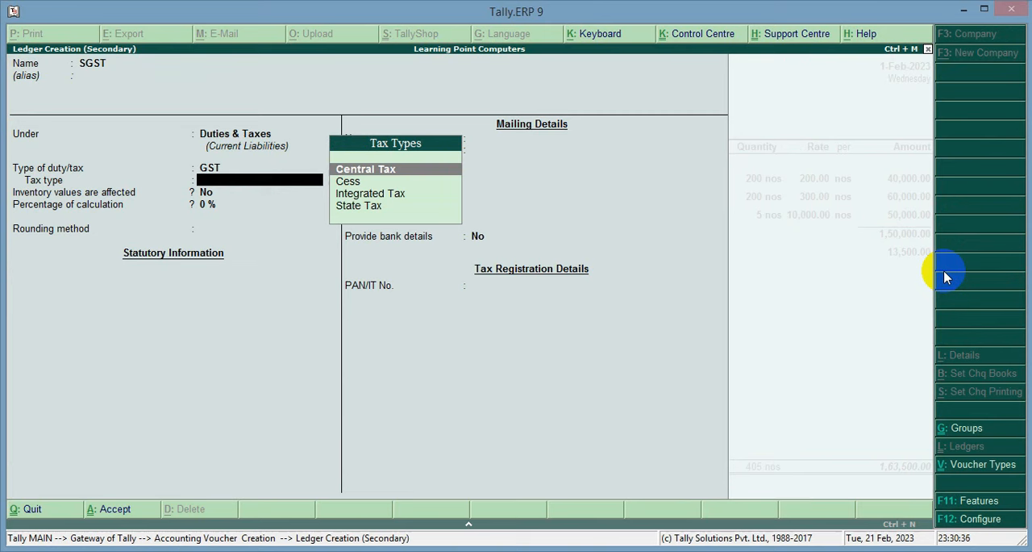
pyautogui.press('Down')
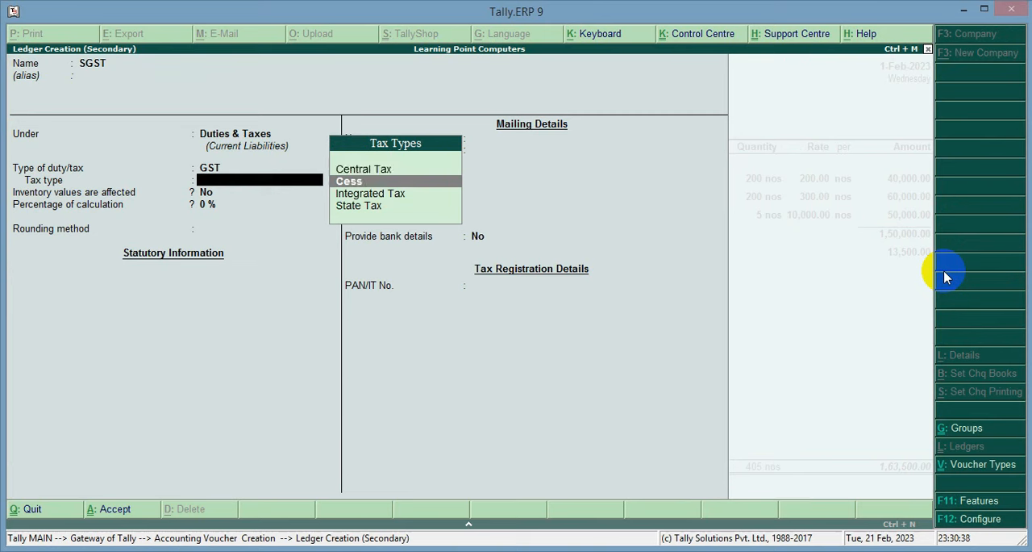
pyautogui.press('Down')
pyautogui.press('Down')
pyautogui.press('Return')
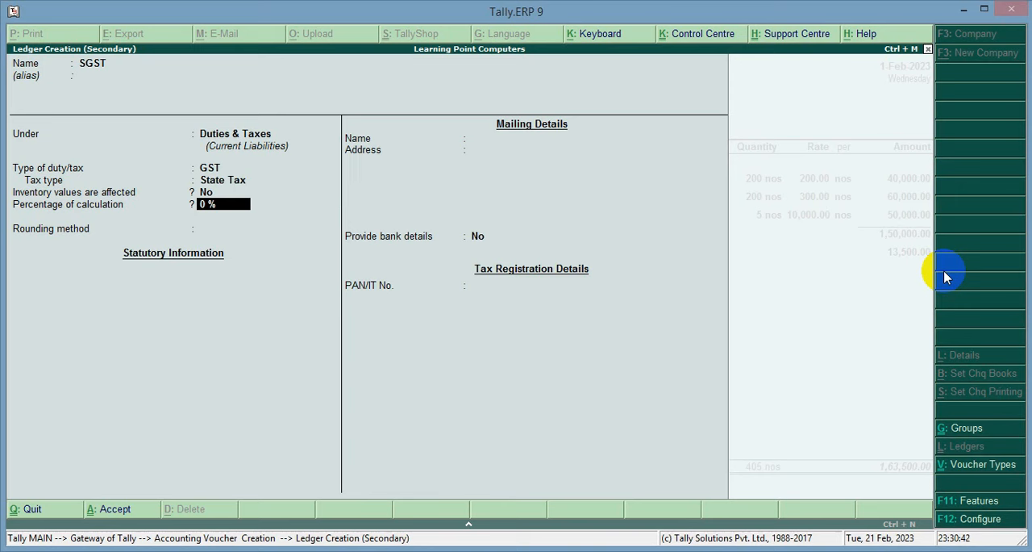
pyautogui.press('Return')
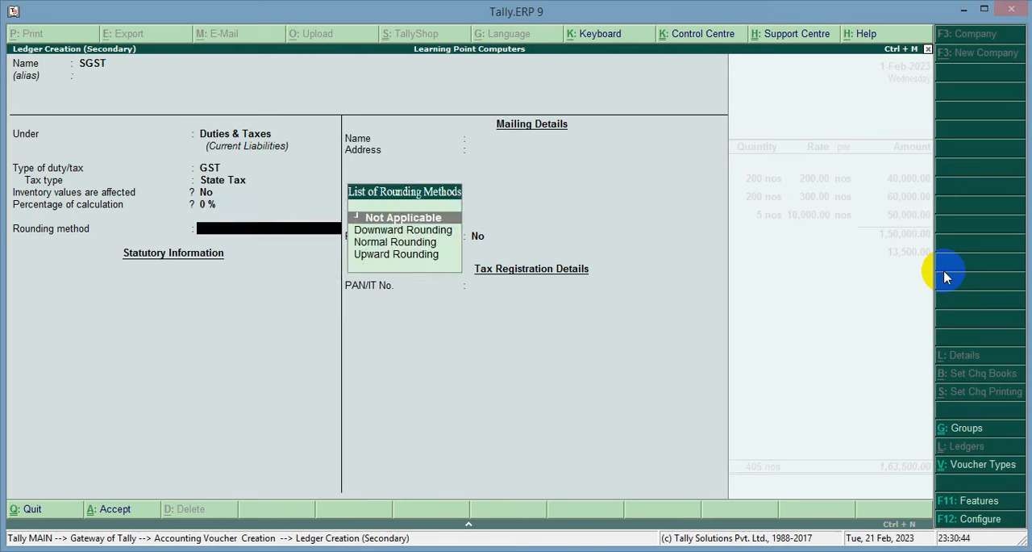
pyautogui.press('Return')
pyautogui.press('Return')
pyautogui.press('Return')
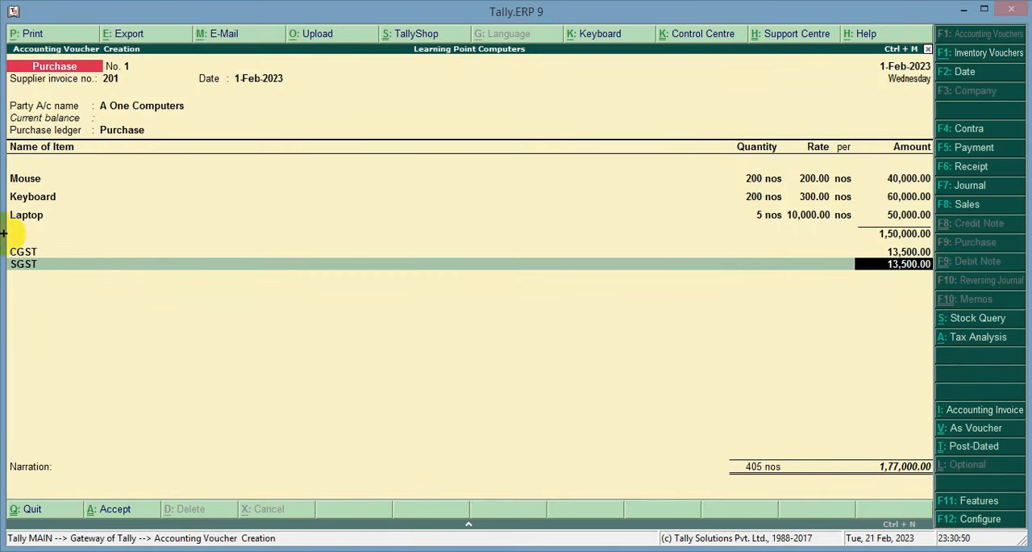
pyautogui.moveTo(10, 242)
pyautogui.mouseDown()
pyautogui.moveTo(935, 275)
pyautogui.moveTo(946, 283)
pyautogui.mouseUp()
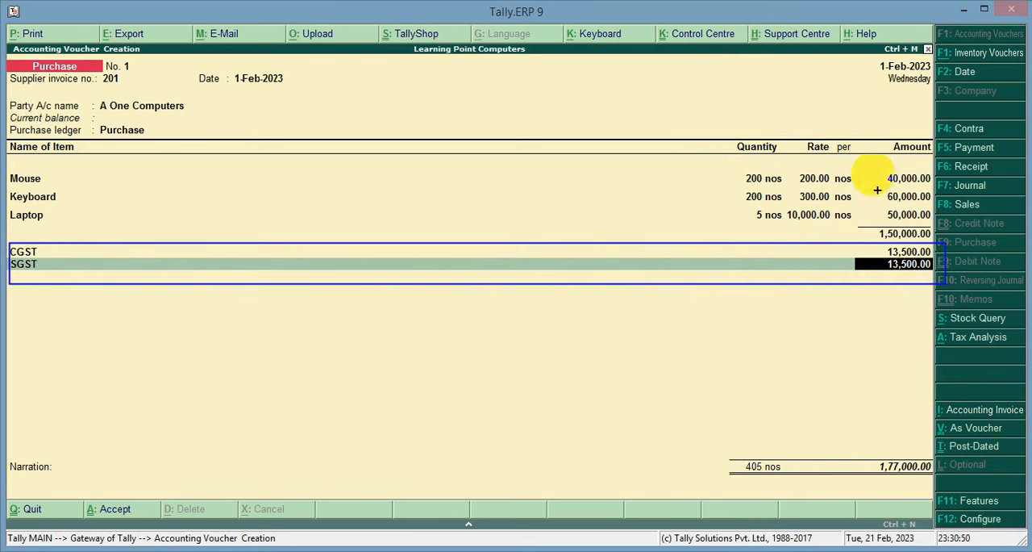
pyautogui.moveTo(843, 436); pyautogui.dragTo(935, 494)
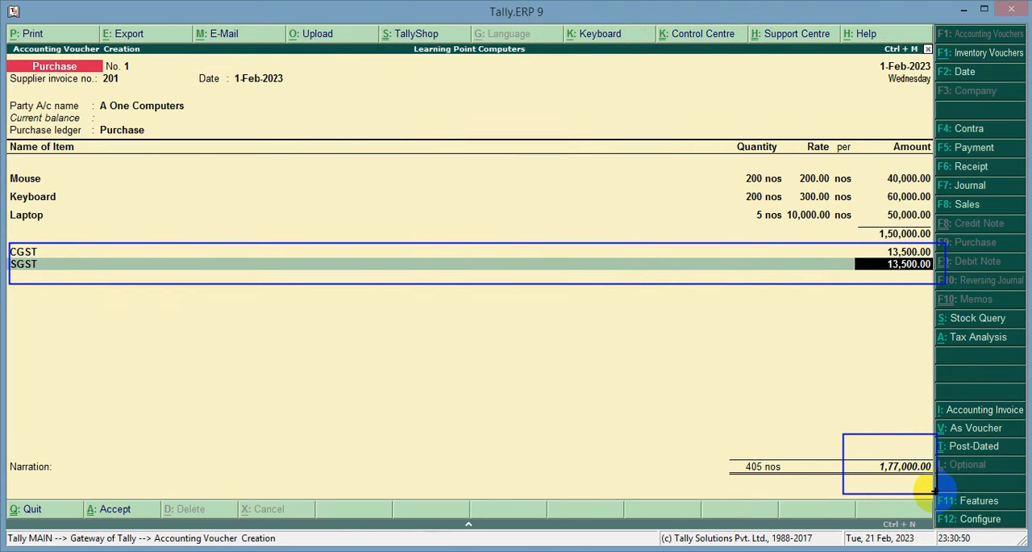
pyautogui.press('Escape')
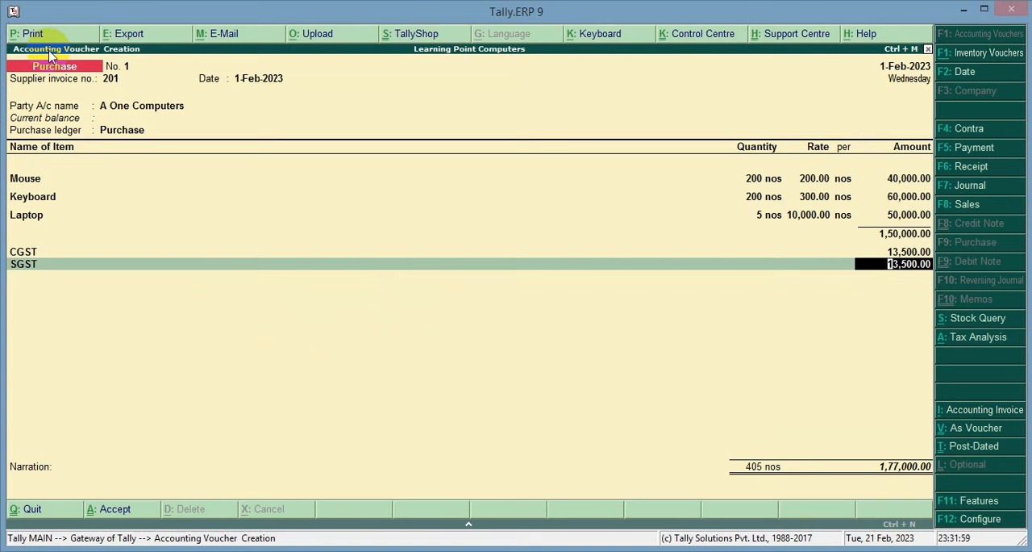
# Open the print preview of the purchase invoice and zoom in on the page.
pyautogui.hotkey('alt', 'p')
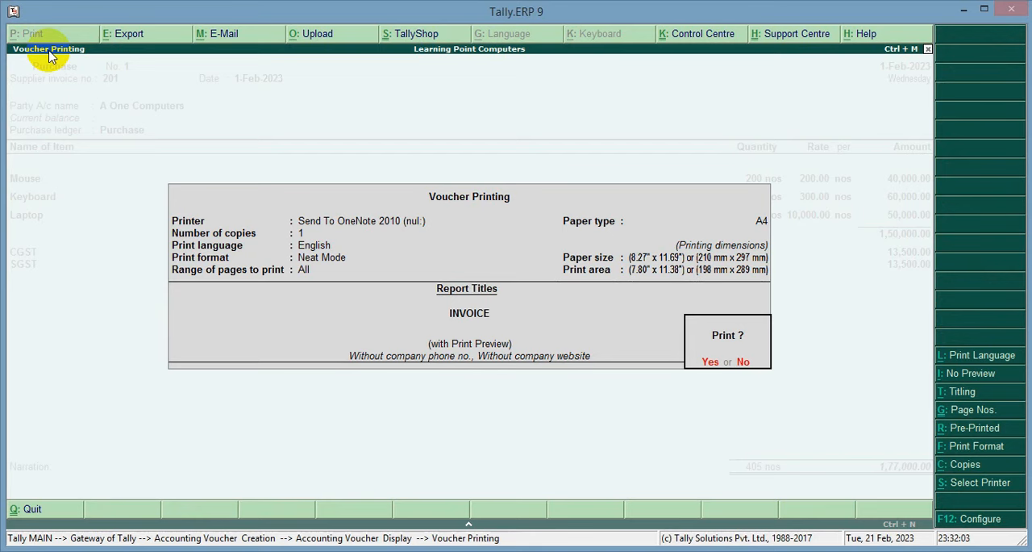
pyautogui.press('Return')
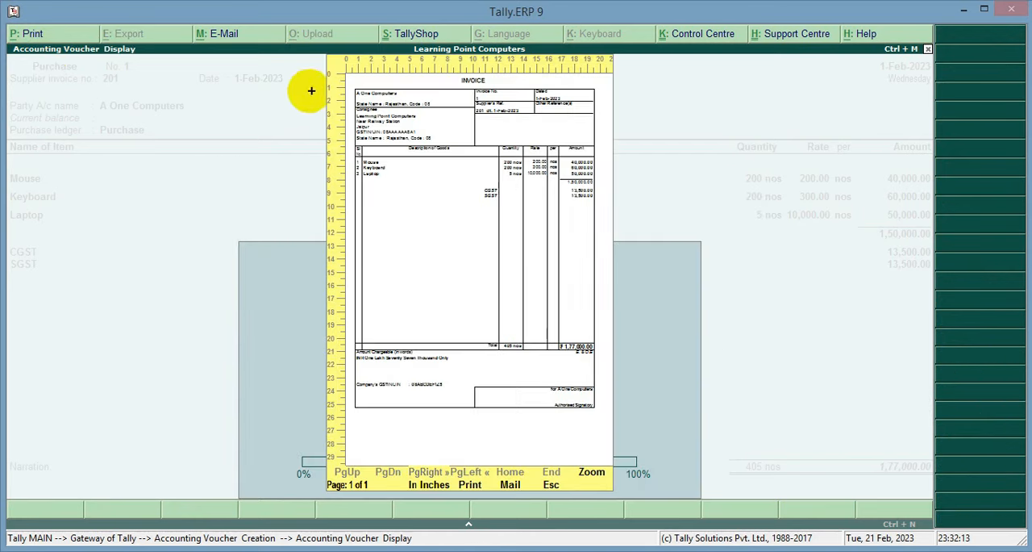
pyautogui.moveTo(345, 73)
pyautogui.mouseDown()
pyautogui.moveTo(457, 198)
pyautogui.moveTo(629, 431)
pyautogui.moveTo(618, 450)
pyautogui.moveTo(611, 443)
pyautogui.mouseUp()
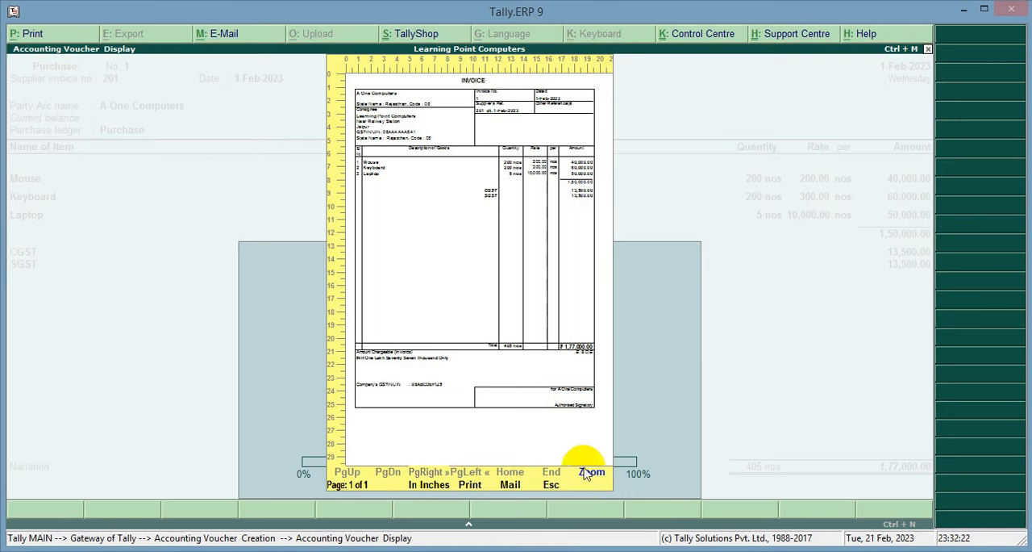
pyautogui.click(586, 474)
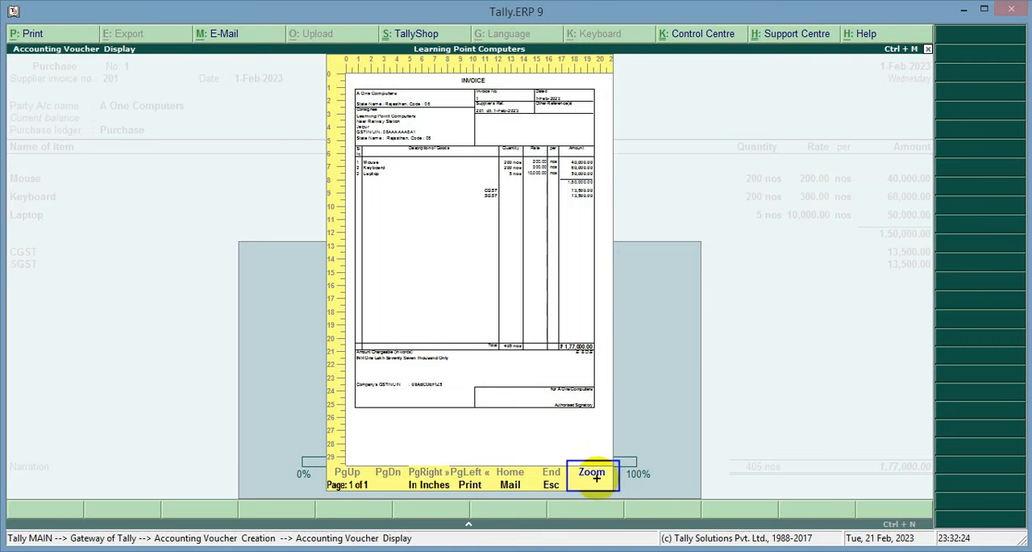
pyautogui.click(594, 475)
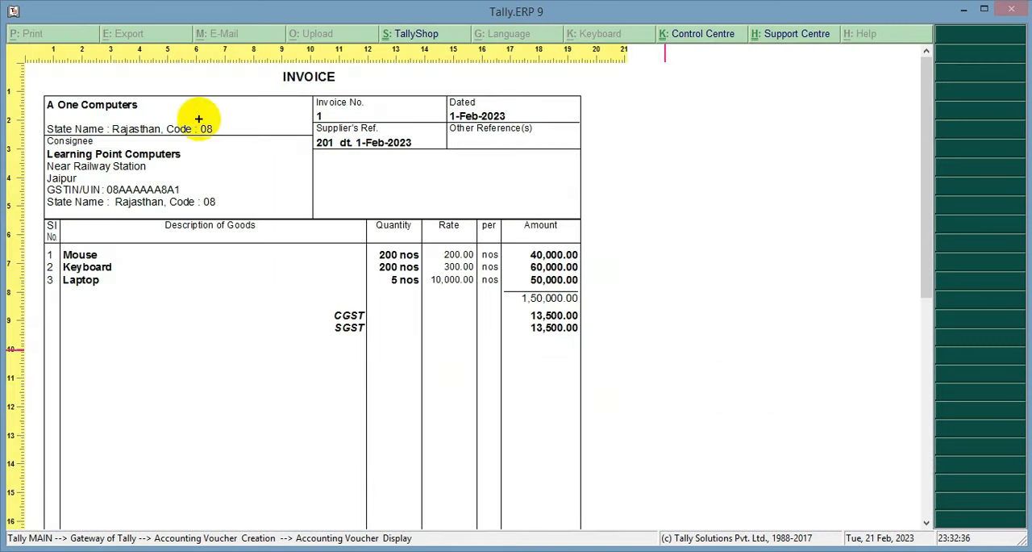
# Examine the previewed invoice from its party details and item lines to the CGST and SGST amounts and the grand total.
pyautogui.moveTo(34, 62); pyautogui.dragTo(587, 432)
pyautogui.scroll(-5, 547, 385)
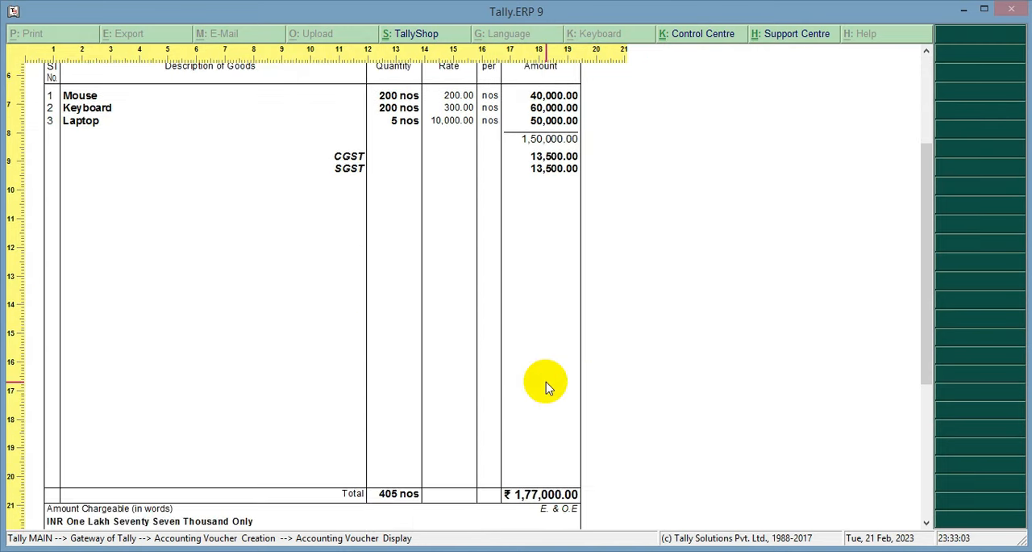
pyautogui.scroll(-3, 546, 385)
pyautogui.scroll(-1, 537, 371)
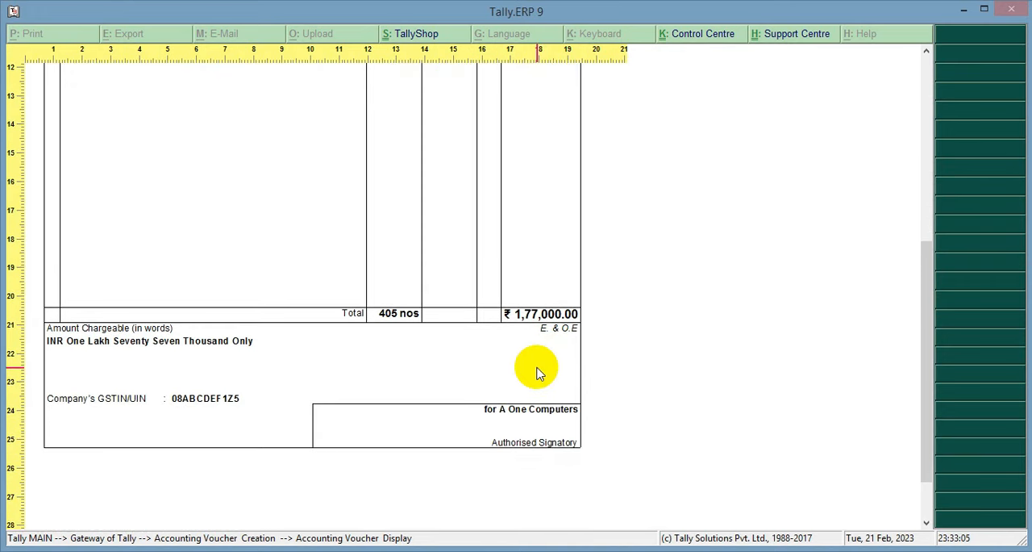
pyautogui.scroll(8, 279, 433)
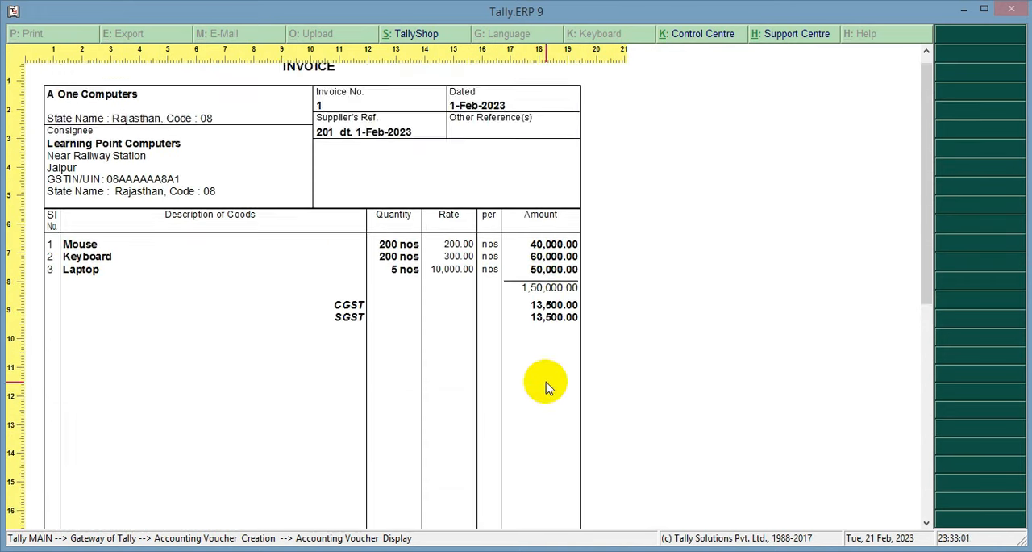
pyautogui.scroll(1, 281, 440)
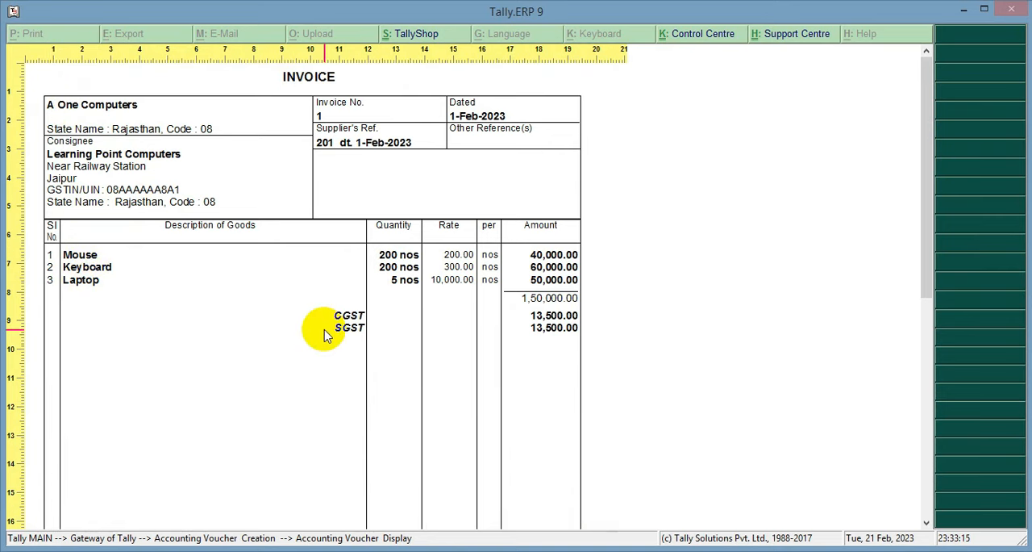
pyautogui.moveTo(306, 300); pyautogui.dragTo(590, 351)
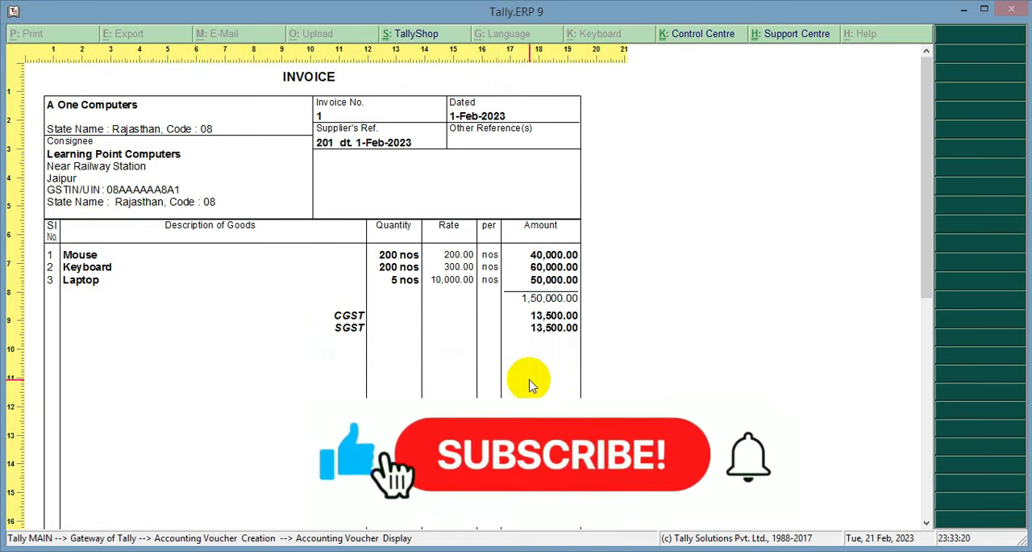
pyautogui.scroll(-1, 525, 386)
pyautogui.scroll(-1, 525, 385)
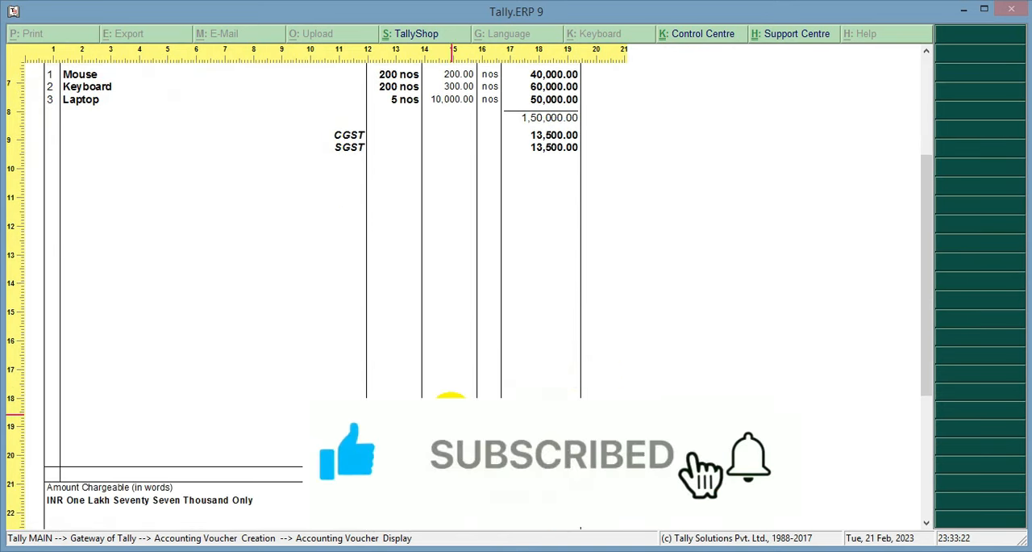
pyautogui.moveTo(468, 405); pyautogui.dragTo(587, 501)
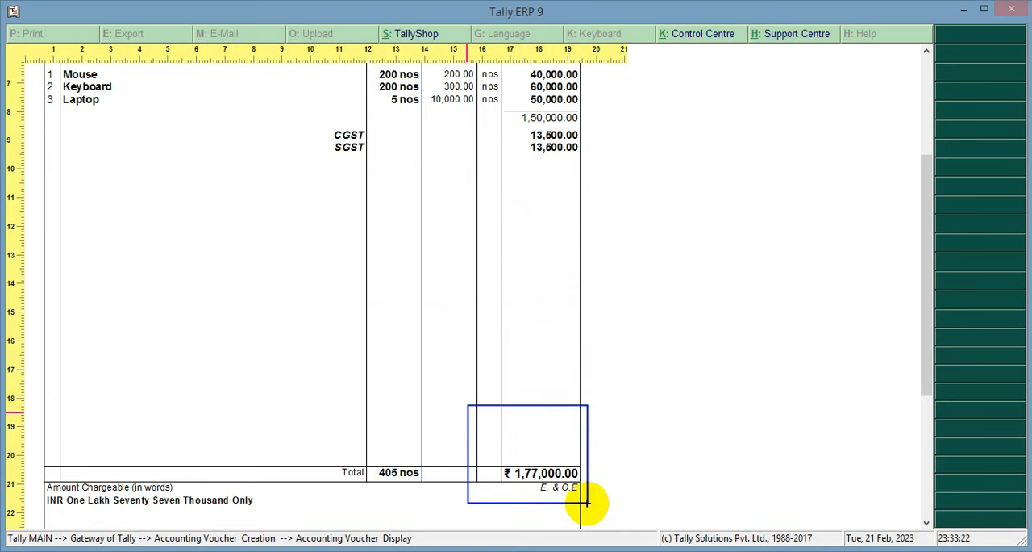